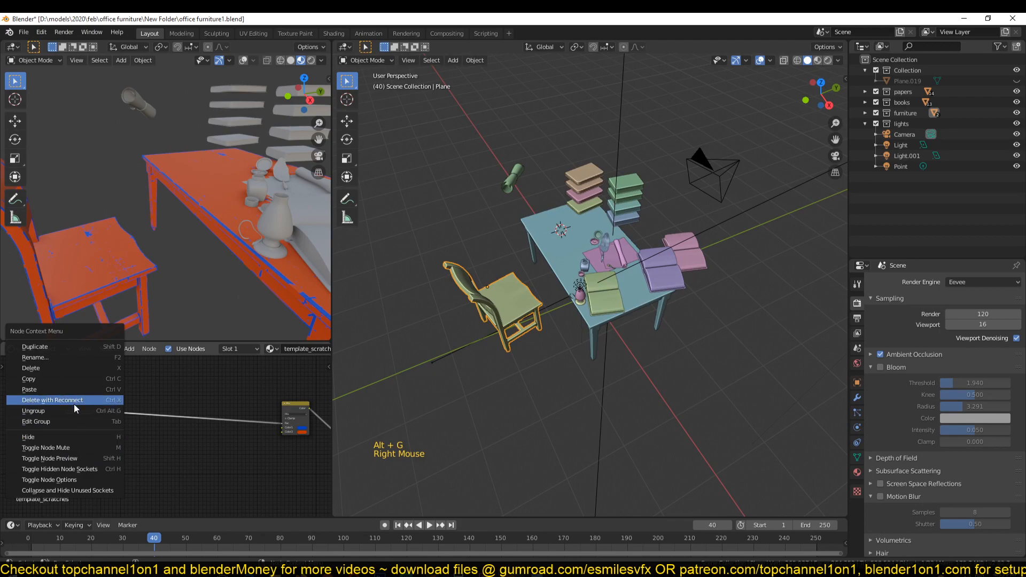
# Examine the edge wear on the furniture and the template_scratches node tree, from the Noise Texture to the Principled BSDF.
pyautogui.hotkey('alt', 'a')
pyautogui.scroll(4, 113, 268)
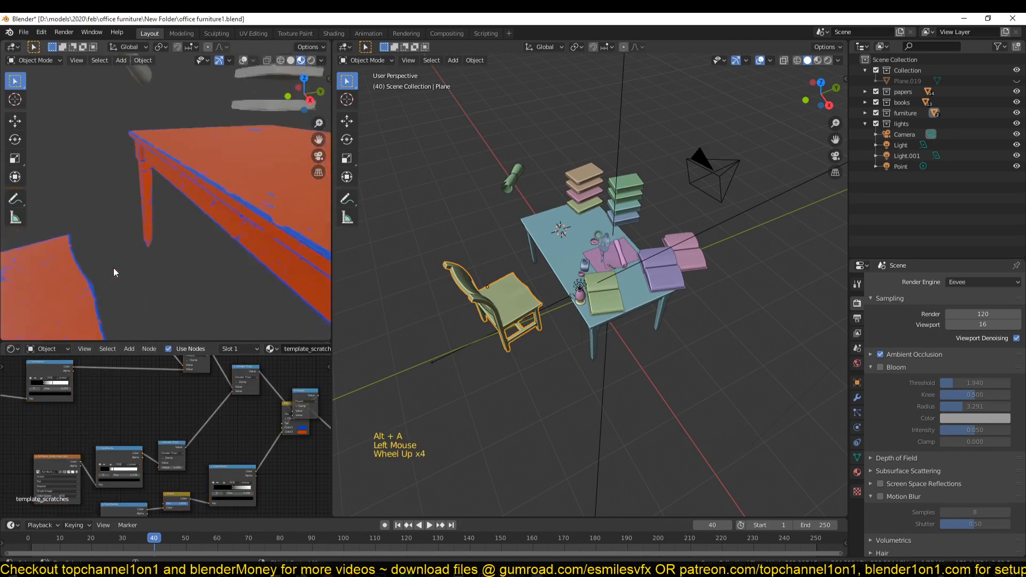
pyautogui.keyDown('shift'); pyautogui.moveTo(155, 230); pyautogui.dragTo(198, 259, button='middle'); pyautogui.keyUp('shift')
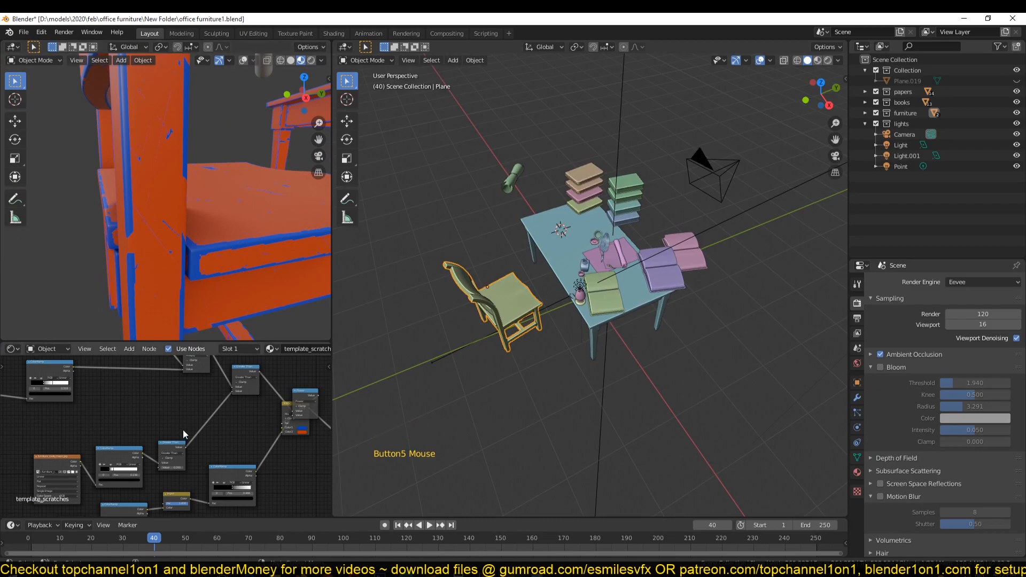
pyautogui.scroll(-5, 160, 541)
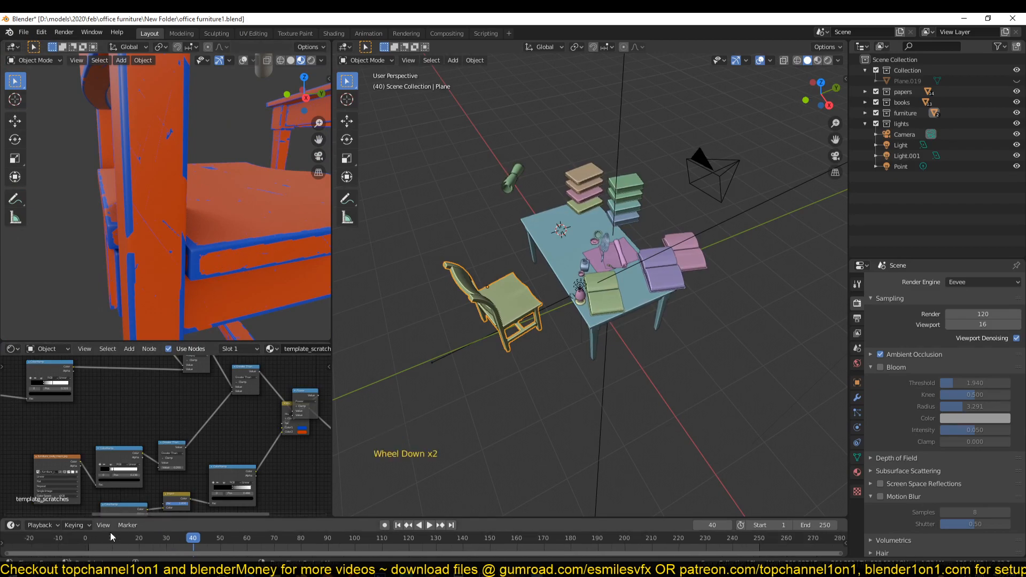
pyautogui.scroll(9, 157, 408)
pyautogui.moveTo(183, 416); pyautogui.dragTo(232, 420, button='middle')
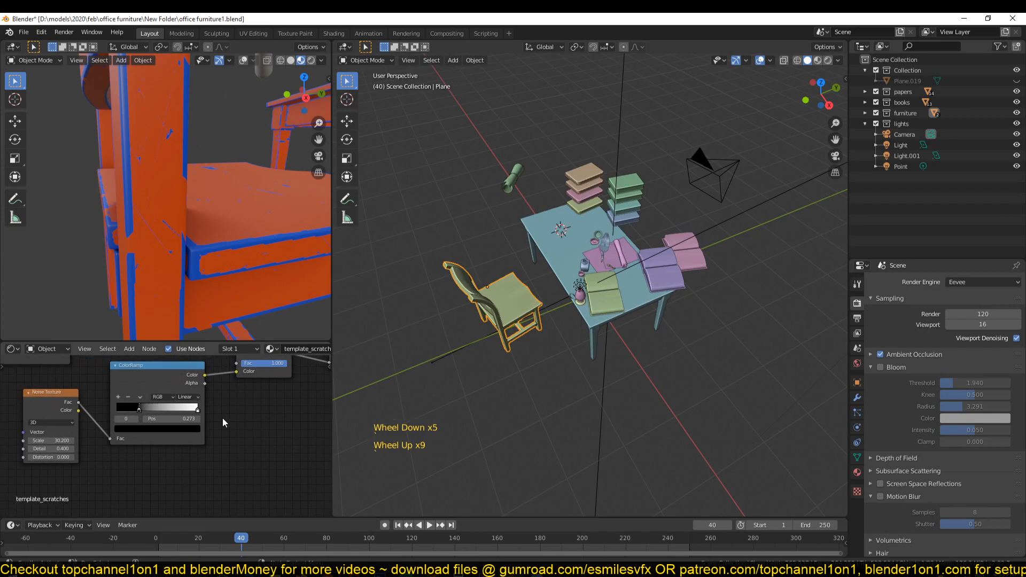
pyautogui.moveTo(51, 441); pyautogui.dragTo(61, 441)
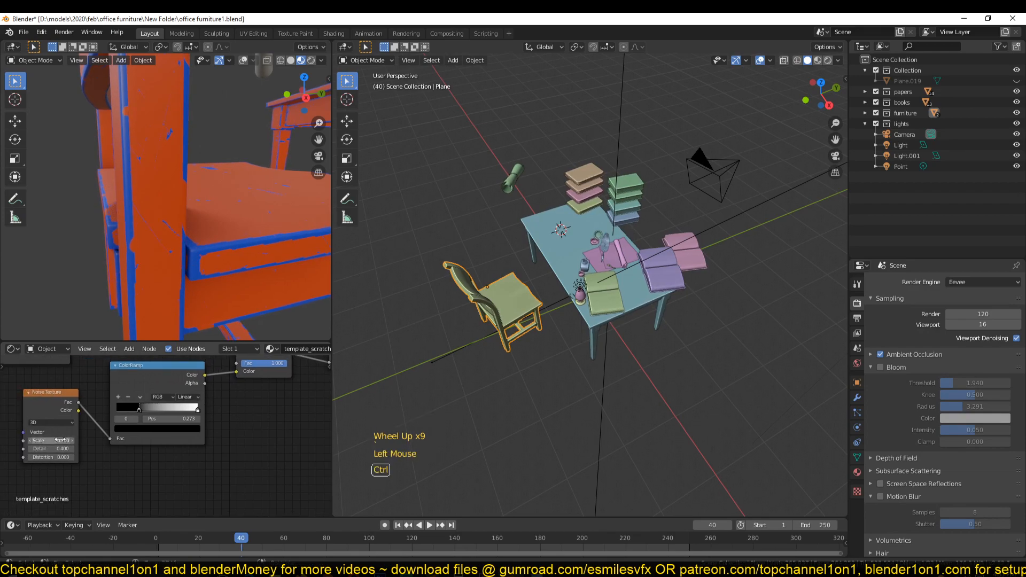
pyautogui.scroll(-12, 129, 473)
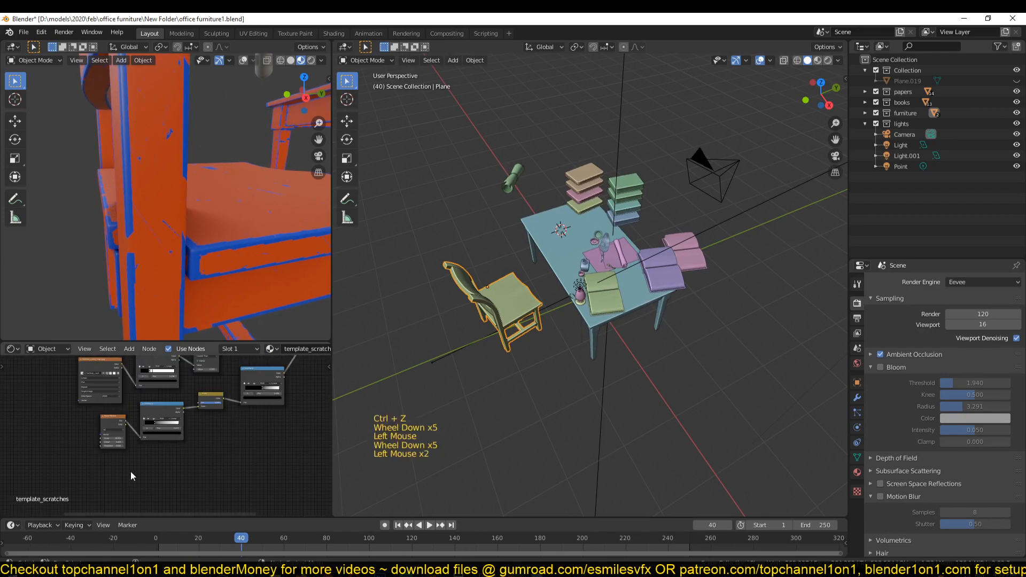
pyautogui.scroll(7, 247, 460)
pyautogui.scroll(11, 97, 438)
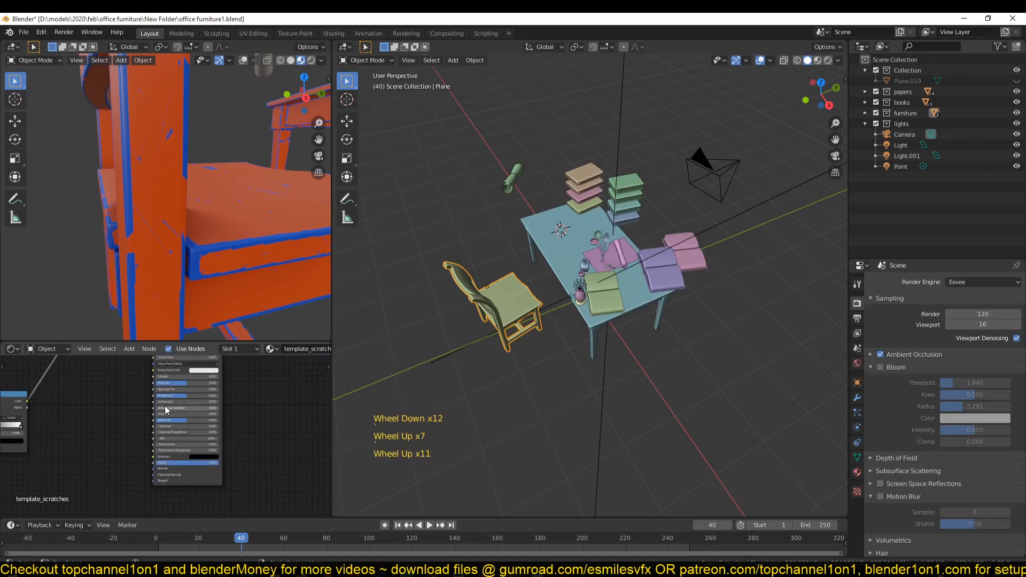
pyautogui.scroll(4, 161, 428)
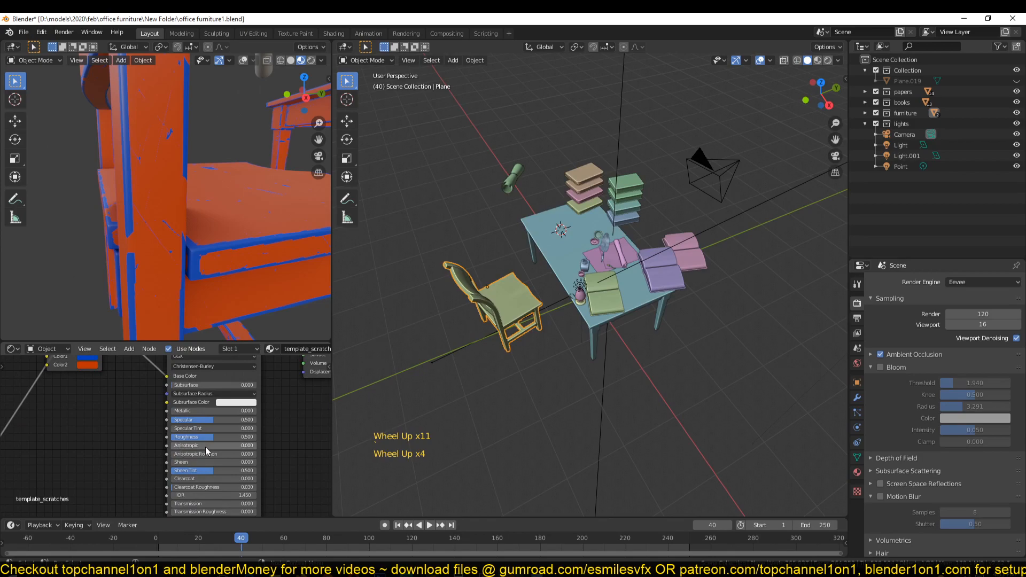
pyautogui.scroll(-14, 214, 426)
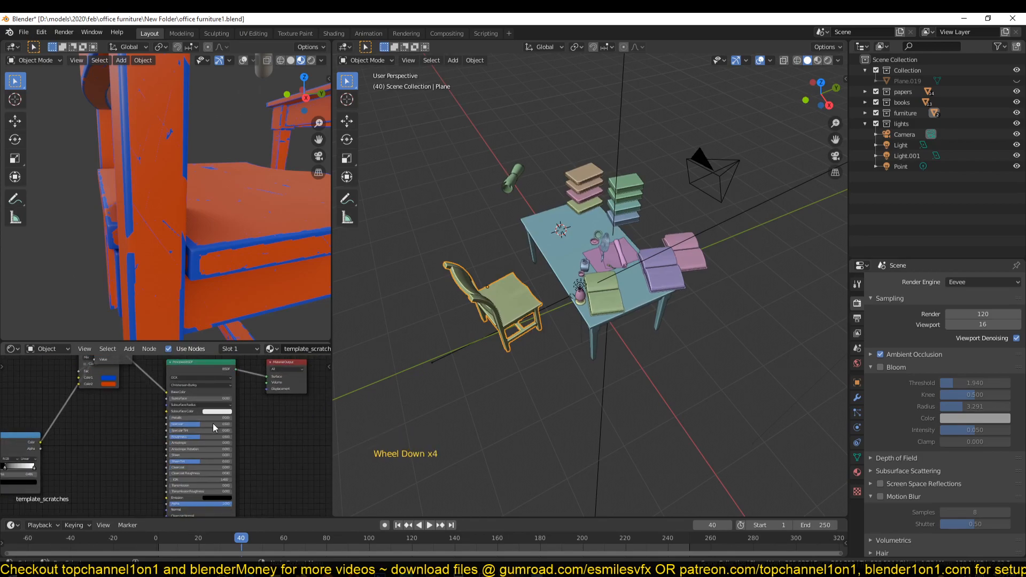
pyautogui.scroll(-6, 184, 401)
pyautogui.moveTo(183, 400); pyautogui.dragTo(251, 422, button='middle')
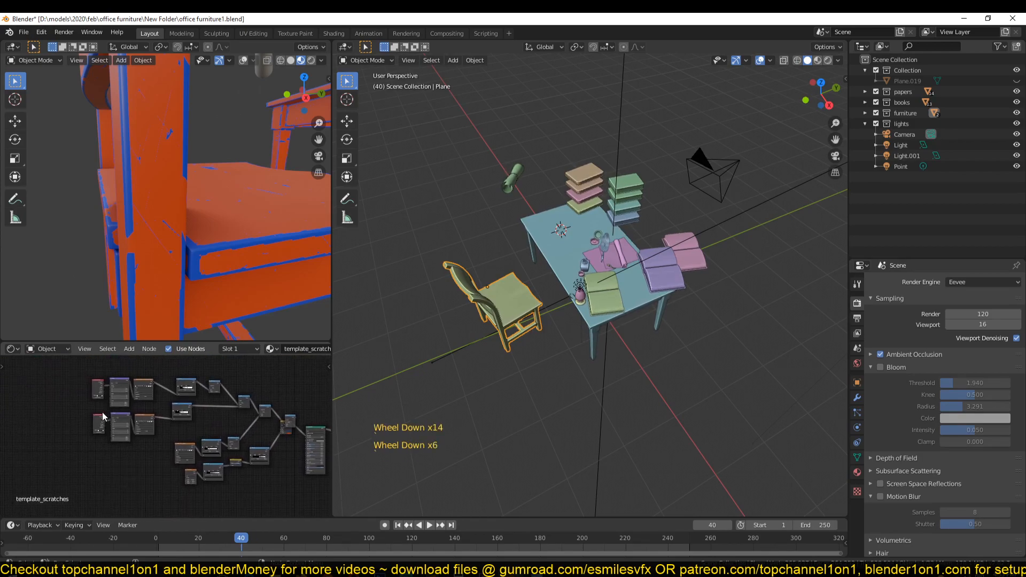
pyautogui.moveTo(124, 401); pyautogui.dragTo(41, 385, button='middle')
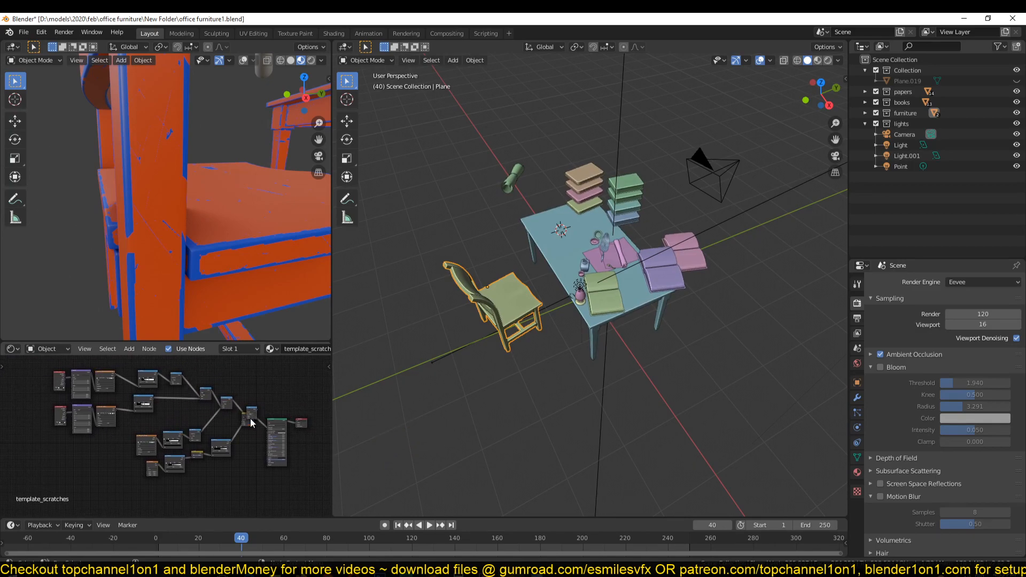
# Move all the mask nodes away from the Mix node to separate them in the node tree, and save the file.
pyautogui.moveTo(253, 420); pyautogui.dragTo(232, 425)
pyautogui.moveTo(29, 380); pyautogui.dragTo(232, 472)
pyautogui.press('Home')
pyautogui.hotkey('ctrl', 'space')
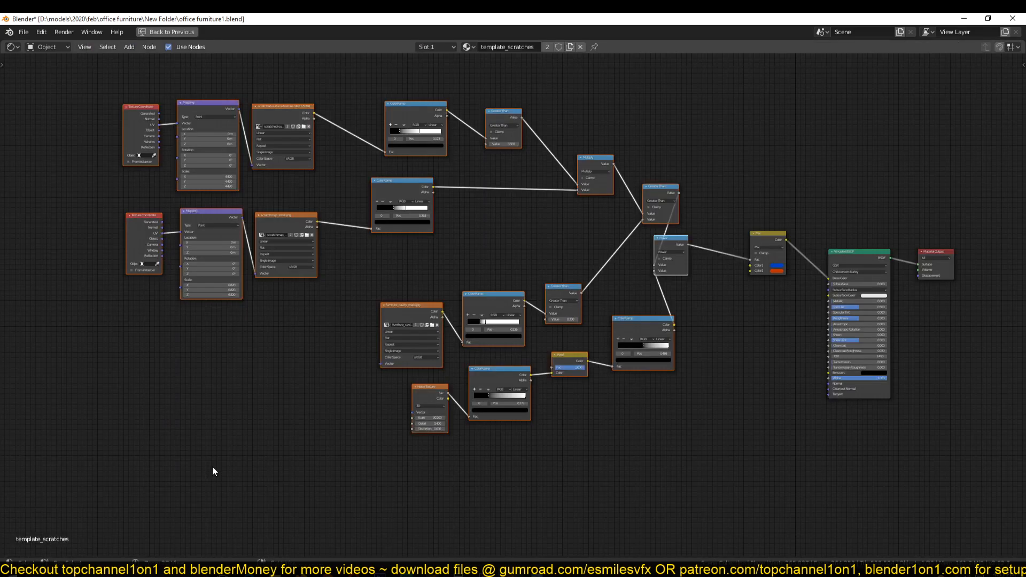
pyautogui.hotkey('ctrl', 'space')
pyautogui.hotkey('ctrl', 's')
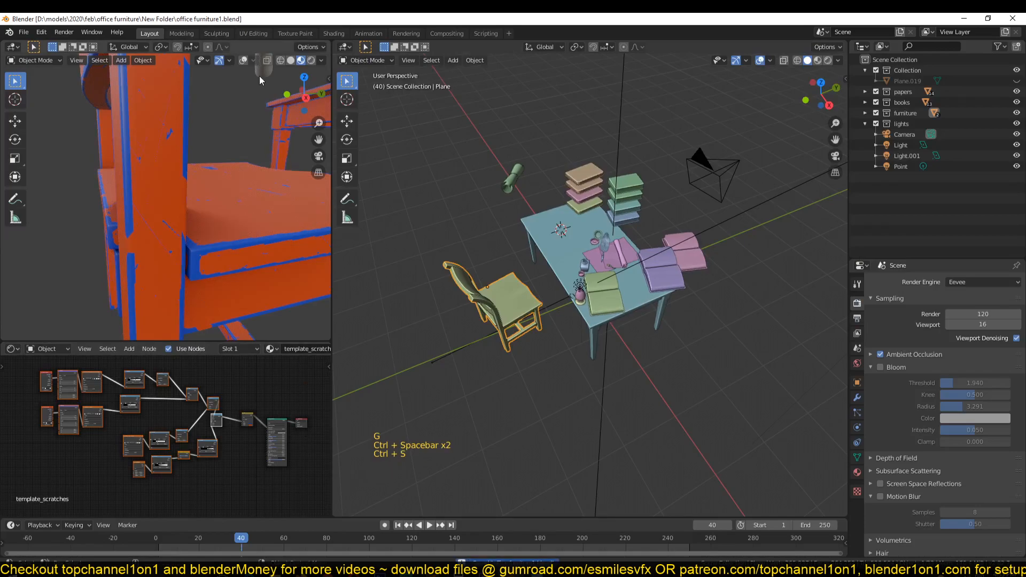
# Duplicate the current workspace and rearrange it so one full-height, wider shader editor sits beside the main 3D viewport.
pyautogui.click(506, 33)
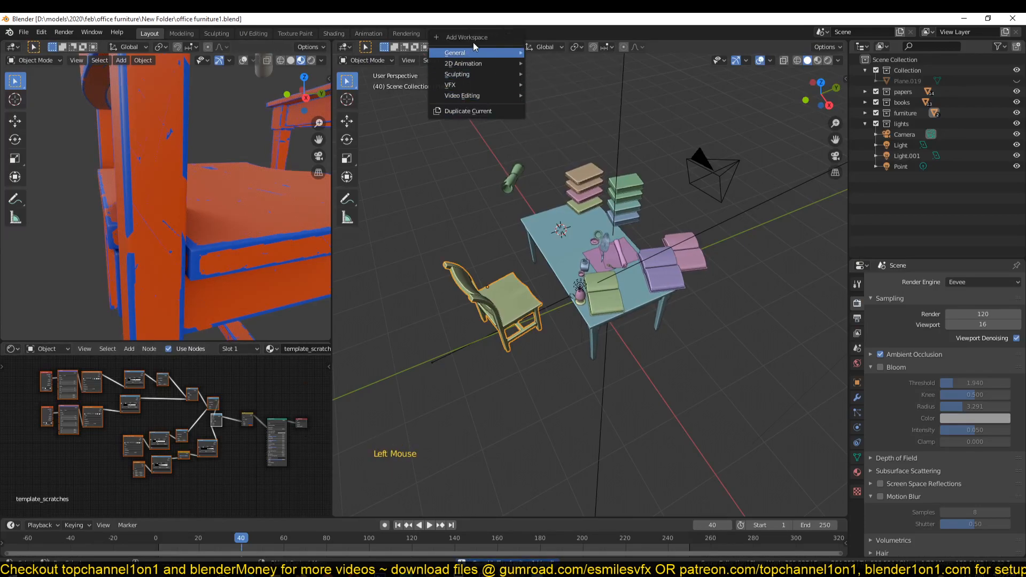
pyautogui.click(459, 111)
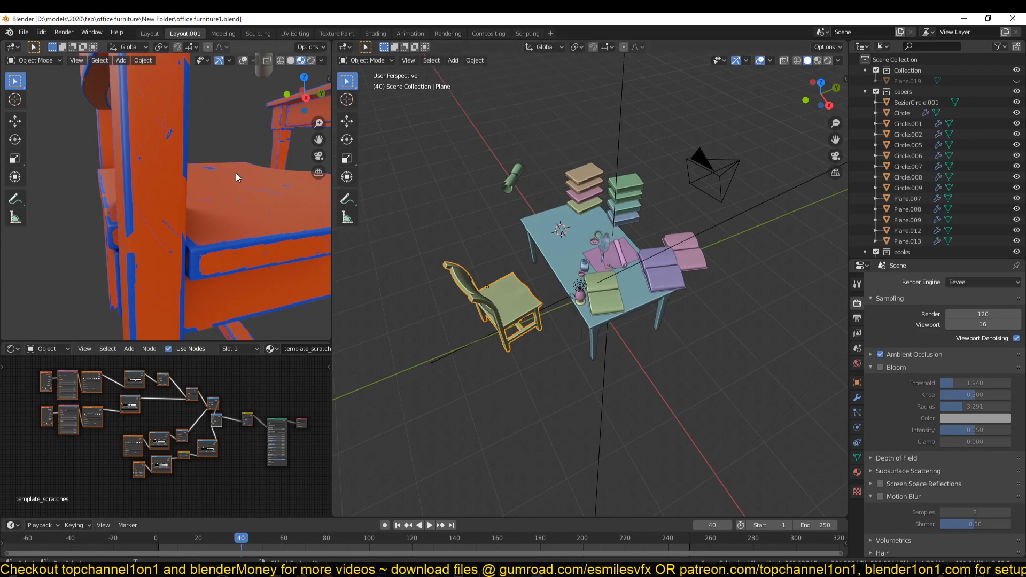
pyautogui.rightClick(332, 226)
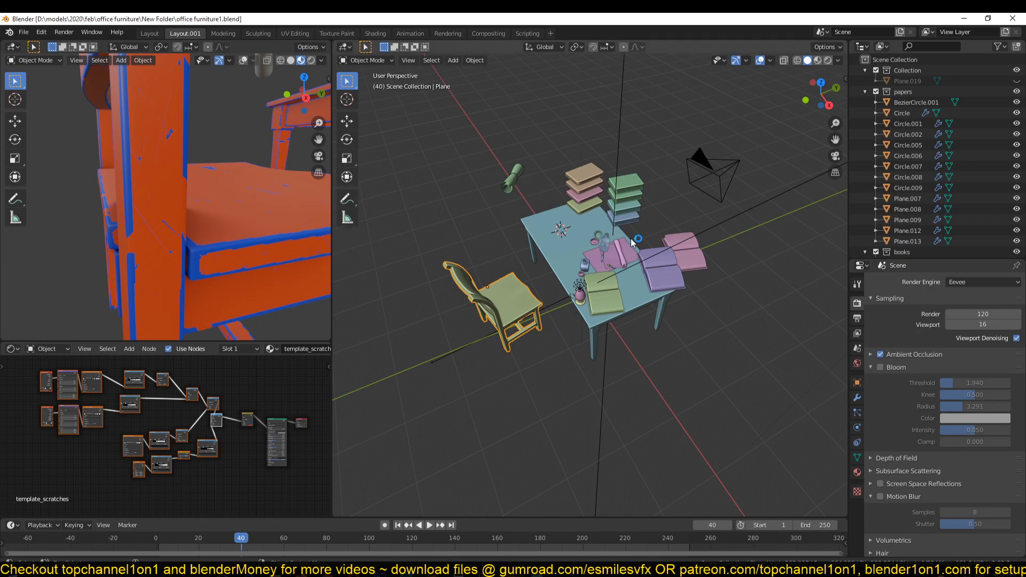
pyautogui.rightClick(283, 342)
pyautogui.click(273, 368)
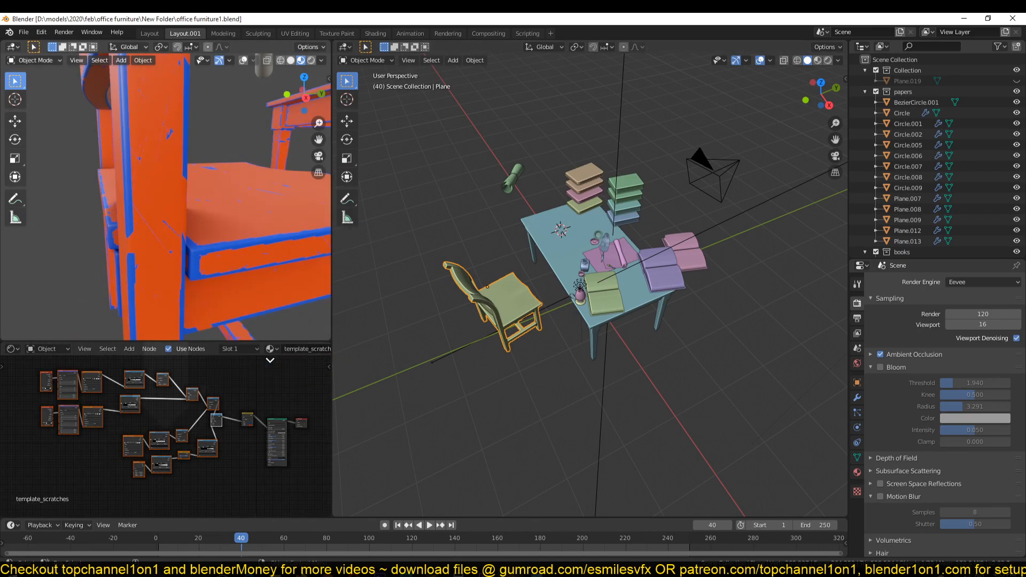
pyautogui.click(329, 263)
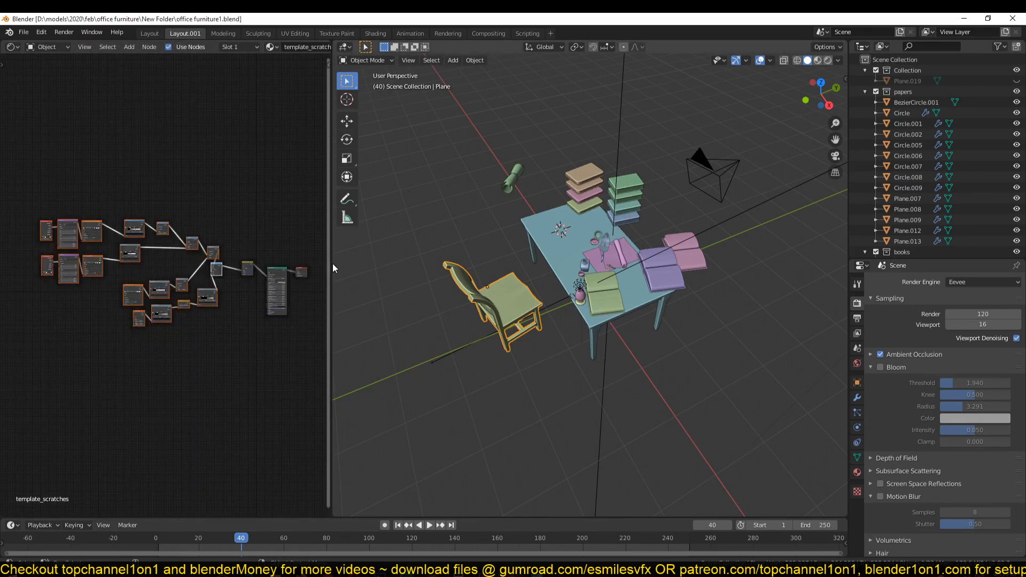
pyautogui.moveTo(333, 249); pyautogui.dragTo(529, 241)
# Isolate the chair in local view with material preview shading, and save the file.
pyautogui.scroll(5, 652, 273)
pyautogui.moveTo(652, 273); pyautogui.dragTo(742, 248, button='middle')
pyautogui.keyDown('shift'); pyautogui.moveTo(601, 366); pyautogui.dragTo(698, 239, button='middle'); pyautogui.keyUp('shift')
pyautogui.press('KP_Divide')
pyautogui.click(818, 60)
pyautogui.moveTo(748, 160); pyautogui.dragTo(672, 161, button='middle')
pyautogui.hotkey('ctrl', 's')
pyautogui.click(158, 32)
pyautogui.click(178, 33)
pyautogui.scroll(6, 246, 269)
pyautogui.click(374, 163)
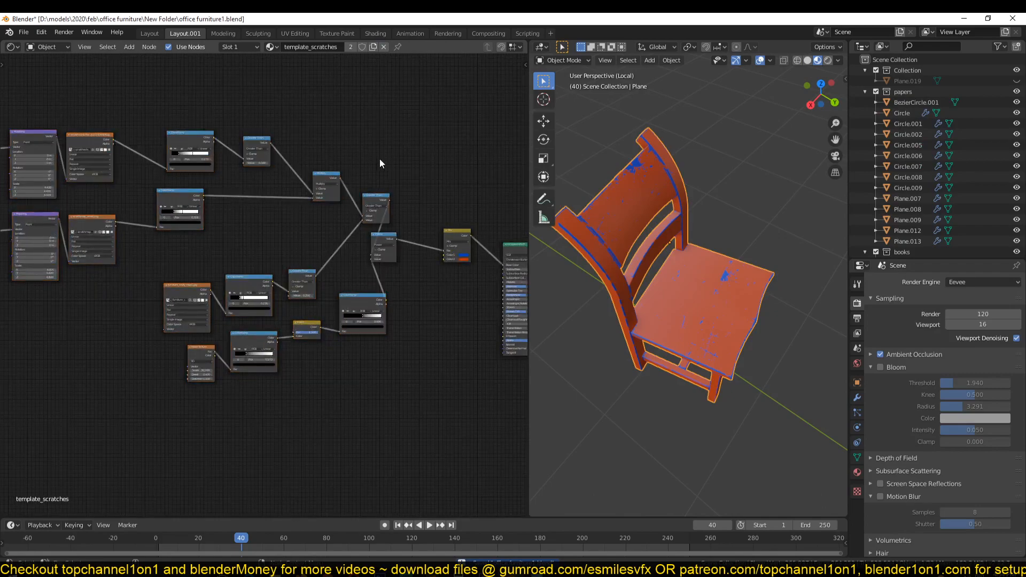
pyautogui.moveTo(398, 187); pyautogui.dragTo(319, 217, button='middle')
pyautogui.press('n')
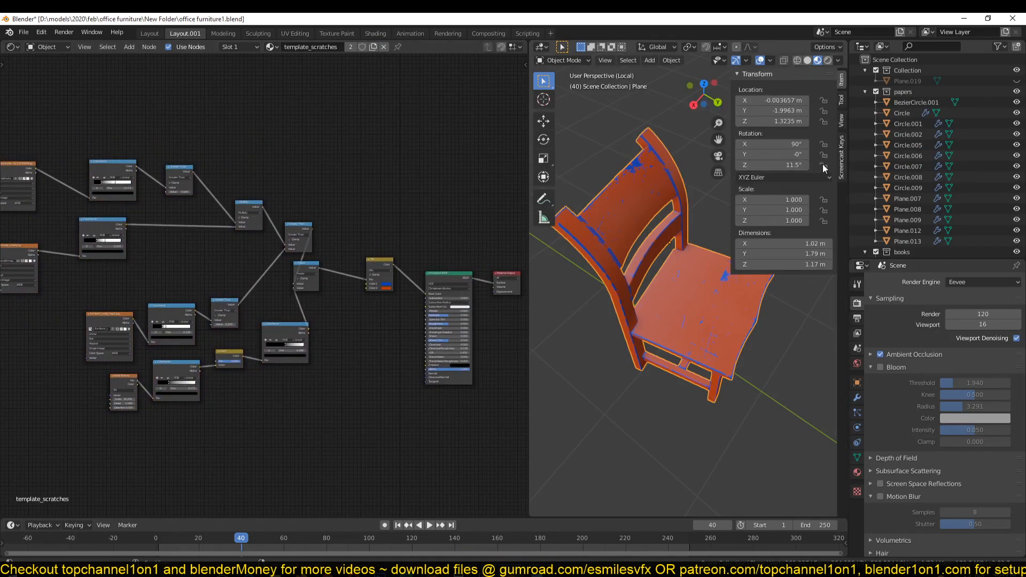
pyautogui.click(841, 170)
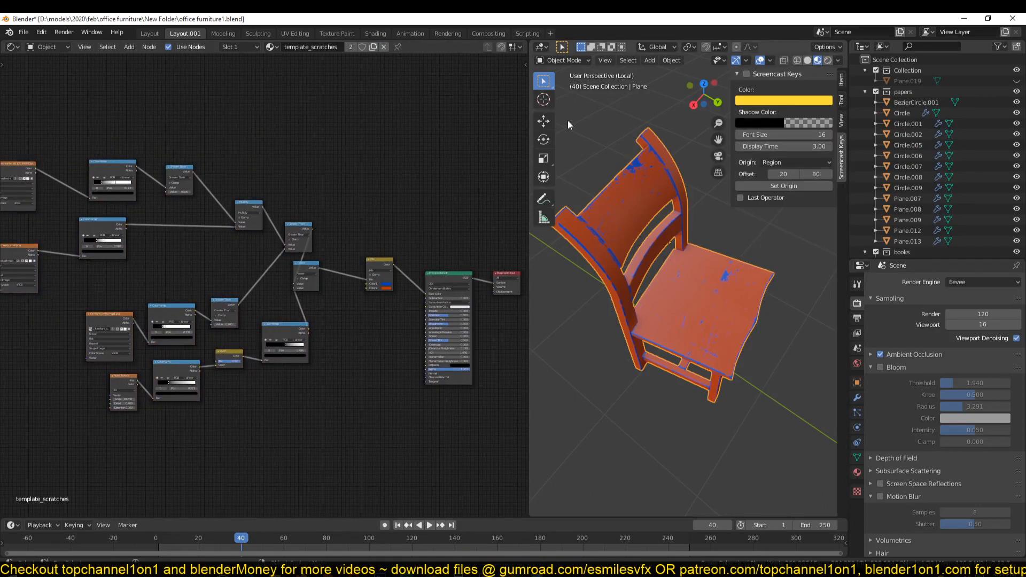
pyautogui.press('n')
pyautogui.press('n')
pyautogui.press('n')
# Combine all the mask nodes feeding the Mix node's factor into one node group and leave the group.
pyautogui.click(427, 380)
pyautogui.moveTo(707, 352); pyautogui.dragTo(695, 292, button='middle')
pyautogui.scroll(5, 662, 324)
pyautogui.scroll(-3, 384, 351)
pyautogui.scroll(-3, 384, 351)
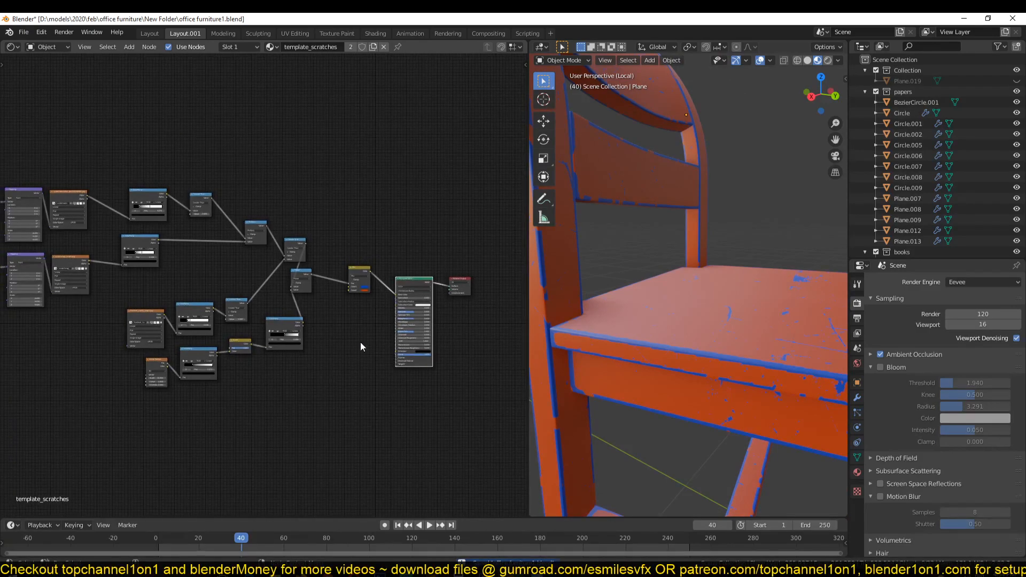
pyautogui.moveTo(30, 182); pyautogui.dragTo(357, 394)
pyautogui.click(279, 196)
pyautogui.moveTo(24, 176); pyautogui.dragTo(322, 410)
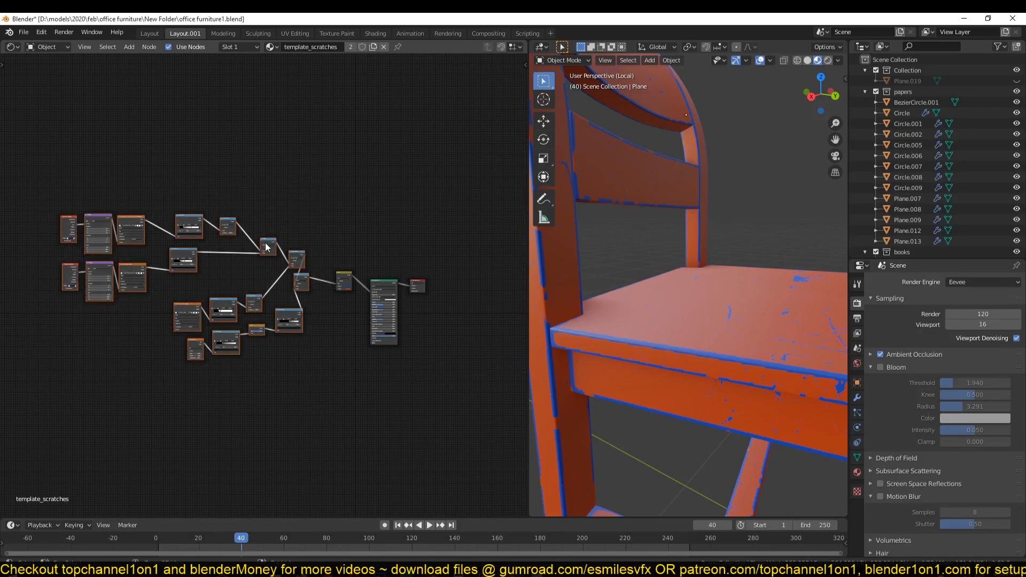
pyautogui.hotkey('ctrl', 'g')
pyautogui.press('Tab')
# Rename the new node group "warnout mask" and save the file.
pyautogui.scroll(4, 262, 320)
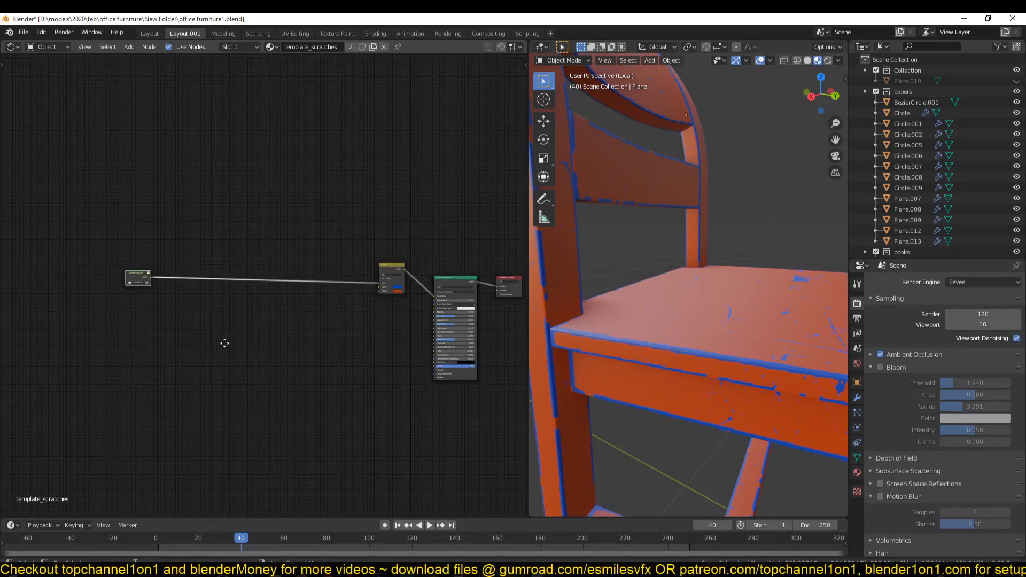
pyautogui.scroll(1, 276, 385)
pyautogui.moveTo(84, 351); pyautogui.dragTo(124, 339)
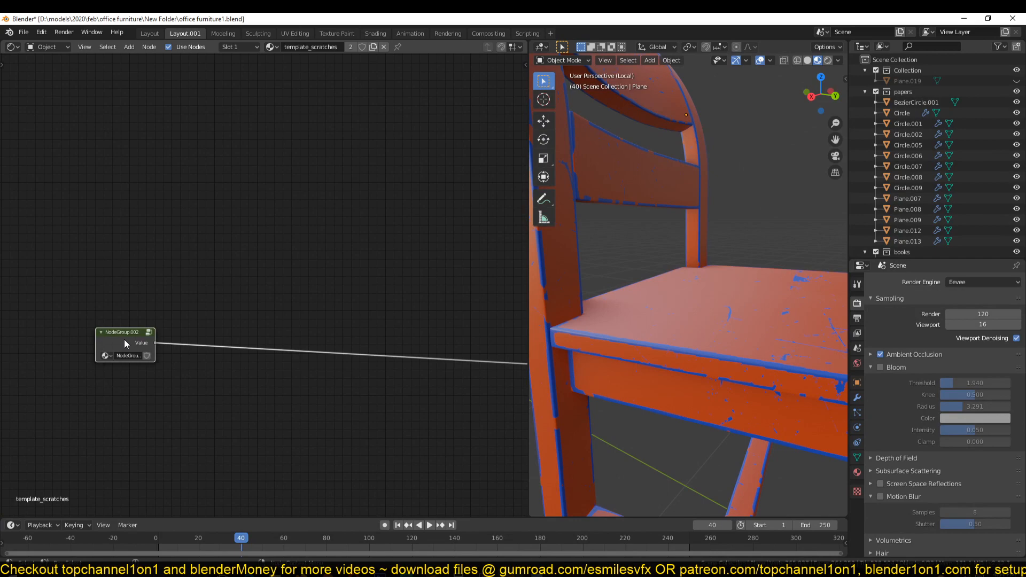
pyautogui.write('n')
pyautogui.write('sc')
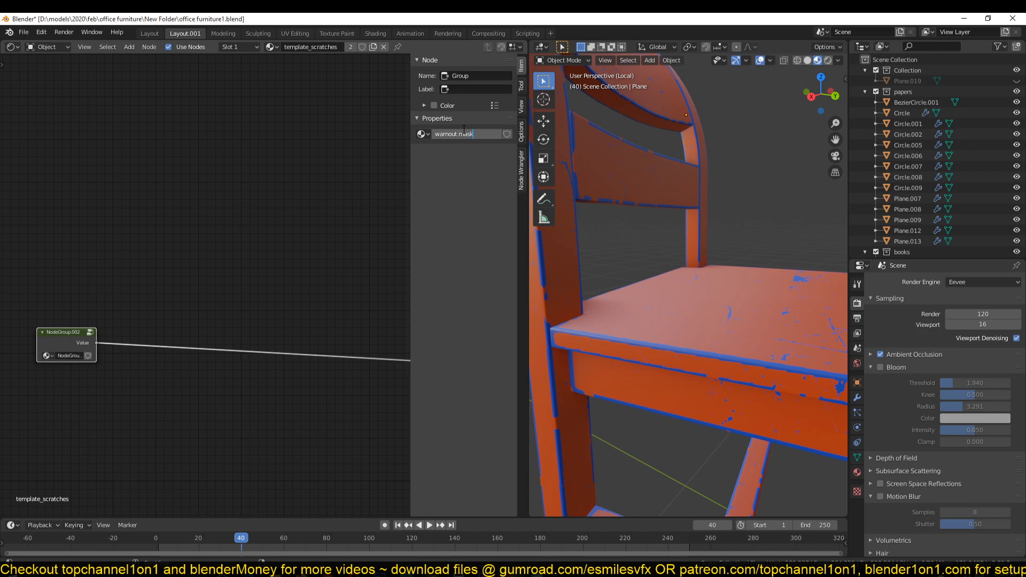
pyautogui.press('Return')
pyautogui.scroll(5, 218, 287)
pyautogui.hotkey('ctrl', 's')
# Give the warnout mask group node a custom cyan color and save the file.
pyautogui.moveTo(45, 357); pyautogui.dragTo(156, 312, button='middle')
pyautogui.click(434, 105)
pyautogui.click(424, 105)
pyautogui.click(451, 118)
pyautogui.moveTo(459, 152); pyautogui.dragTo(466, 137)
pyautogui.hotkey('ctrl', 's')
# Open the warnout mask group for editing and select its Noise Texture node.
pyautogui.scroll(2, 240, 294)
pyautogui.press('Tab')
pyautogui.scroll(-3, 160, 315)
pyautogui.scroll(-7, 207, 310)
pyautogui.moveTo(230, 299); pyautogui.dragTo(284, 307, button='middle')
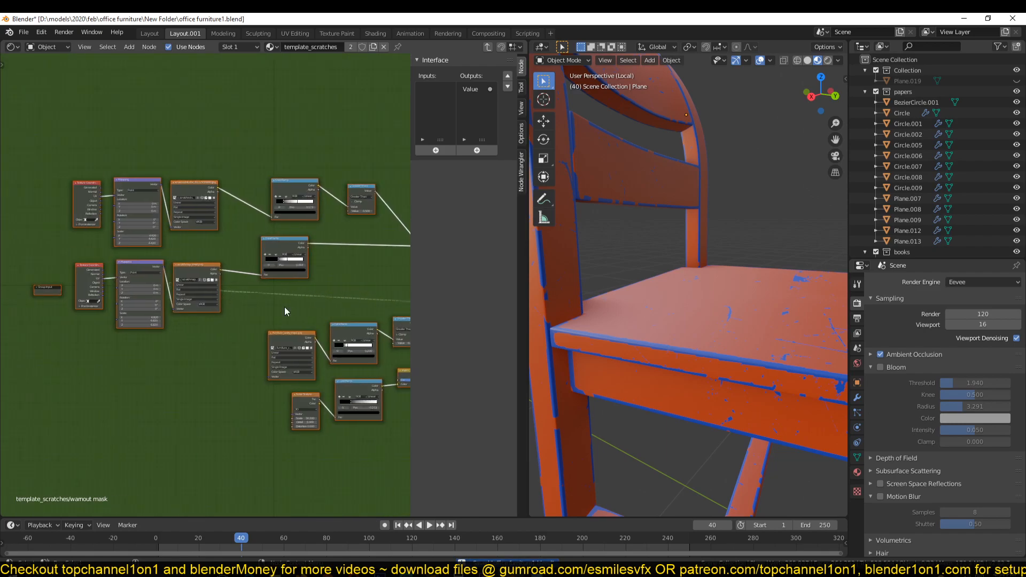
pyautogui.scroll(3, 91, 277)
pyautogui.click(183, 342)
pyautogui.moveTo(244, 375); pyautogui.dragTo(57, 249, button='middle')
pyautogui.scroll(6, 216, 303)
pyautogui.scroll(3, 197, 359)
pyautogui.click(228, 355)
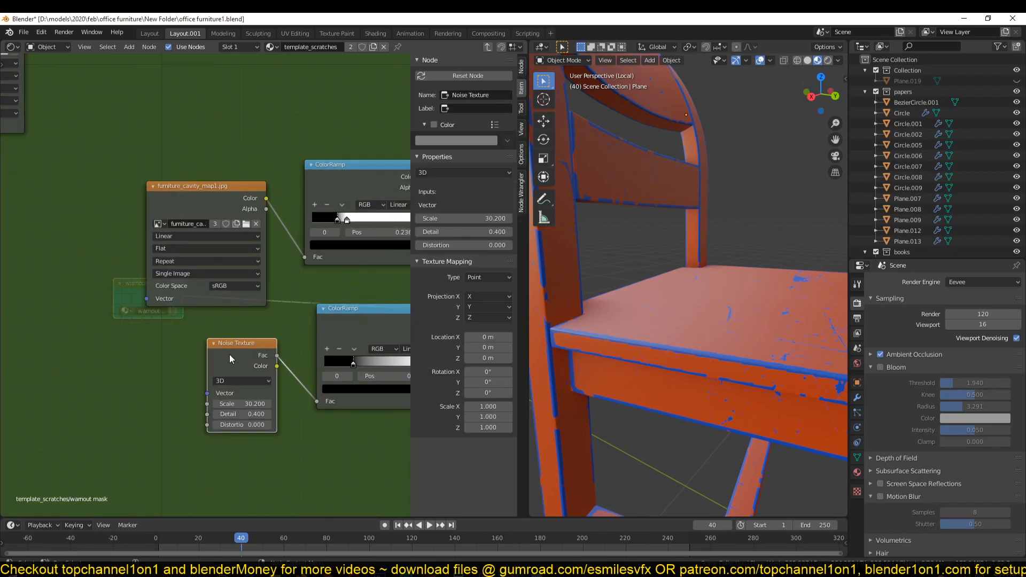
# Move the Group Input node down to the level of the Noise Texture node.
pyautogui.scroll(-5, 204, 381)
pyautogui.moveTo(264, 311); pyautogui.dragTo(298, 311, button='middle')
pyautogui.moveTo(45, 195); pyautogui.dragTo(108, 338)
pyautogui.scroll(5, 133, 328)
pyautogui.moveTo(134, 329); pyautogui.dragTo(169, 297, button='middle')
pyautogui.moveTo(80, 346)
pyautogui.mouseDown(button='middle')
pyautogui.moveTo(54, 337)
pyautogui.moveTo(76, 331)
pyautogui.mouseUp(button='middle')
pyautogui.scroll(-4, 81, 339)
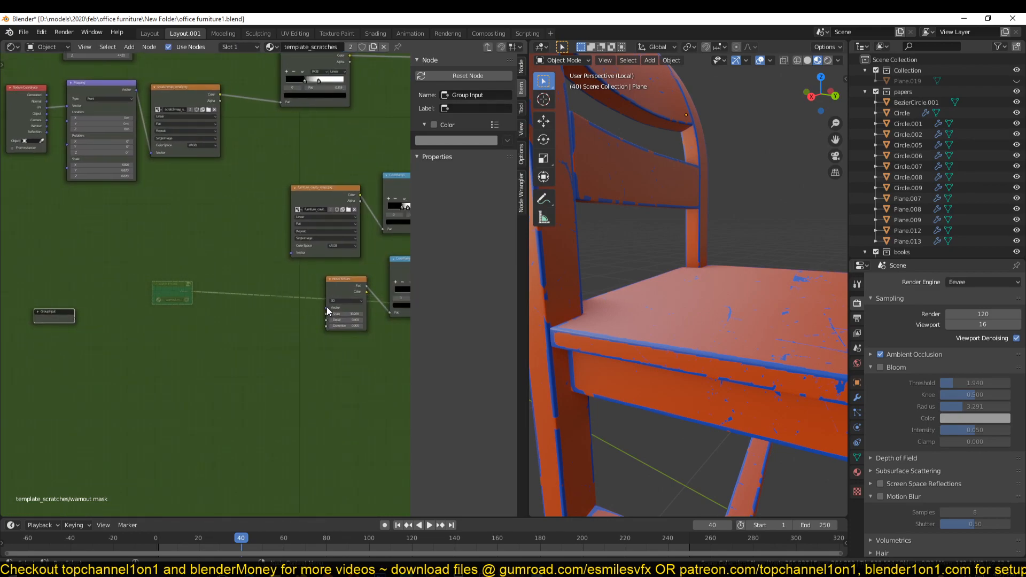
# Link the Noise Texture's Scale to the Group Input node to expose it as a group setting, and leave the group.
pyautogui.moveTo(327, 309); pyautogui.dragTo(313, 312)
pyautogui.scroll(1, 348, 303)
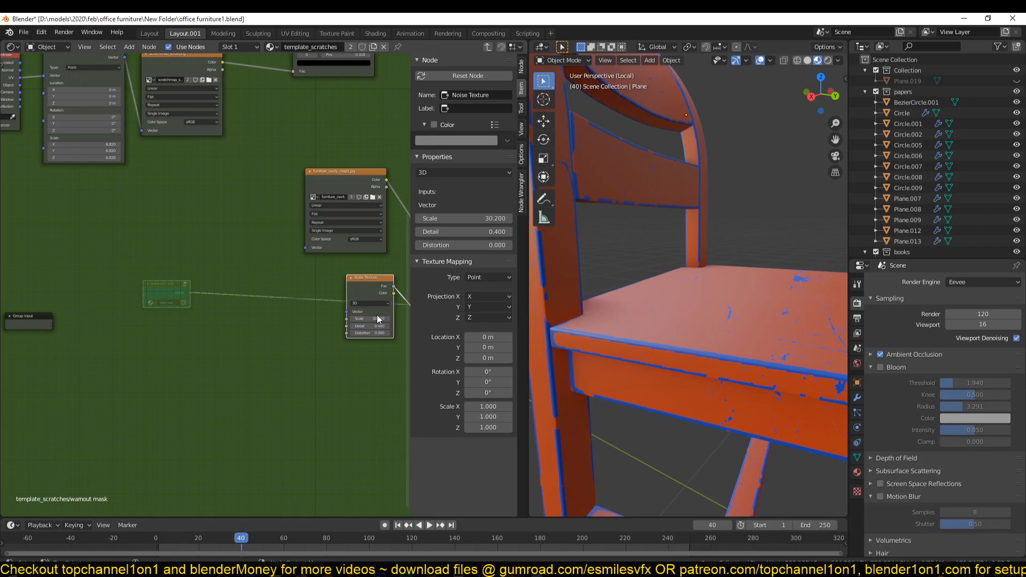
pyautogui.moveTo(376, 317); pyautogui.dragTo(378, 317)
pyautogui.moveTo(679, 350); pyautogui.dragTo(409, 347)
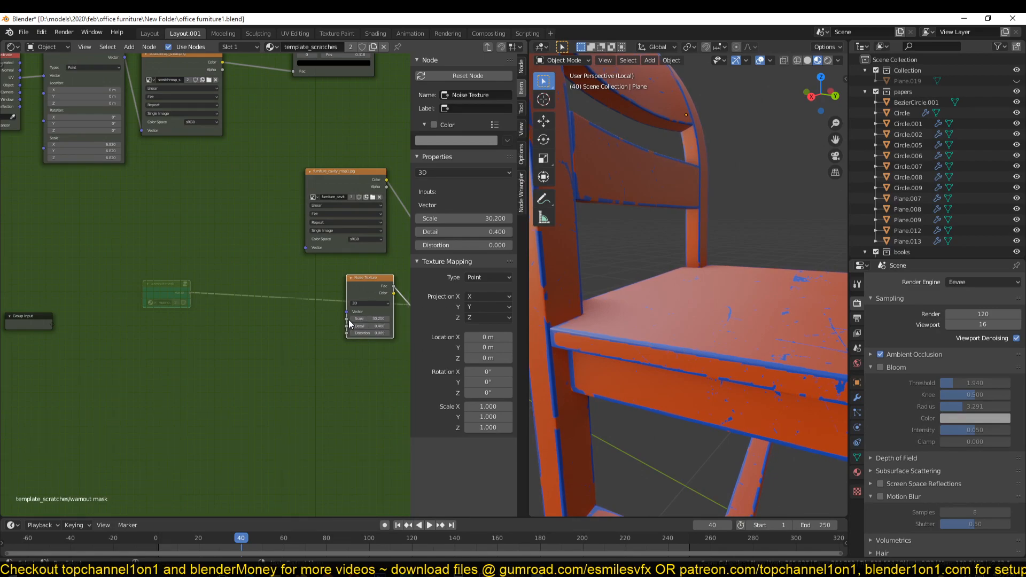
pyautogui.moveTo(257, 334); pyautogui.dragTo(53, 327)
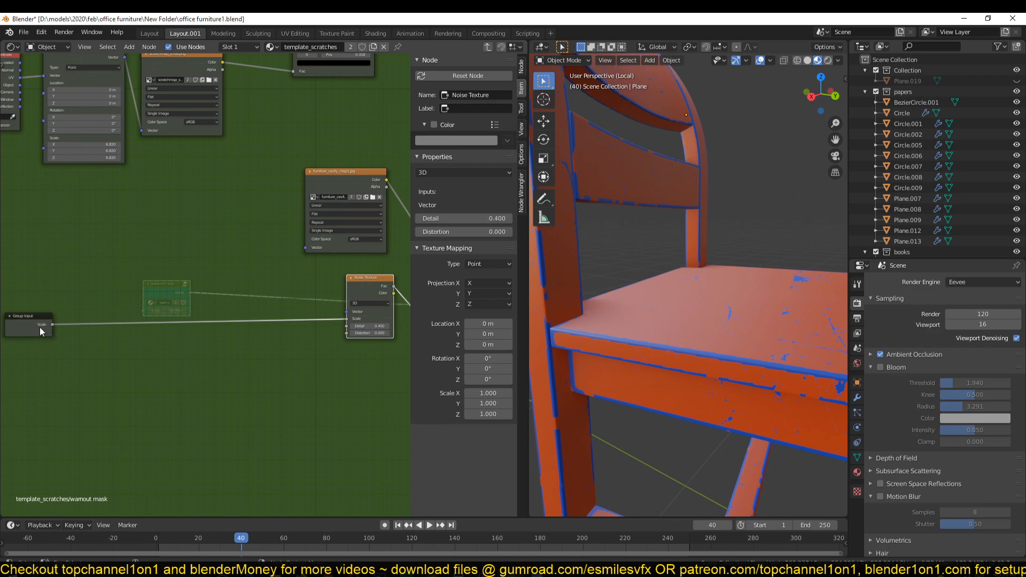
pyautogui.press('Tab')
# Test the warnout mask node's Scale at 30.5 and undo the change.
pyautogui.scroll(4, 120, 313)
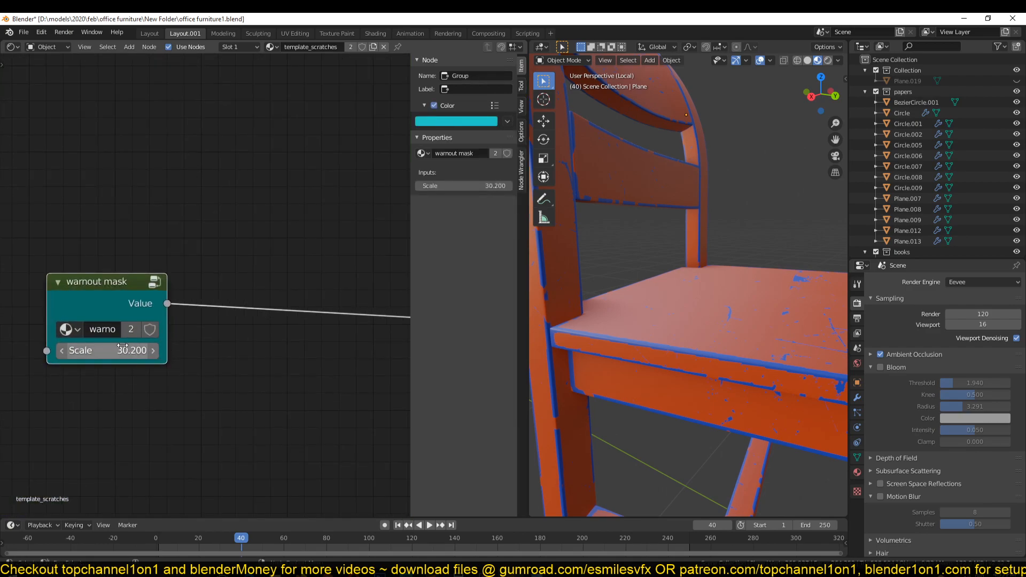
pyautogui.moveTo(128, 351); pyautogui.dragTo(130, 352)
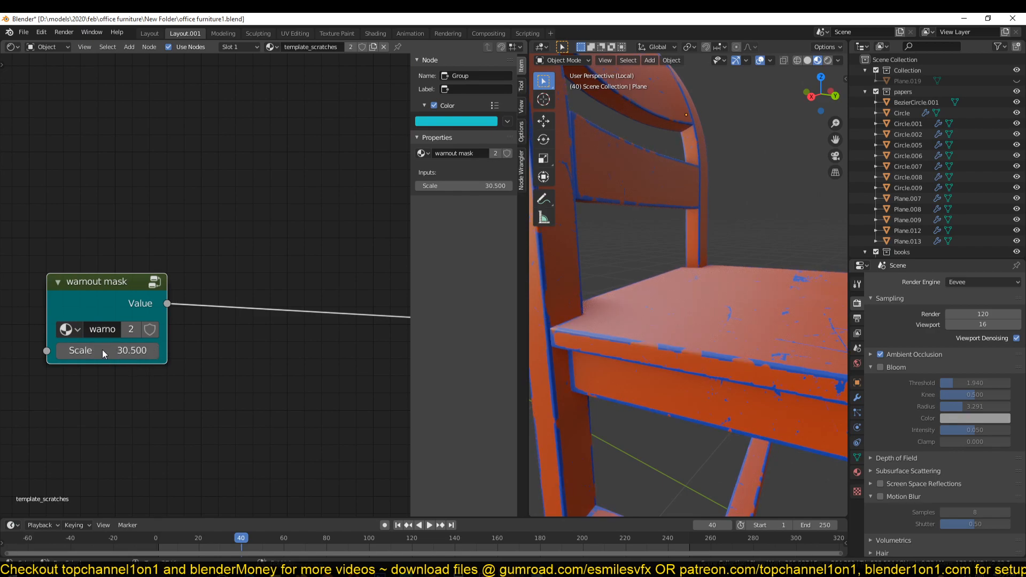
pyautogui.hotkey('ctrl', 'z')
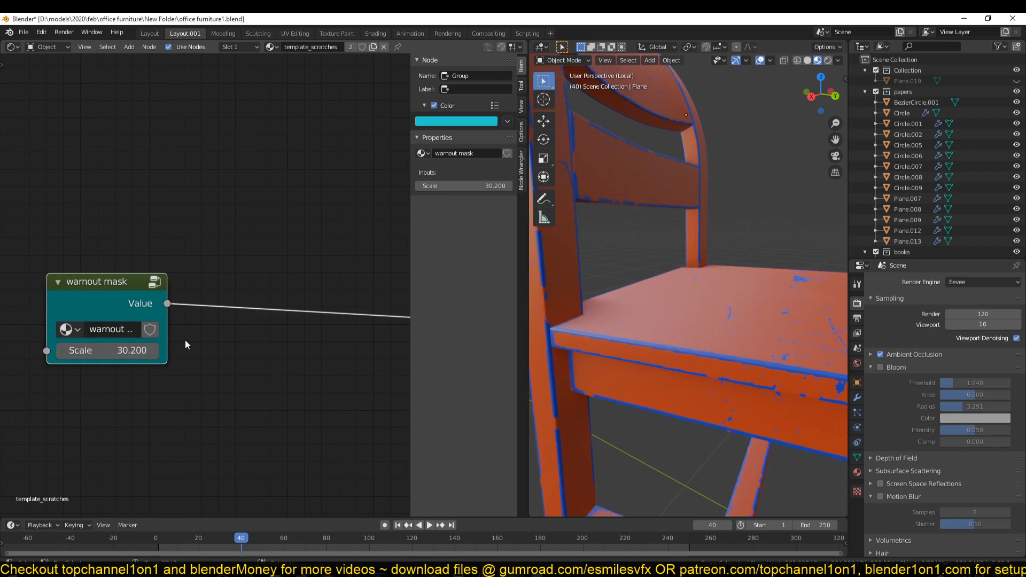
# Open the warnout mask group for editing and select the Greater Than node fed by the upper ColorRamp.
pyautogui.click(150, 330)
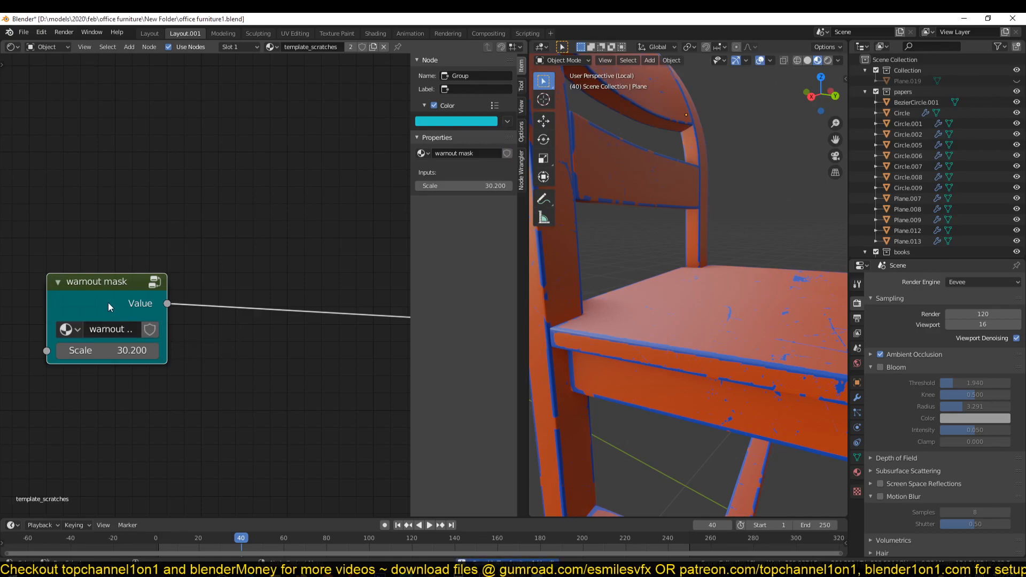
pyautogui.press('Tab')
pyautogui.scroll(-5, 209, 345)
pyautogui.moveTo(255, 329); pyautogui.dragTo(219, 370, button='middle')
pyautogui.scroll(3, 229, 365)
pyautogui.scroll(-7, 228, 356)
pyautogui.moveTo(198, 283); pyautogui.dragTo(172, 348, button='middle')
pyautogui.moveTo(235, 325); pyautogui.dragTo(208, 352, button='middle')
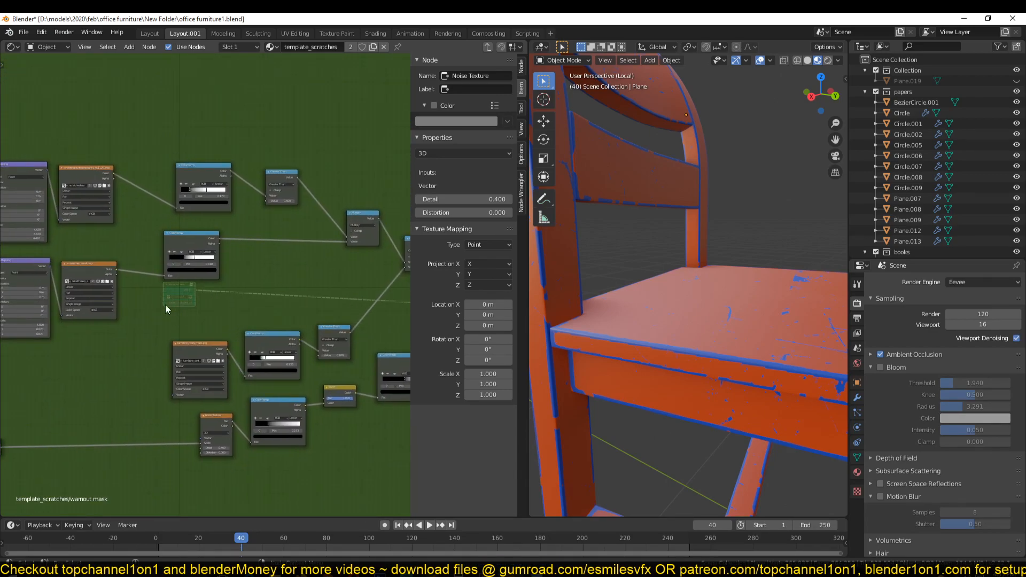
pyautogui.moveTo(152, 325); pyautogui.dragTo(149, 347, button='middle')
pyautogui.click(274, 196)
pyautogui.press('KP_Decimal')
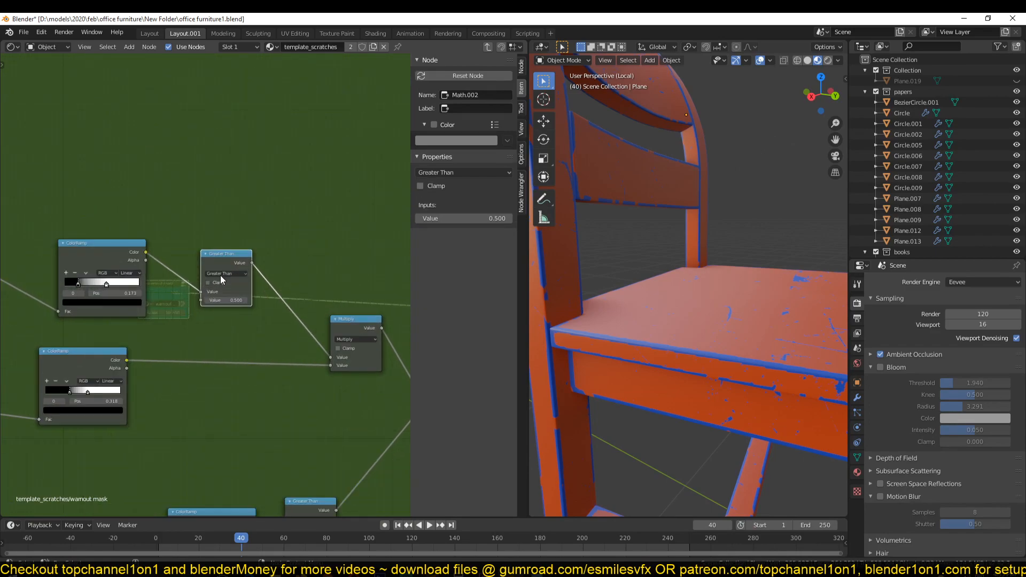
# Test the selected Greater Than node's Value at 0.640 and undo the change.
pyautogui.moveTo(234, 305); pyautogui.dragTo(242, 305)
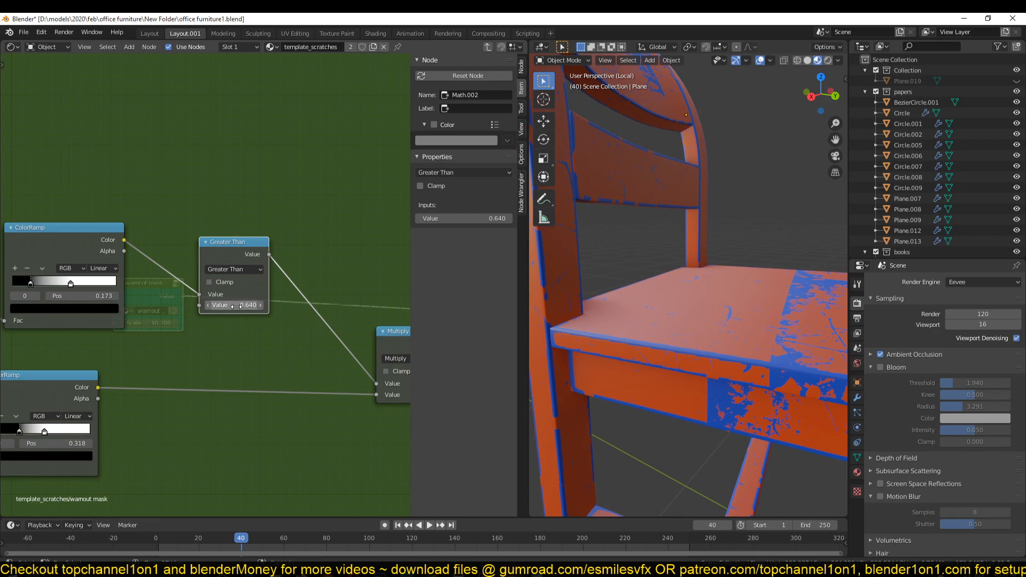
pyautogui.hotkey('ctrl', 'z')
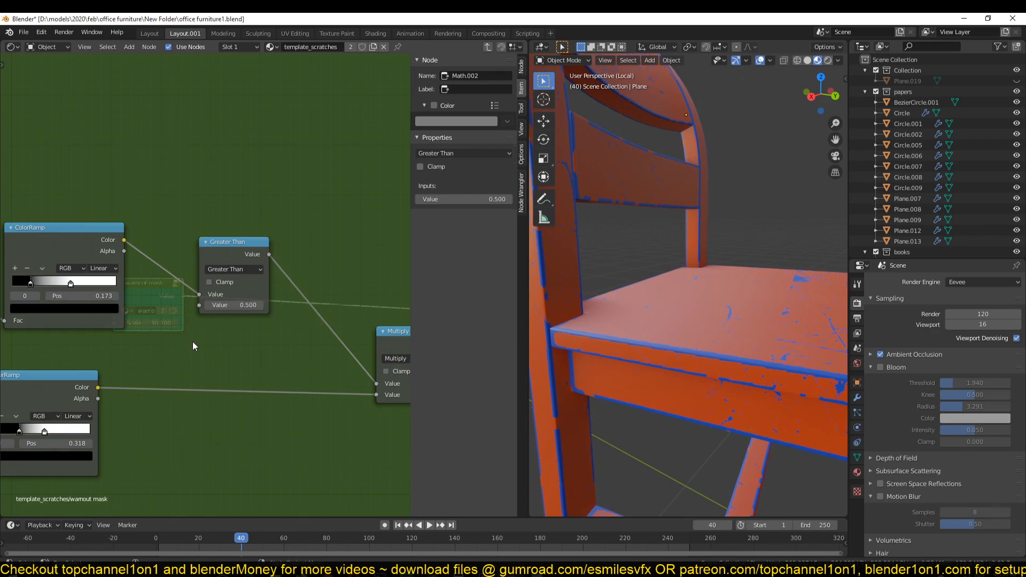
pyautogui.rightClick(256, 305)
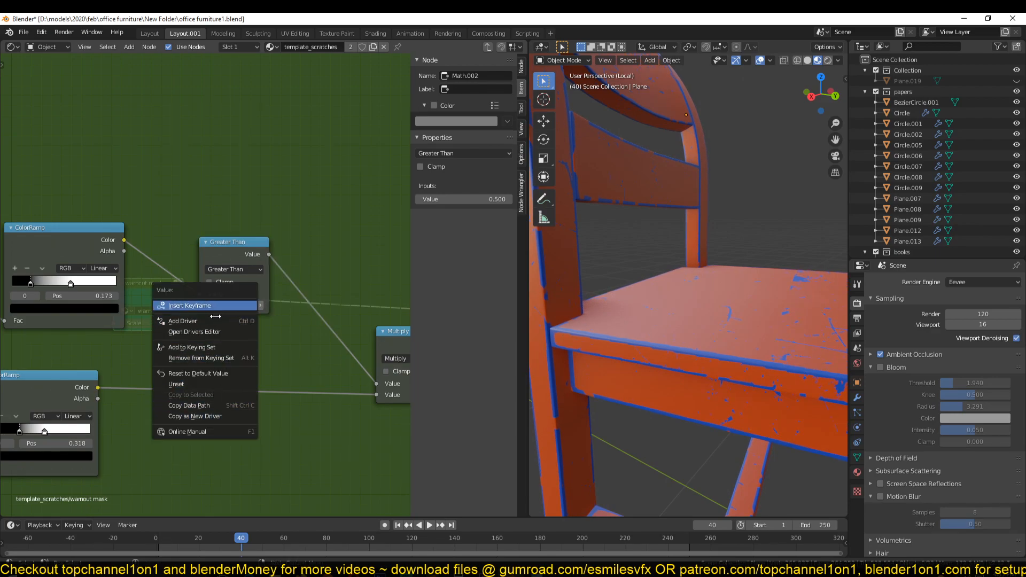
pyautogui.click(269, 450)
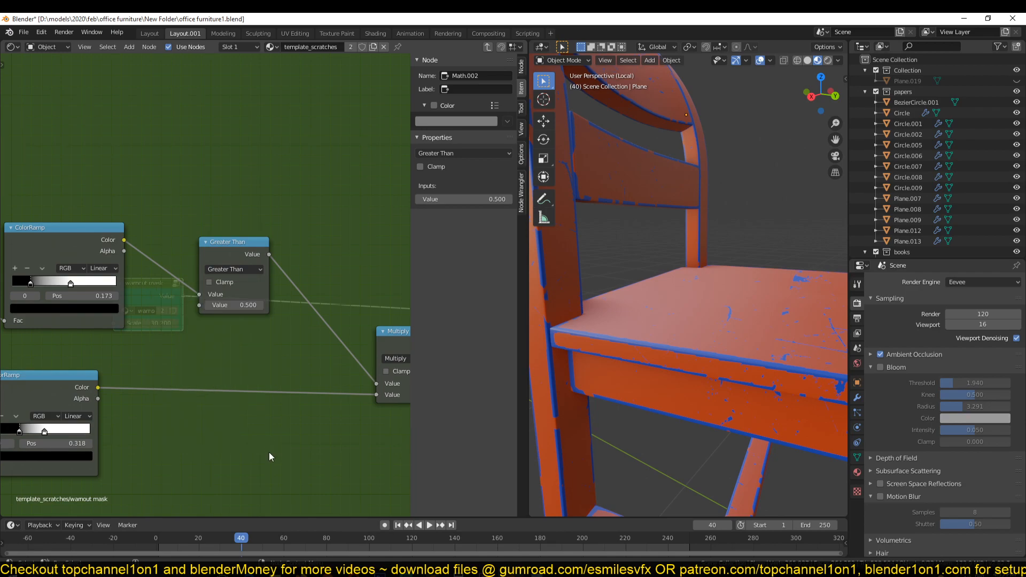
# Link the upper Greater Than node's second Value to the Group Input node to expose it as a group setting.
pyautogui.scroll(-6, 230, 415)
pyautogui.moveTo(182, 392); pyautogui.dragTo(311, 301, button='middle')
pyautogui.scroll(-3, 315, 309)
pyautogui.scroll(-1, 132, 368)
pyautogui.moveTo(131, 369); pyautogui.dragTo(140, 332, button='middle')
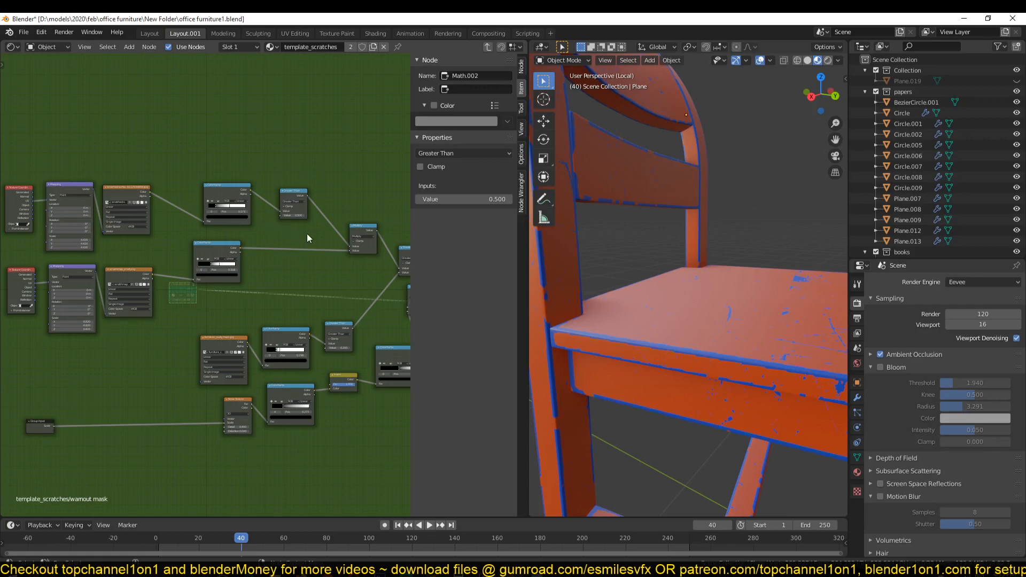
pyautogui.click(357, 230)
pyautogui.click(289, 203)
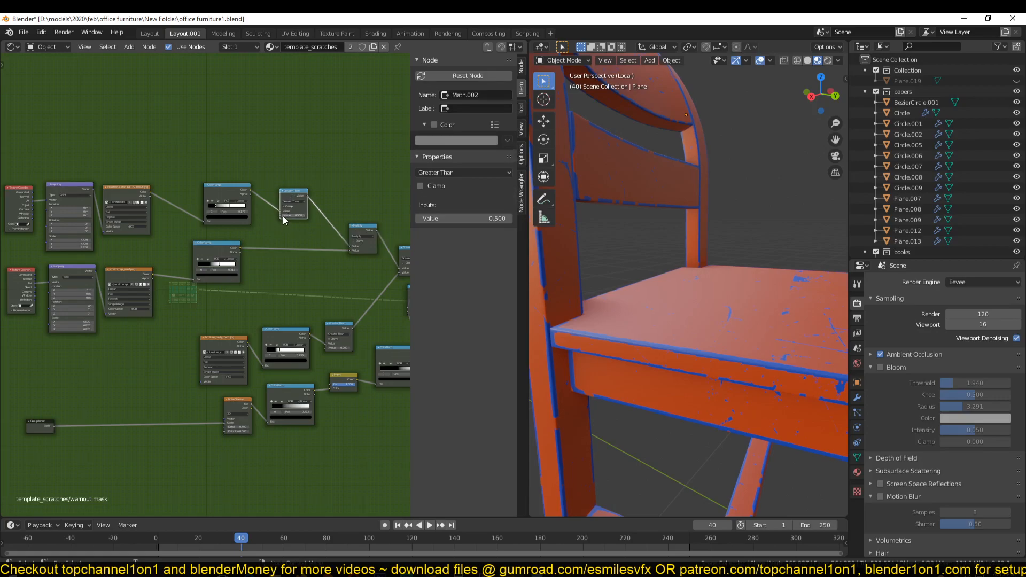
pyautogui.click(278, 216)
pyautogui.moveTo(280, 217); pyautogui.dragTo(53, 431)
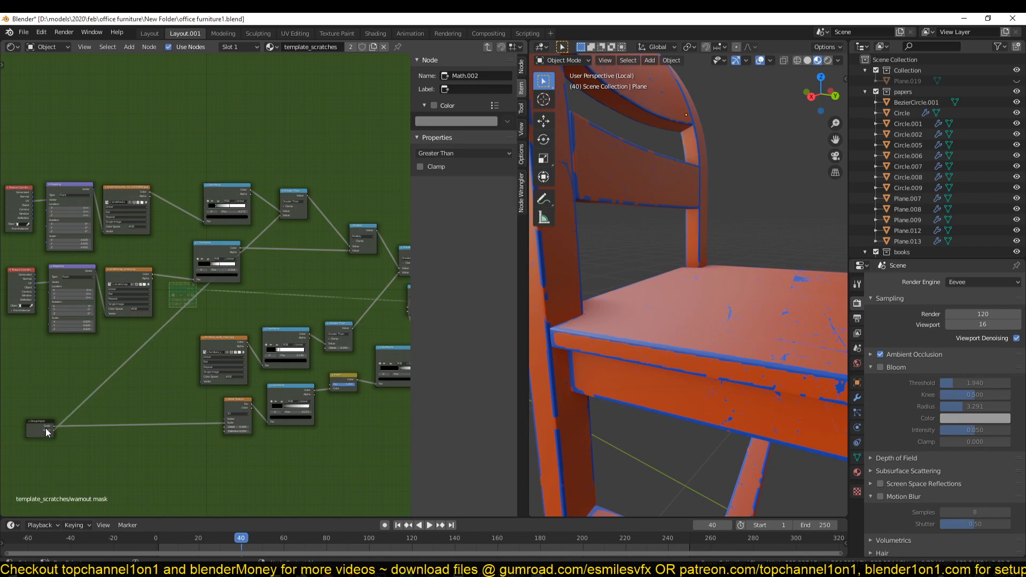
# Rename the Group Input node as settings, leave the group and save the file.
pyautogui.click(46, 428)
pyautogui.scroll(5, 47, 435)
pyautogui.moveTo(47, 435); pyautogui.dragTo(220, 319, button='middle')
pyautogui.scroll(2, 219, 320)
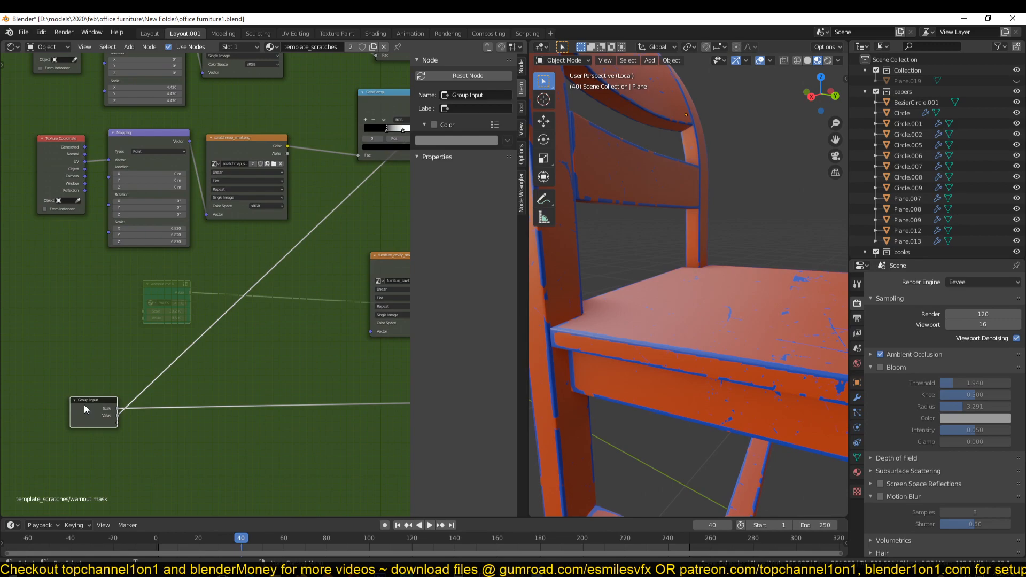
pyautogui.click(420, 156)
pyautogui.press('Home')
pyautogui.scroll(3, 258, 304)
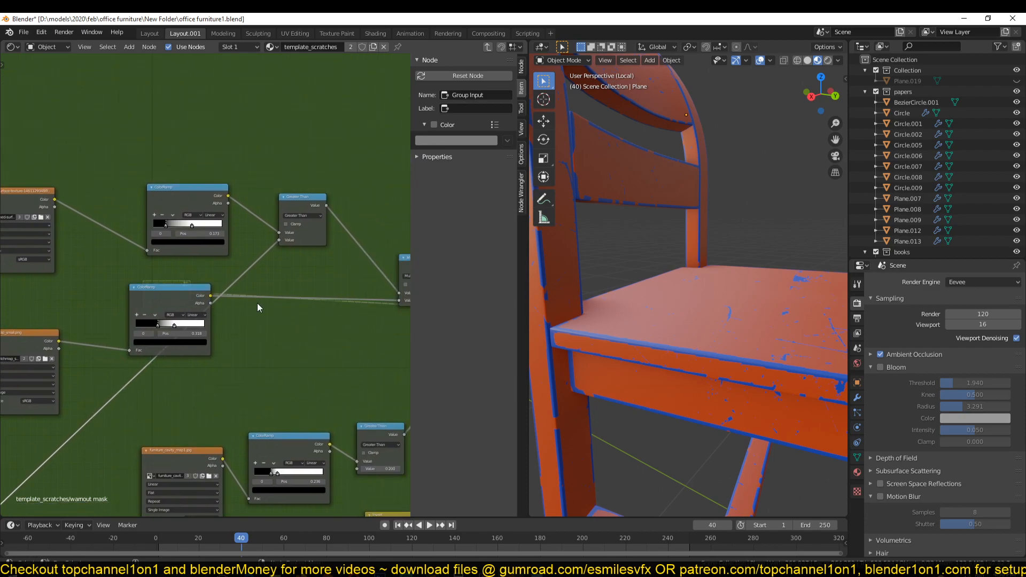
pyautogui.moveTo(336, 239); pyautogui.dragTo(484, 112, button='middle')
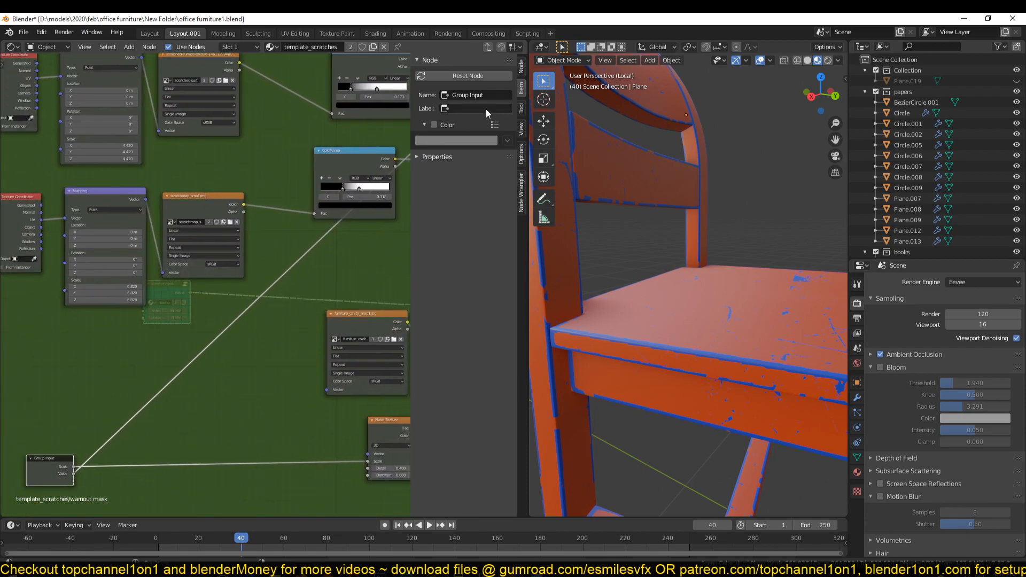
pyautogui.write('settings')
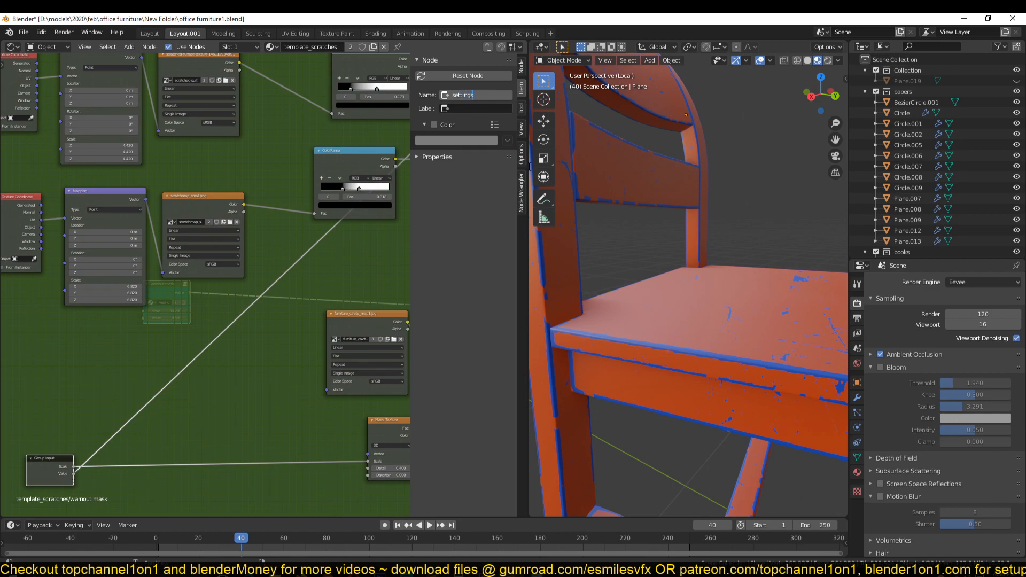
pyautogui.press('Return')
pyautogui.press('Tab')
pyautogui.scroll(5, 230, 338)
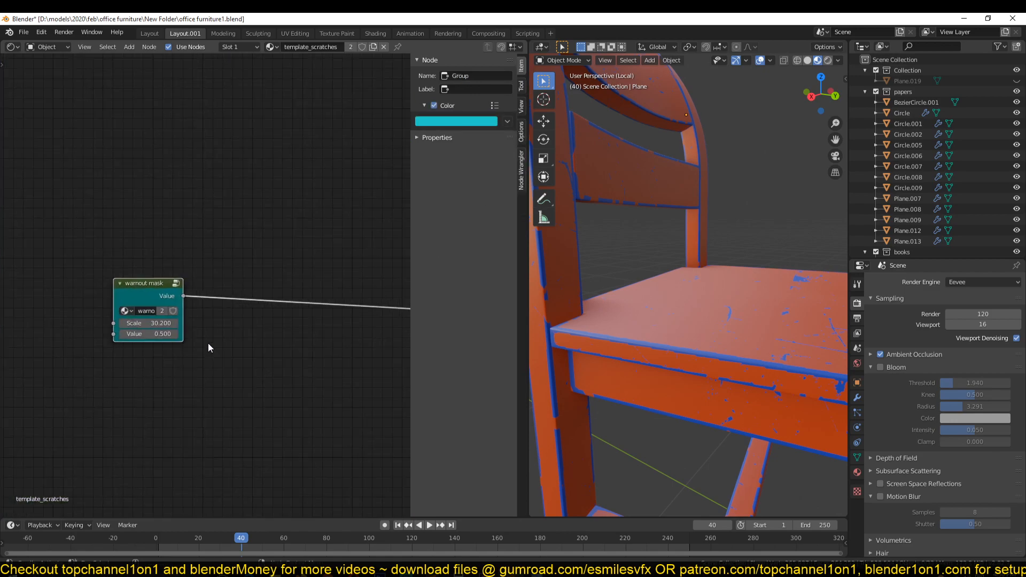
pyautogui.hotkey('ctrl', 's')
# Reopen the warnout mask group and rename the upper Greater Than node as noise mask.
pyautogui.moveTo(160, 351); pyautogui.dragTo(225, 328, button='middle')
pyautogui.scroll(3, 225, 328)
pyautogui.click(177, 291)
pyautogui.press('Tab')
pyautogui.scroll(-6, 284, 291)
pyautogui.scroll(5, 291, 279)
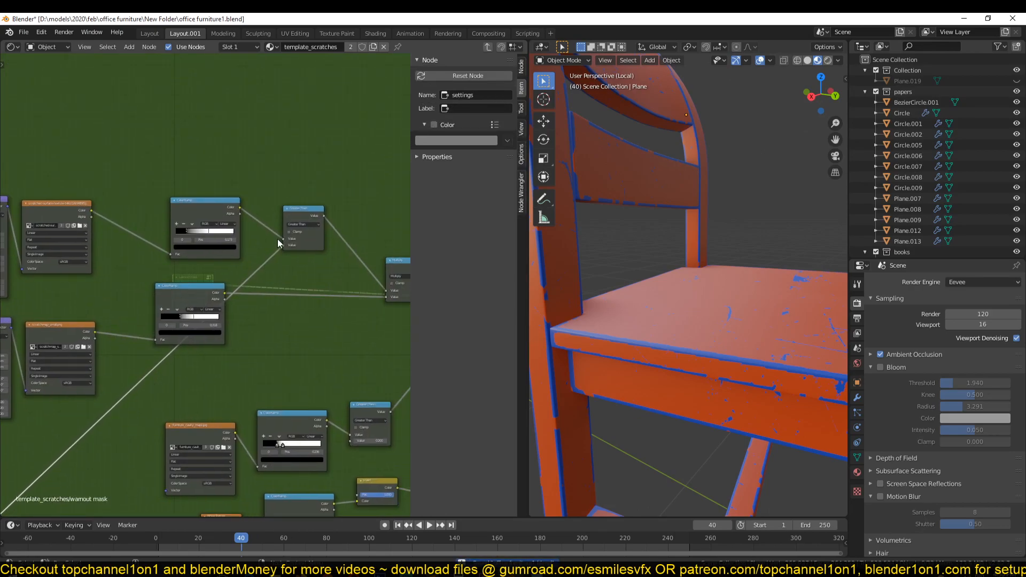
pyautogui.click(255, 290)
pyautogui.click(483, 92)
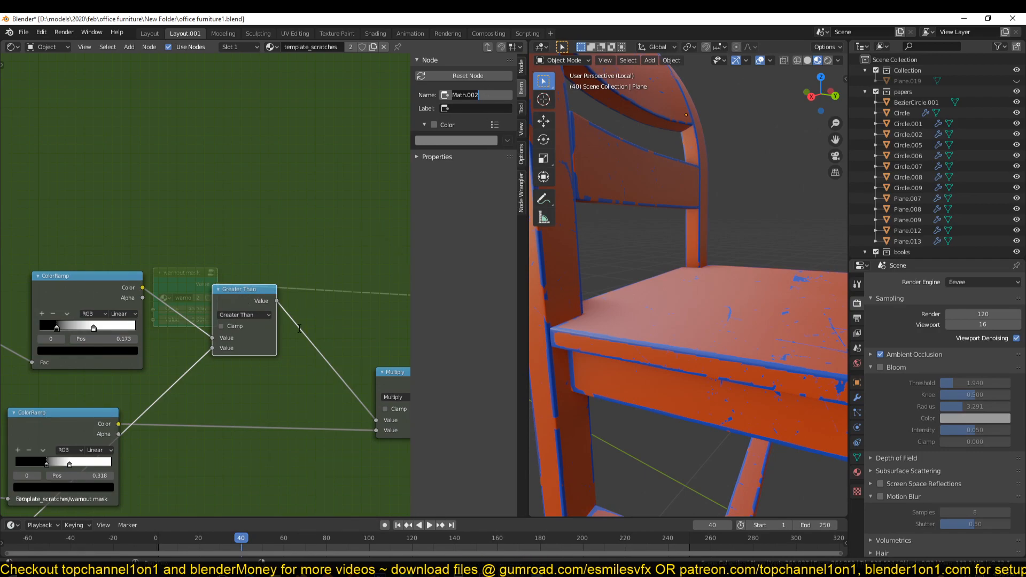
pyautogui.press('BackSpace')
pyautogui.write('mask')
pyautogui.hotkey('ctrl', 'a')
pyautogui.write('noise ma')
pyautogui.press('Return')
# Leave the warnout mask group and save the file.
pyautogui.scroll(-3, 267, 298)
pyautogui.press('Tab')
pyautogui.scroll(5, 207, 361)
pyautogui.hotkey('ctrl', 's')
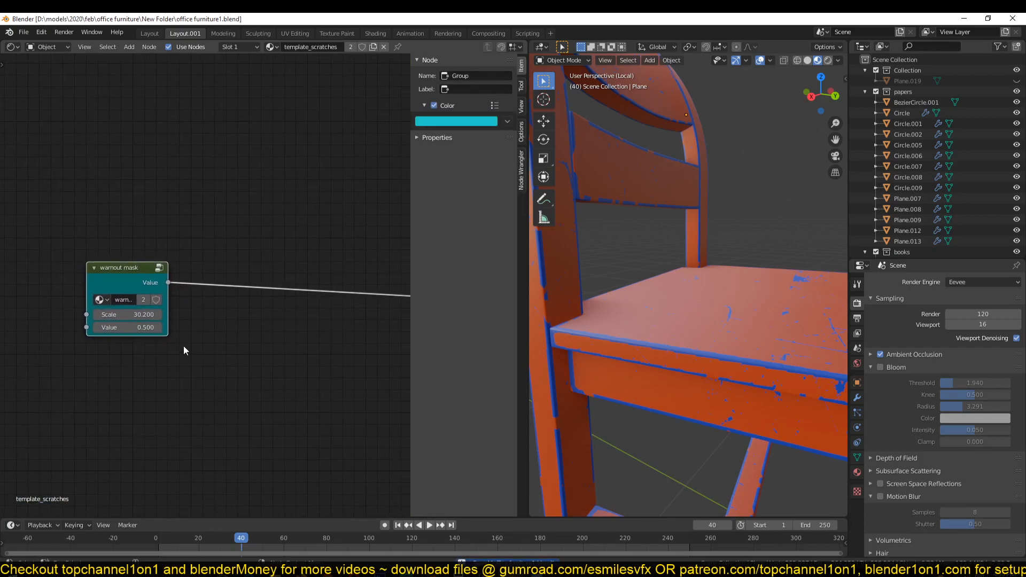
# Set the warnout mask node's Scale to 31.1 and its Value to 0.56.
pyautogui.click(444, 137)
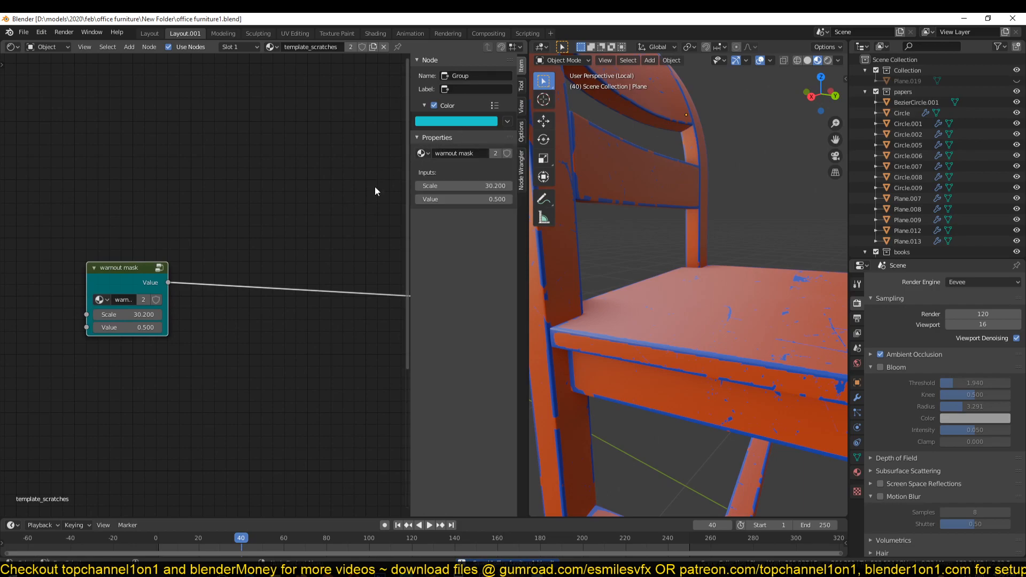
pyautogui.scroll(1, 189, 283)
pyautogui.scroll(1, 216, 256)
pyautogui.click(50, 279)
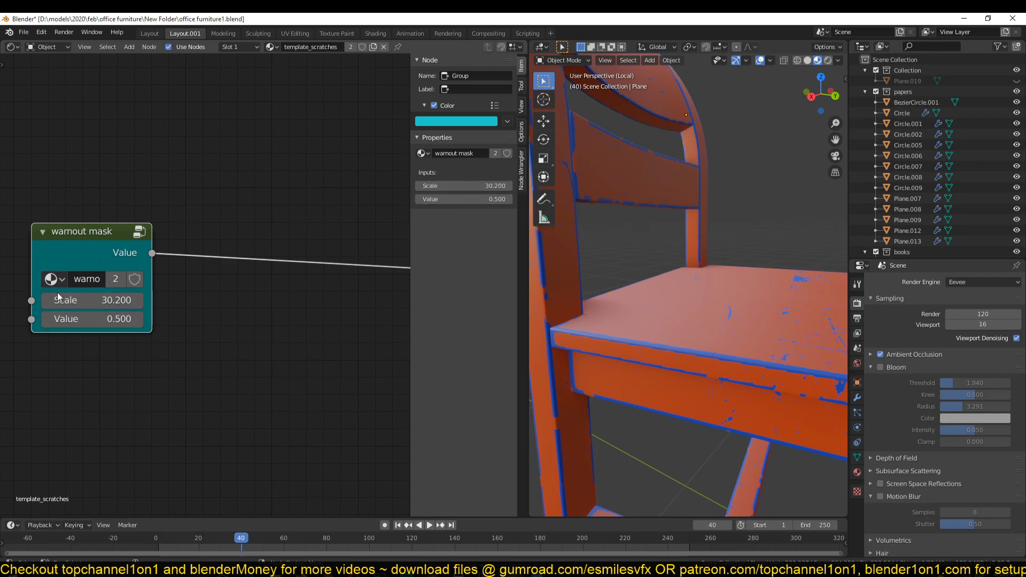
pyautogui.moveTo(186, 326); pyautogui.dragTo(219, 352, button='middle')
pyautogui.moveTo(127, 327)
pyautogui.mouseDown()
pyautogui.moveTo(138, 328)
pyautogui.moveTo(119, 346)
pyautogui.moveTo(132, 345)
pyautogui.mouseUp()
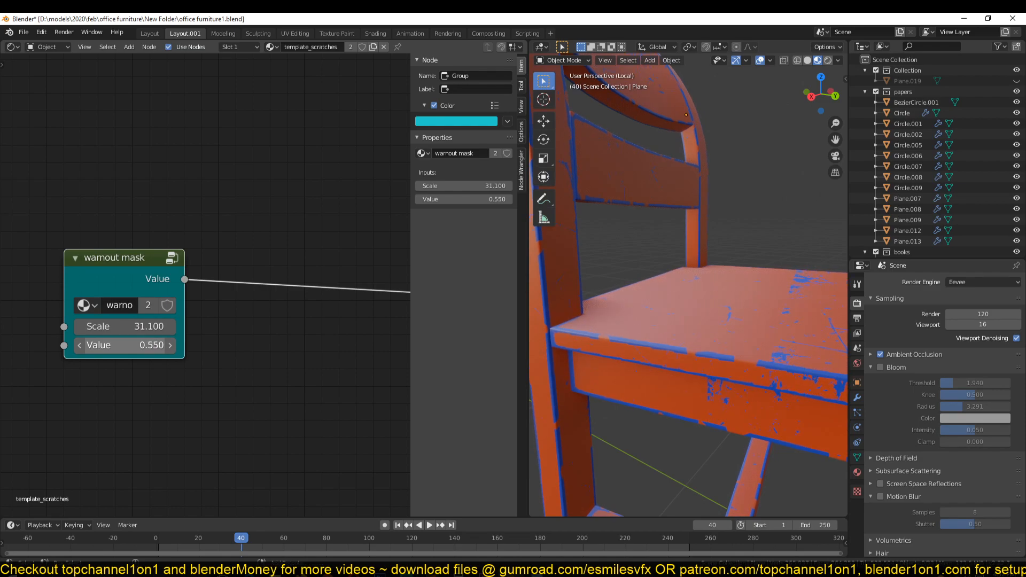
# Examine the wear on the chair from several angles with the mask's Value at 0.49 and at 0.56.
pyautogui.scroll(-5, 595, 280)
pyautogui.moveTo(594, 280); pyautogui.dragTo(615, 268, button='middle')
pyautogui.scroll(6, 560, 315)
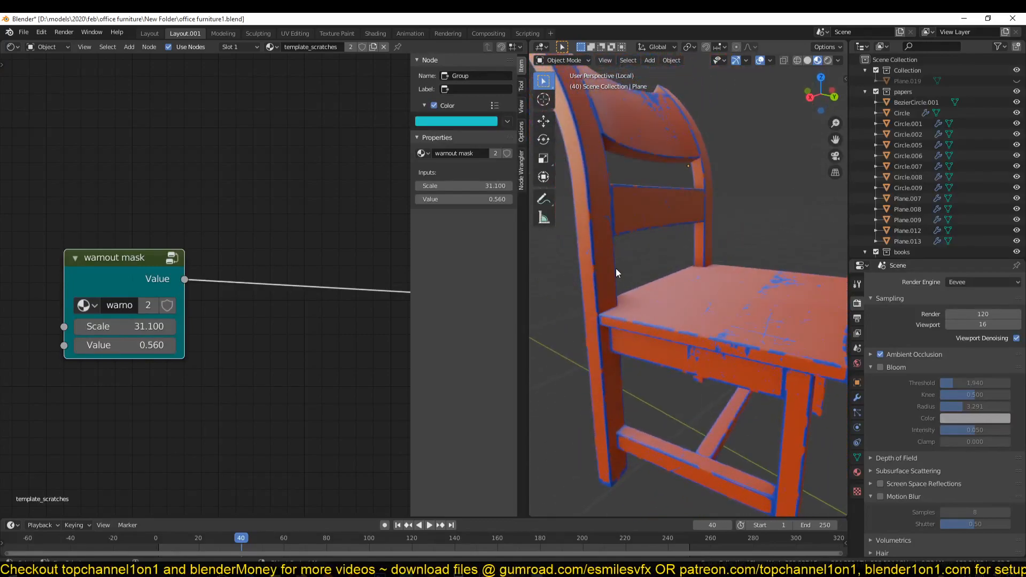
pyautogui.scroll(-4, 617, 273)
pyautogui.scroll(4, 618, 294)
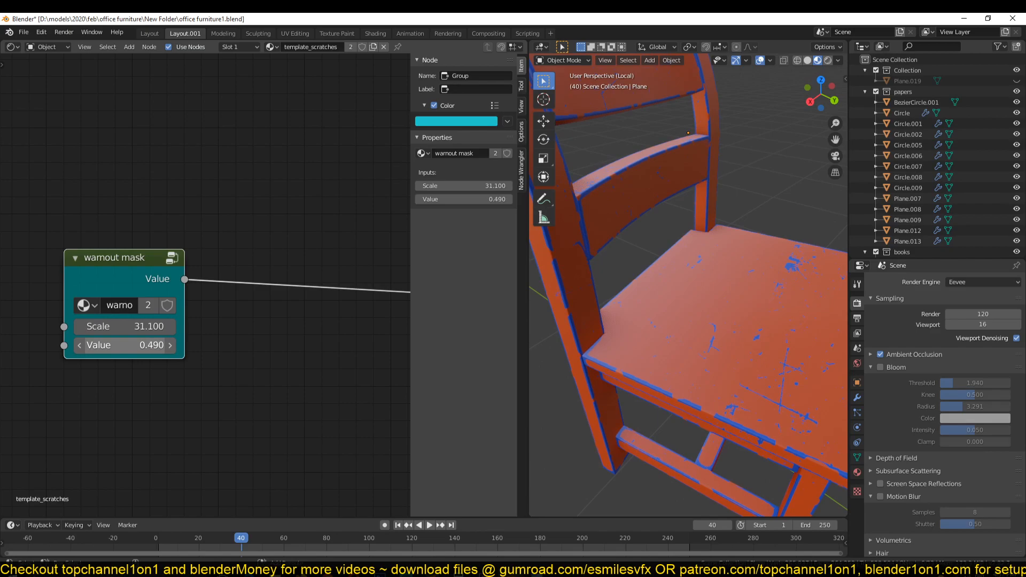
pyautogui.scroll(-5, 589, 195)
pyautogui.moveTo(589, 194); pyautogui.dragTo(663, 243, button='middle')
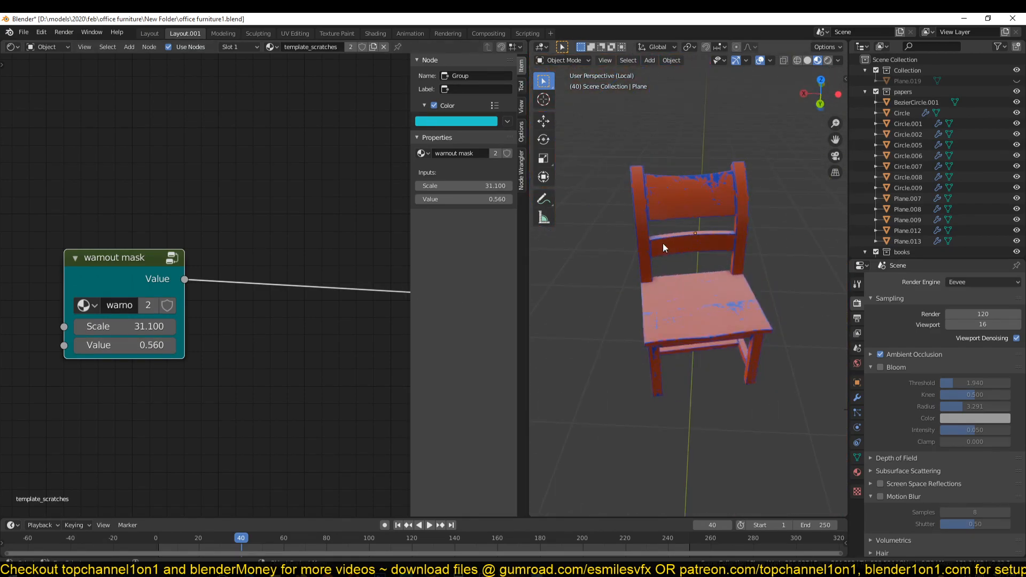
pyautogui.scroll(4, 662, 242)
pyautogui.moveTo(602, 121); pyautogui.dragTo(595, 120, button='middle')
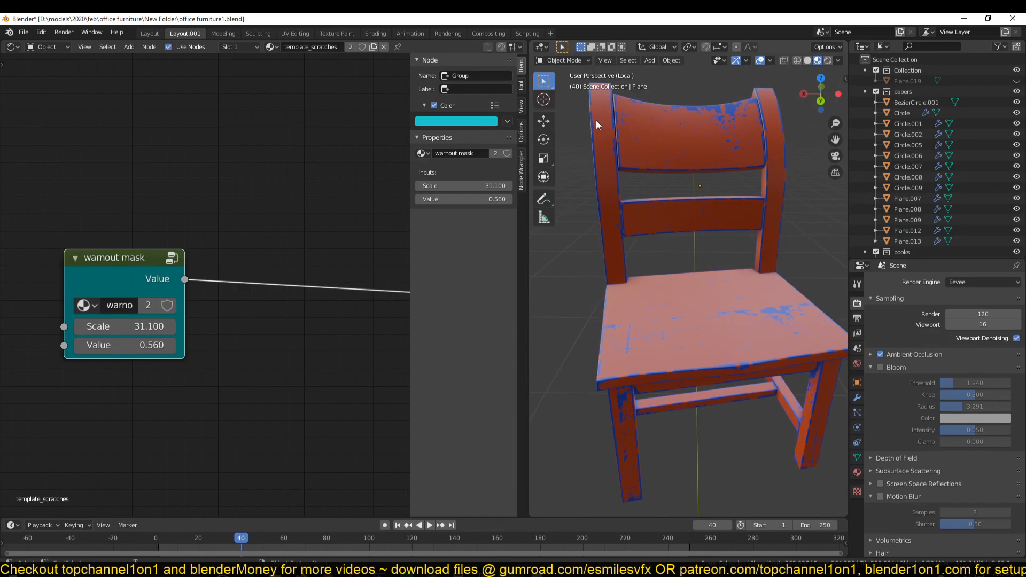
# Return from local view to the full scene, select the table and save the file.
pyautogui.press('KP_Divide')
pyautogui.scroll(-3, 707, 188)
pyautogui.moveTo(708, 188); pyautogui.dragTo(659, 221, button='middle')
pyautogui.scroll(4, 659, 221)
pyautogui.scroll(-5, 659, 222)
pyautogui.click(701, 252)
pyautogui.moveTo(701, 252); pyautogui.dragTo(617, 260, button='middle')
pyautogui.hotkey('ctrl', 's')
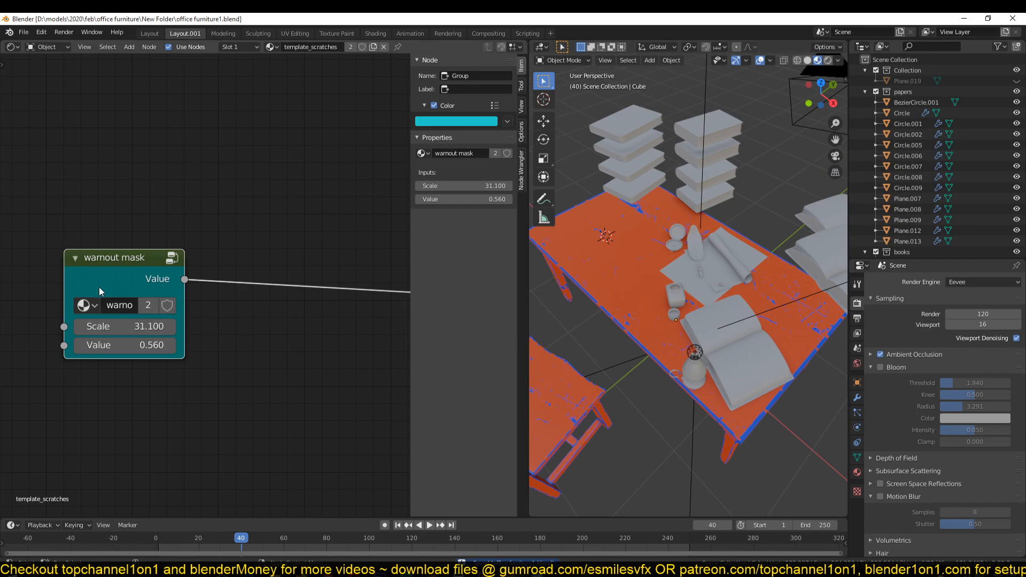
# Look inside the warnout mask group and return to the material's main node tree.
pyautogui.press('Tab')
pyautogui.scroll(-2, 299, 321)
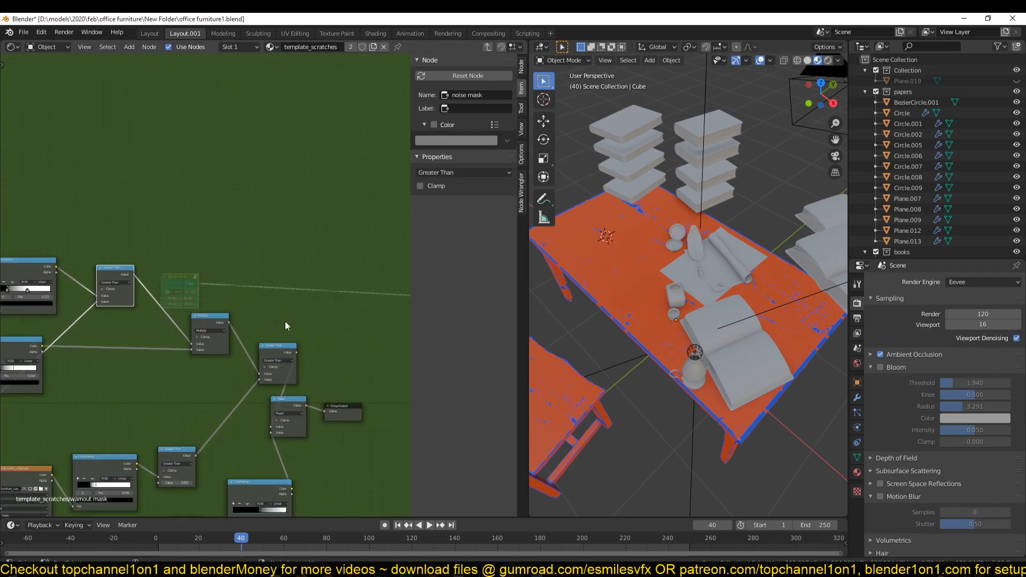
pyautogui.press('Tab')
pyautogui.scroll(4, 136, 301)
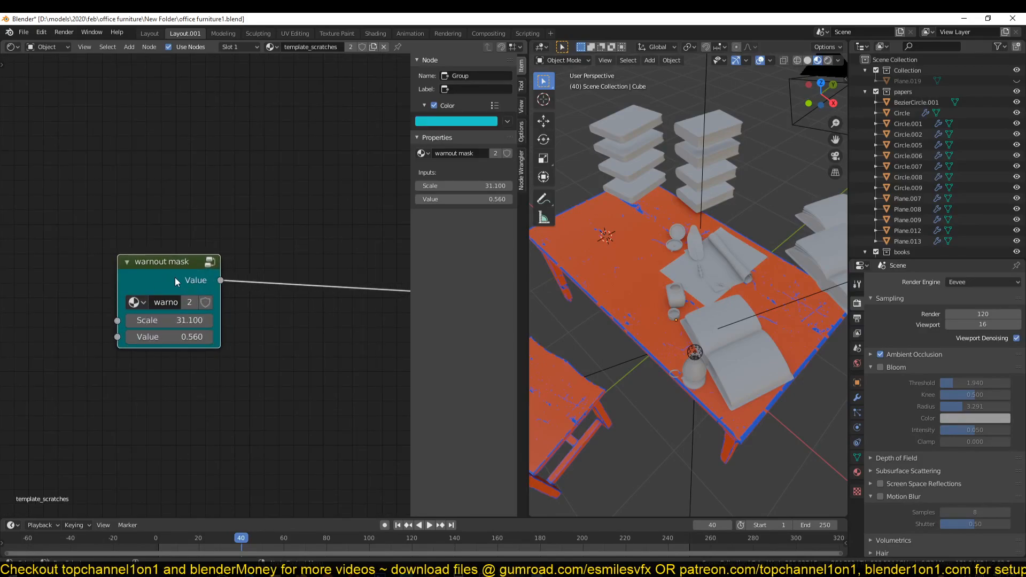
pyautogui.moveTo(212, 283); pyautogui.dragTo(185, 284, button='middle')
pyautogui.scroll(-3, 195, 295)
pyautogui.press('Tab')
pyautogui.press('Tab')
# Examine the scratches and edge wear on the table's top, edges and leg up close.
pyautogui.scroll(3, 784, 320)
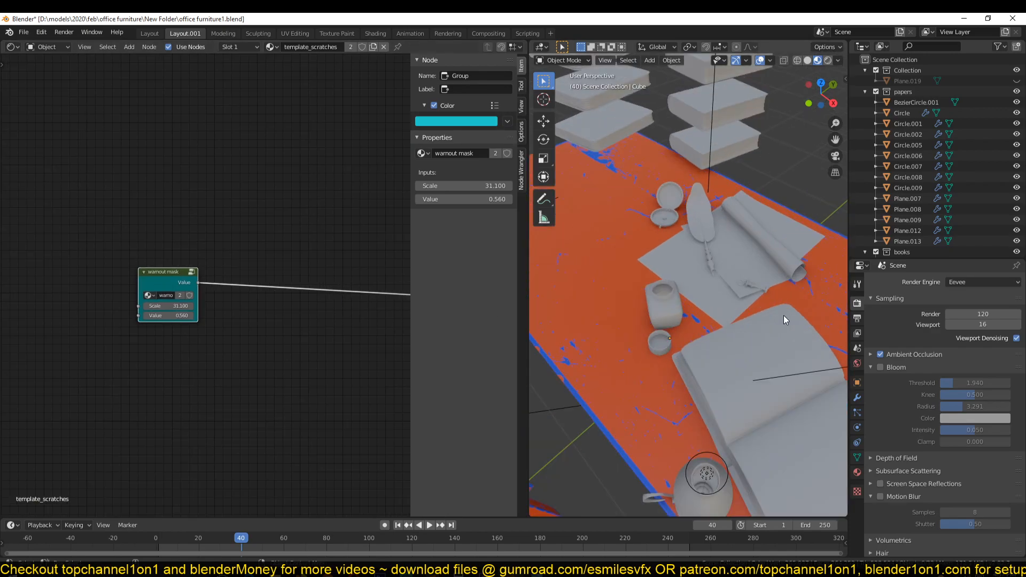
pyautogui.moveTo(783, 315); pyautogui.dragTo(765, 297, button='middle')
pyautogui.moveTo(318, 306); pyautogui.dragTo(216, 286, button='middle')
pyautogui.scroll(5, 665, 334)
pyautogui.keyDown('shift'); pyautogui.moveTo(663, 269); pyautogui.dragTo(659, 301, button='middle'); pyautogui.keyUp('shift')
pyautogui.scroll(2, 660, 301)
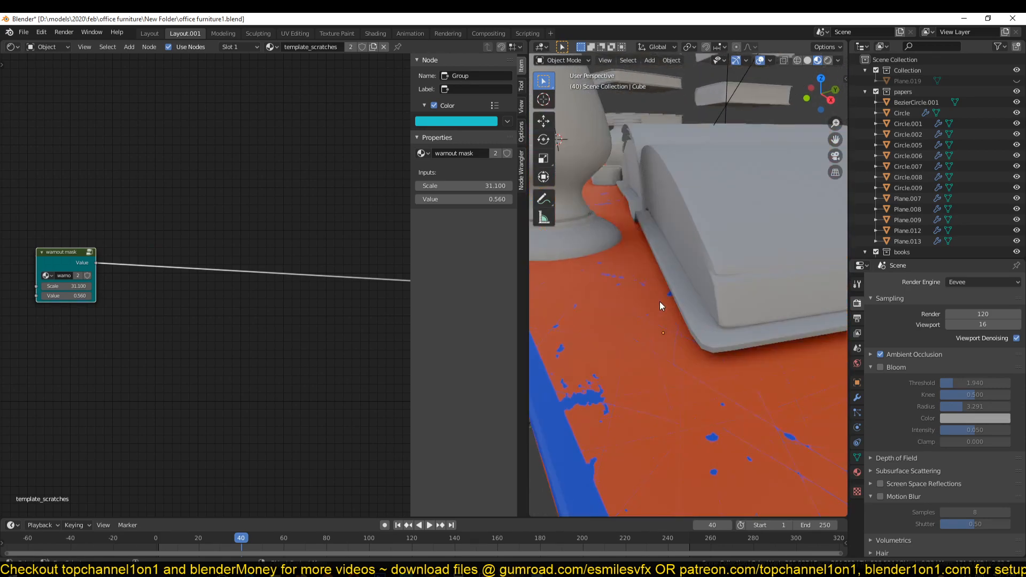
pyautogui.moveTo(662, 360); pyautogui.dragTo(706, 253, button='middle')
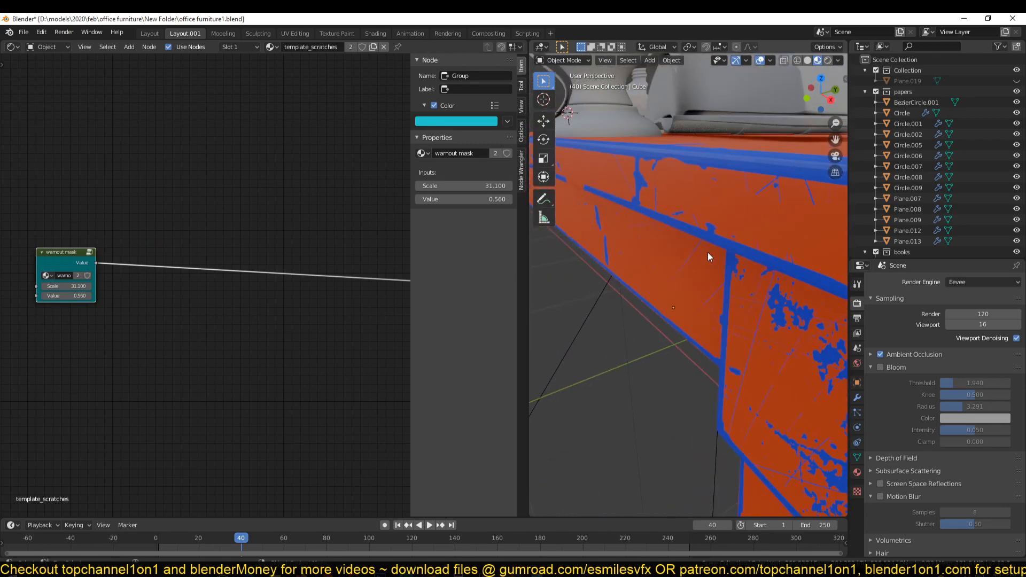
pyautogui.keyDown('shift'); pyautogui.moveTo(723, 184); pyautogui.dragTo(714, 206, button='middle'); pyautogui.keyUp('shift')
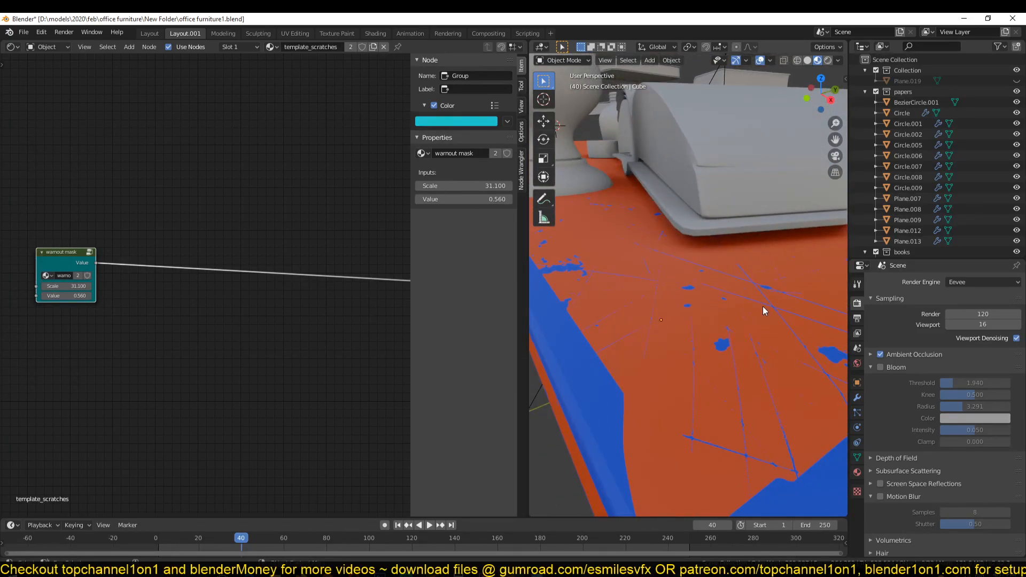
pyautogui.scroll(-5, 655, 287)
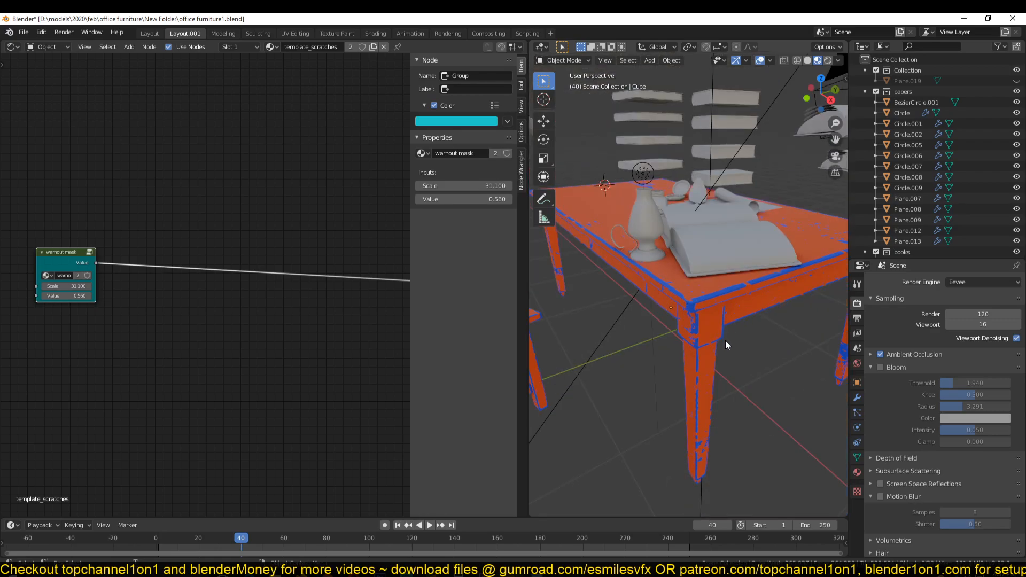
# Move the warnout mask node close to the Mix node and disconnect the Mix Color from the Principled BSDF's Base Color.
pyautogui.scroll(2, 318, 323)
pyautogui.moveTo(319, 322); pyautogui.dragTo(242, 352, button='middle')
pyautogui.scroll(-6, 326, 354)
pyautogui.moveTo(326, 354); pyautogui.dragTo(214, 359, button='middle')
pyautogui.scroll(-4, 270, 358)
pyautogui.moveTo(10, 292); pyautogui.dragTo(226, 367)
pyautogui.scroll(9, 321, 330)
pyautogui.moveTo(359, 385); pyautogui.dragTo(188, 336, button='middle')
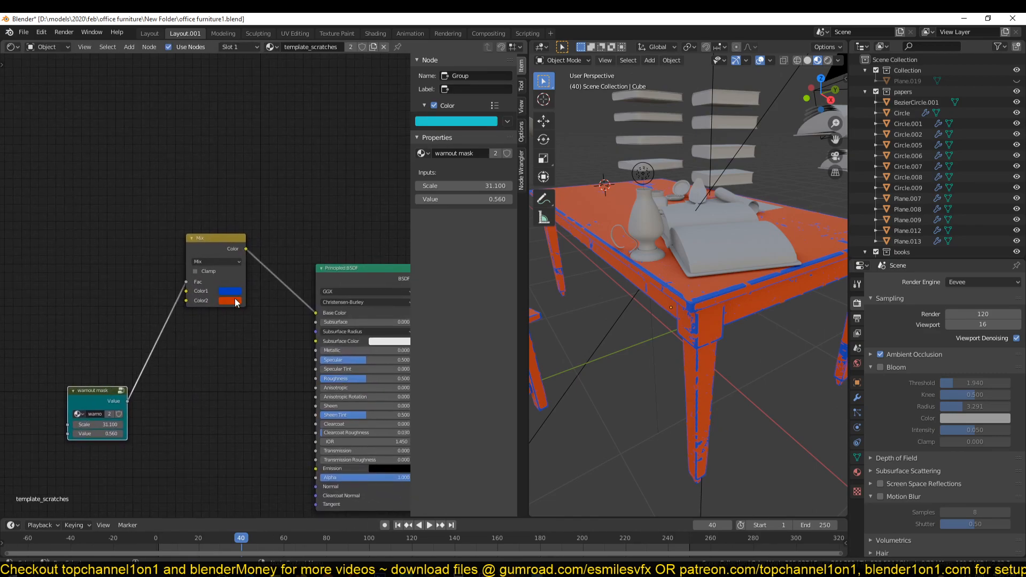
pyautogui.moveTo(315, 313); pyautogui.dragTo(360, 297)
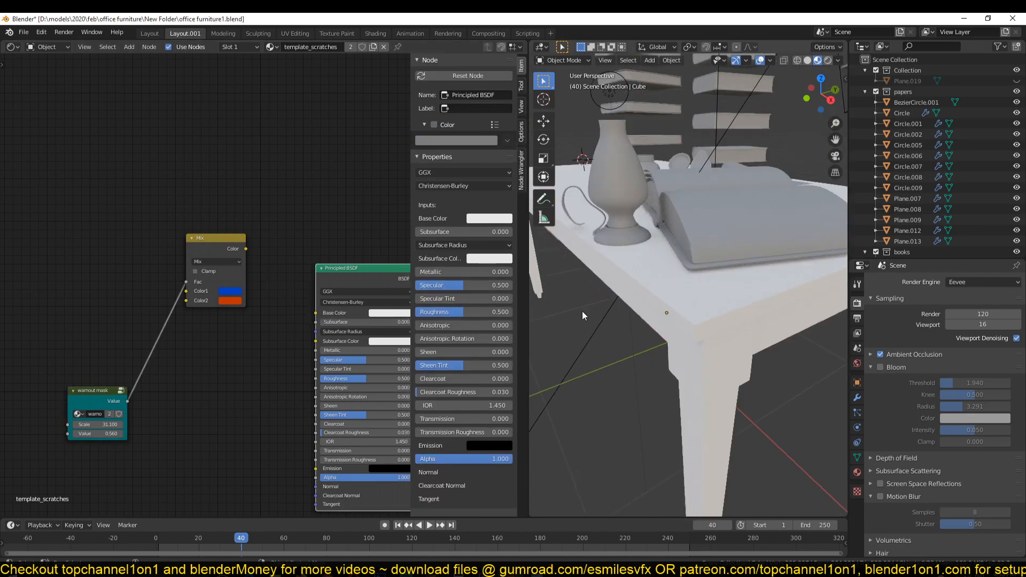
# Add a Bump node, feeding the warnout mask's Value into its Height and its Normal output into the Principled BSDF's Normal.
pyautogui.moveTo(251, 393); pyautogui.dragTo(233, 322, button='middle')
pyautogui.scroll(2, 234, 322)
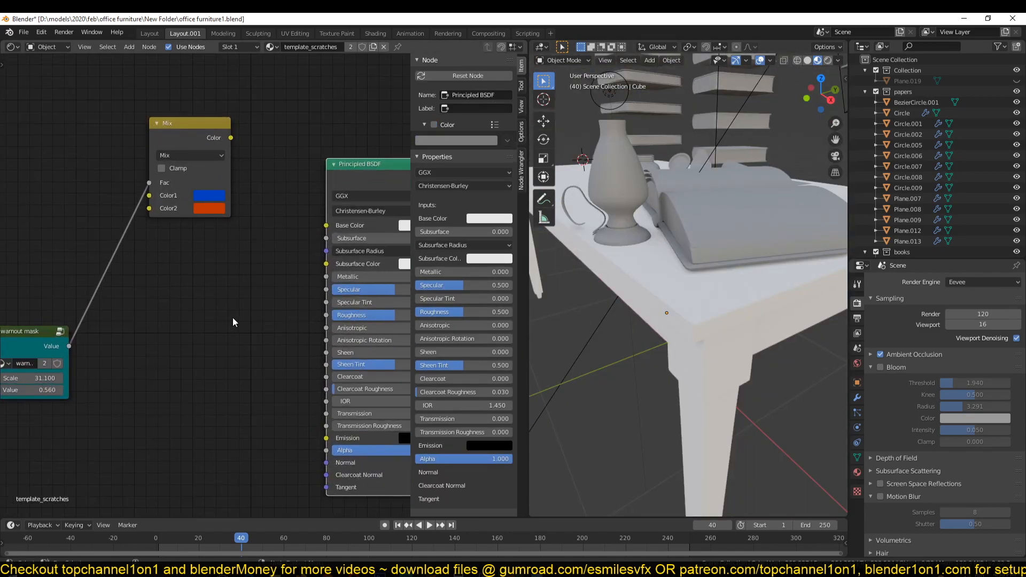
pyautogui.scroll(-1, 234, 322)
pyautogui.click(38, 329)
pyautogui.hotkey('shift', 'a')
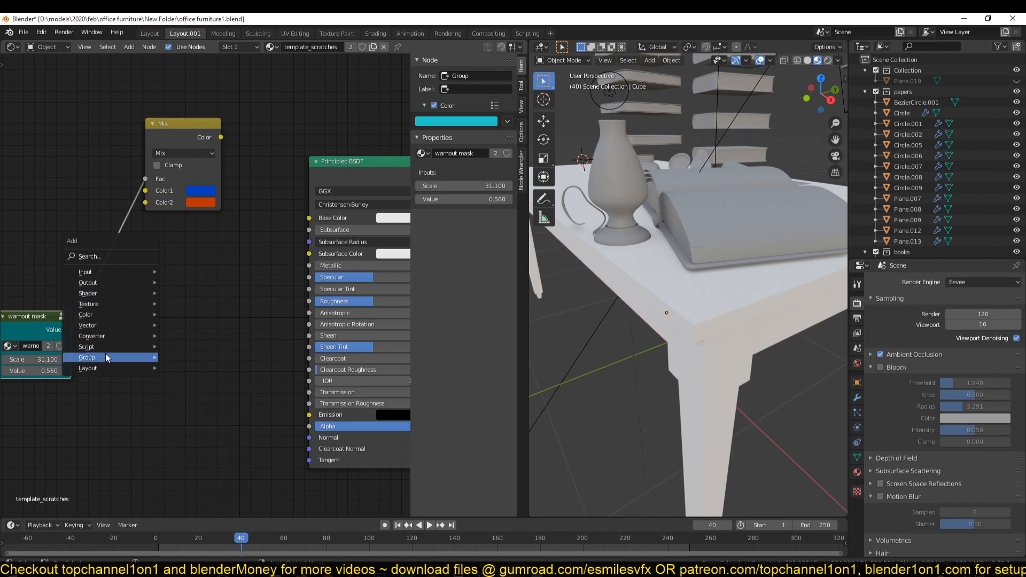
pyautogui.moveTo(116, 341)
pyautogui.moveTo(135, 324)
pyautogui.click(184, 325)
pyautogui.click(214, 376)
pyautogui.moveTo(71, 330); pyautogui.dragTo(177, 414)
pyautogui.moveTo(254, 363); pyautogui.dragTo(308, 438)
# Select the chair beside the table and turn off Ambient Occlusion in the Eevee render settings.
pyautogui.scroll(4, 672, 314)
pyautogui.scroll(-7, 673, 314)
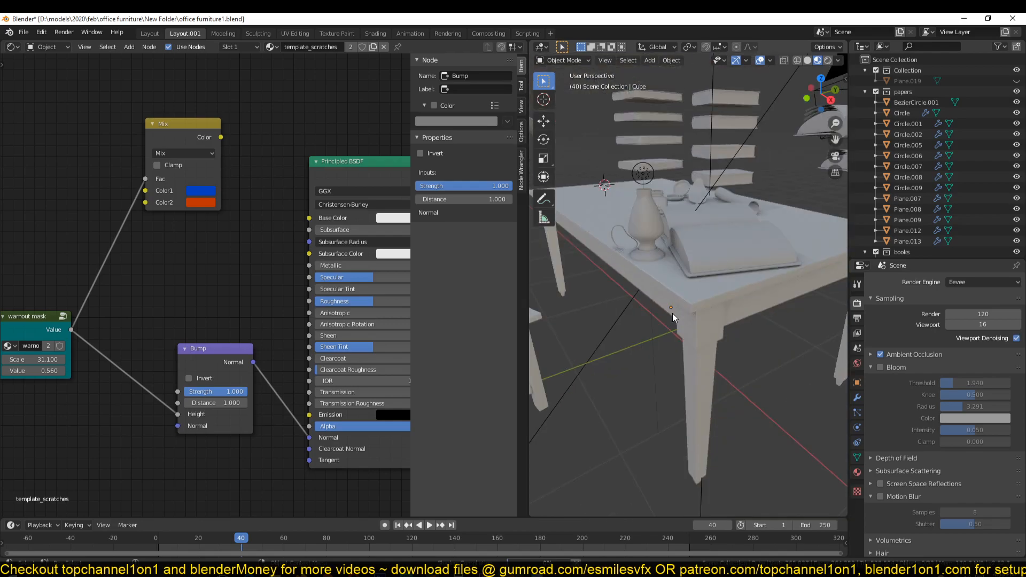
pyautogui.moveTo(673, 314); pyautogui.dragTo(756, 325, button='middle')
pyautogui.click(648, 372)
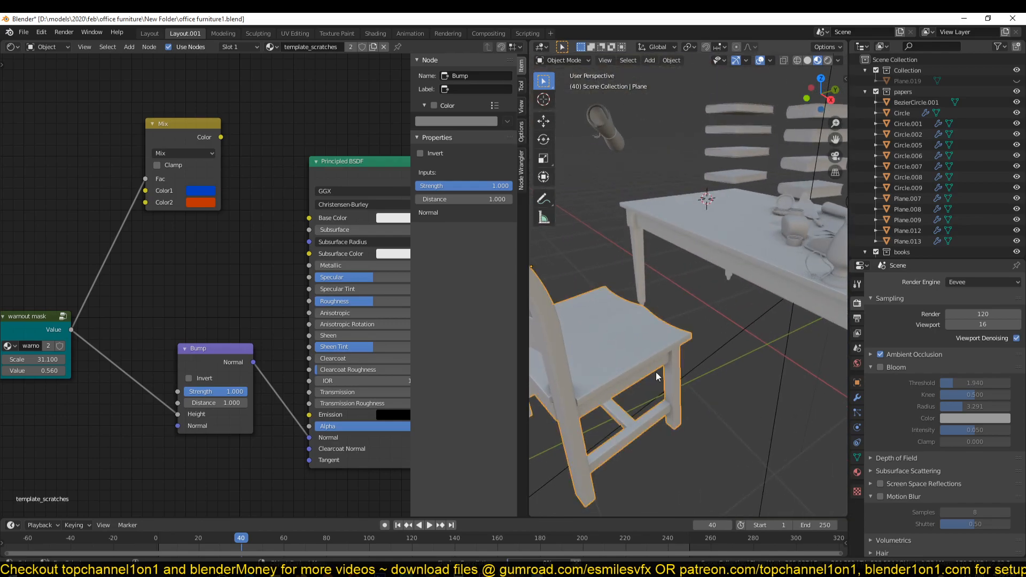
pyautogui.click(880, 354)
# Isolate the chair in local view and save the file.
pyautogui.moveTo(672, 360)
pyautogui.mouseDown(button='middle')
pyautogui.moveTo(620, 351)
pyautogui.moveTo(713, 338)
pyautogui.mouseUp(button='middle')
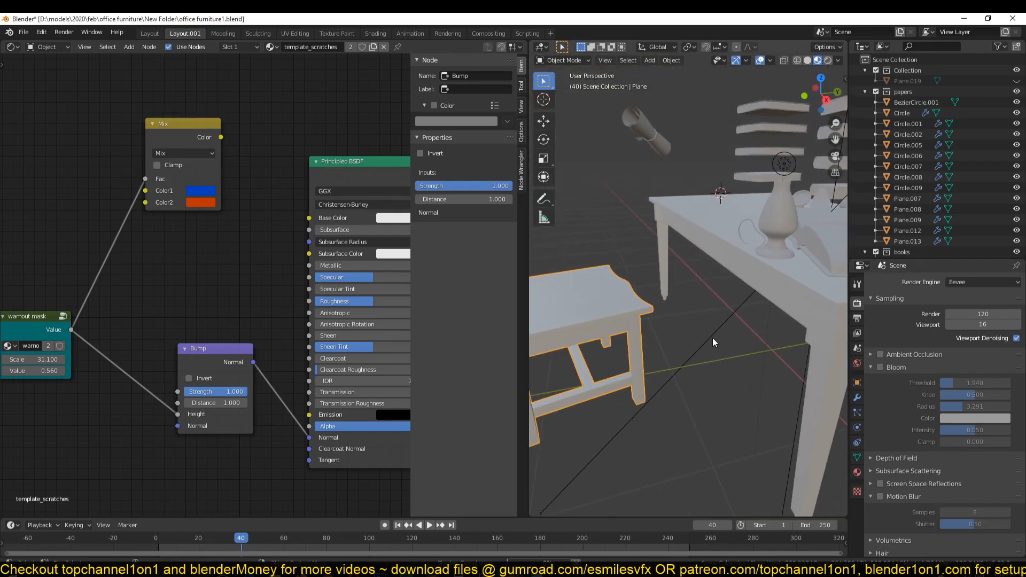
pyautogui.press('KP_Divide')
pyautogui.hotkey('ctrl', 's')
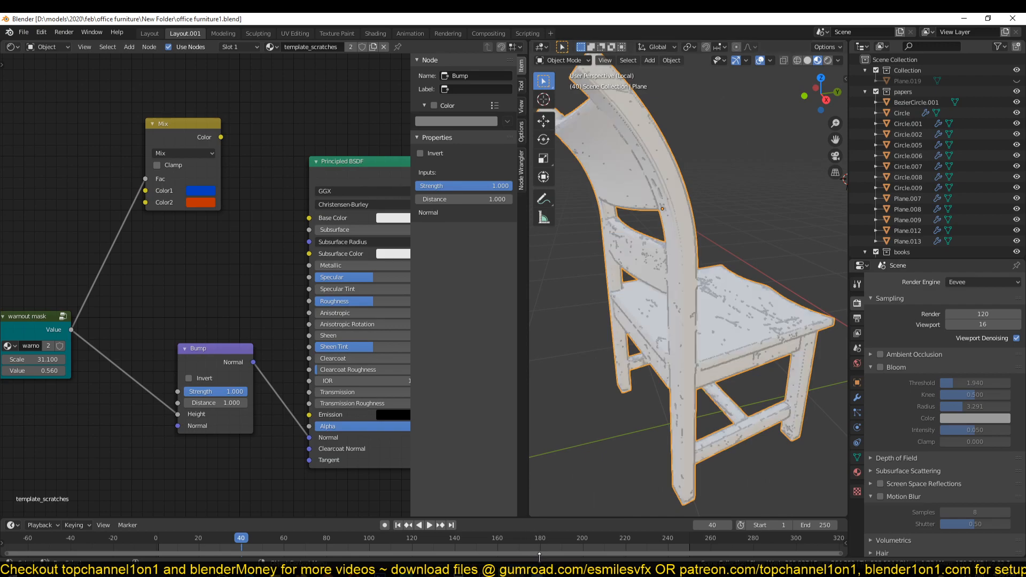
# Examine the bumped scratches on the top end of the chair's backrest post up close.
pyautogui.moveTo(617, 393); pyautogui.dragTo(688, 367, button='middle')
pyautogui.scroll(4, 658, 422)
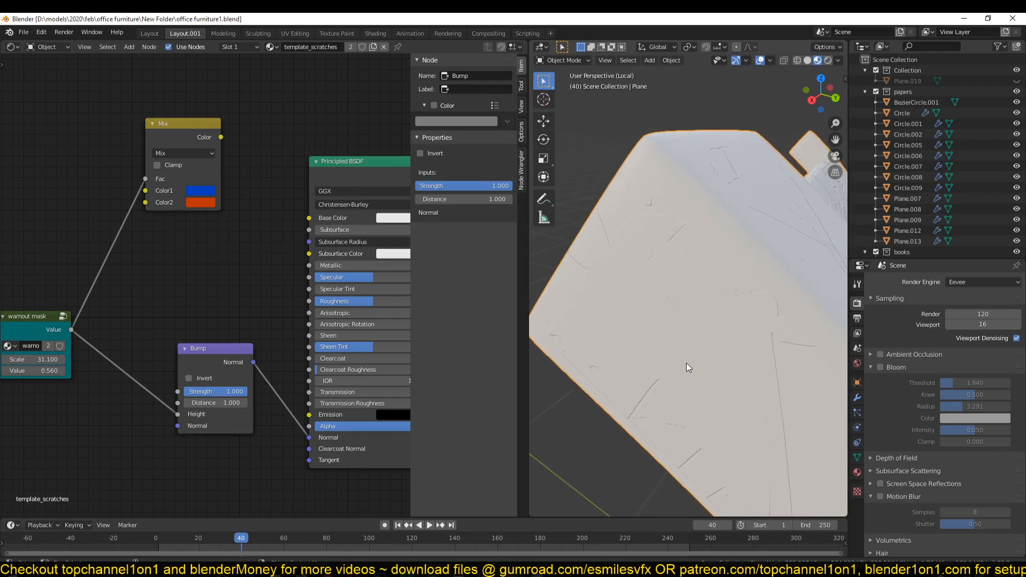
pyautogui.moveTo(717, 198); pyautogui.dragTo(695, 229, button='middle')
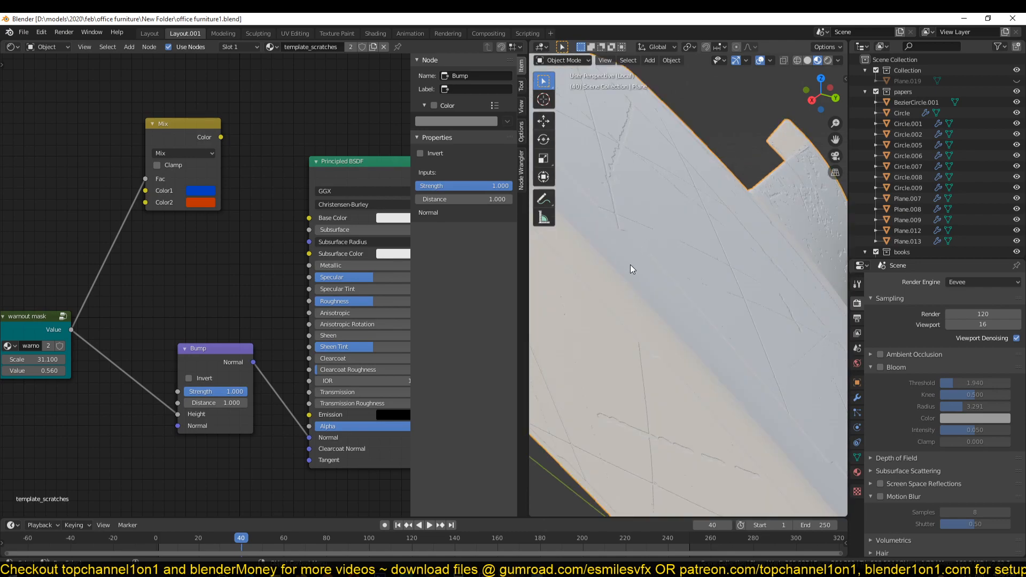
pyautogui.scroll(-3, 668, 319)
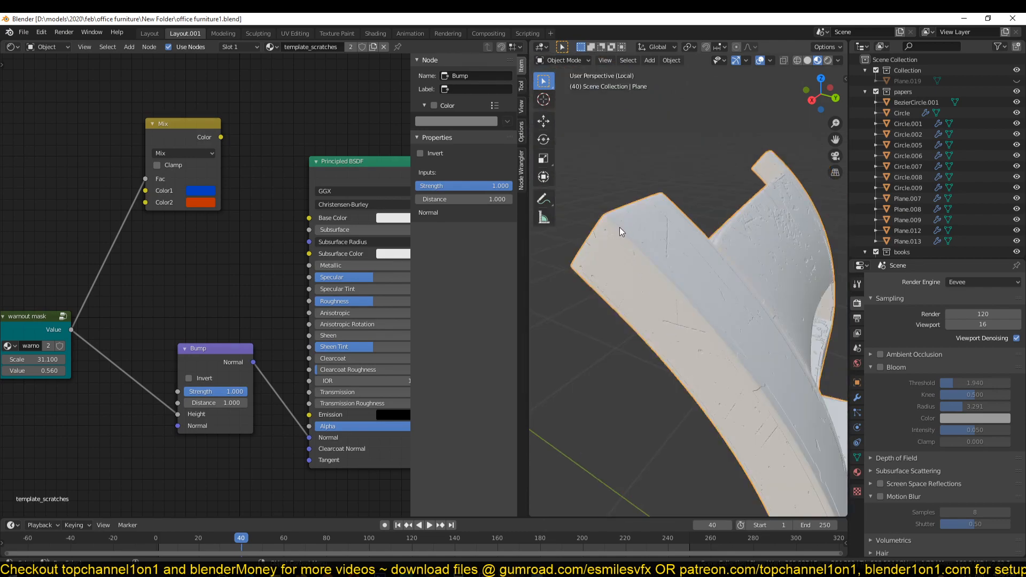
# Move the warnout mask node farther away from the Bump node and open the group for editing.
pyautogui.moveTo(57, 332); pyautogui.dragTo(169, 314, button='middle')
pyautogui.moveTo(156, 312); pyautogui.dragTo(84, 304)
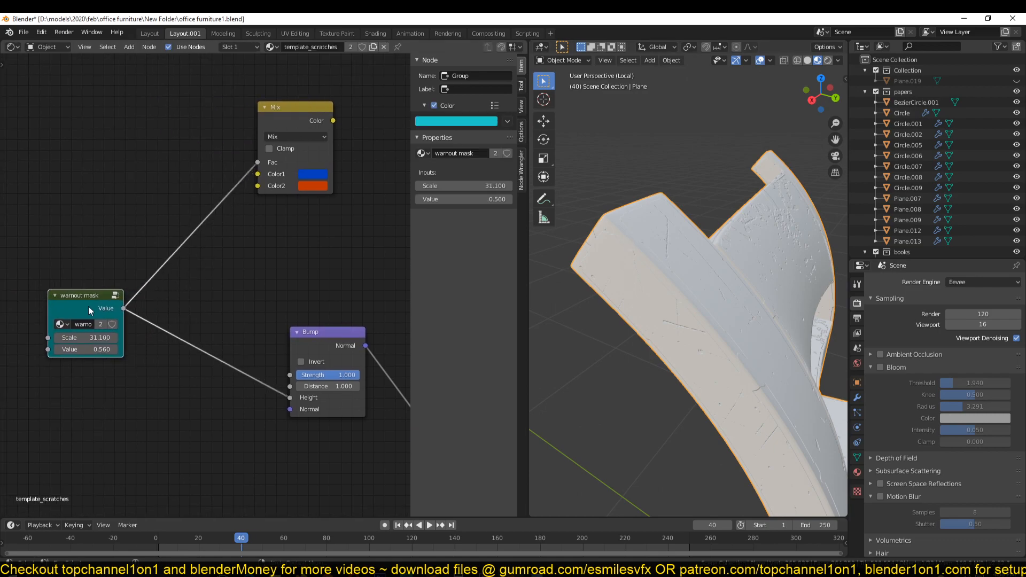
pyautogui.press('Tab')
# Move the Group Output node well away from the Power node inside the warnout mask group.
pyautogui.scroll(-6, 197, 398)
pyautogui.moveTo(200, 439); pyautogui.dragTo(74, 299, button='middle')
pyautogui.scroll(-4, 158, 380)
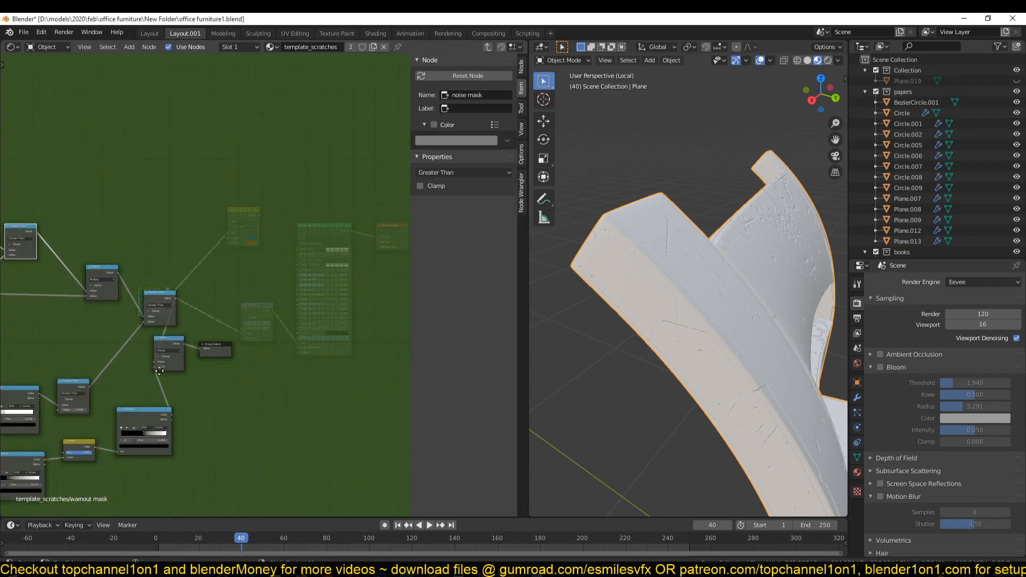
pyautogui.moveTo(191, 375); pyautogui.dragTo(167, 339, button='middle')
pyautogui.scroll(4, 167, 339)
pyautogui.moveTo(203, 296); pyautogui.dragTo(327, 289)
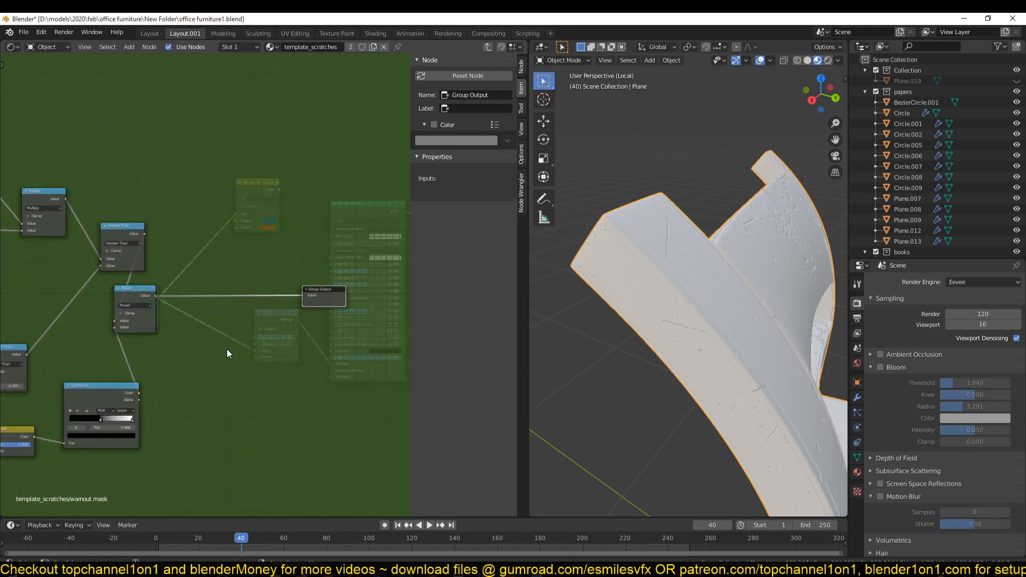
# Reposition the Power node between the Greater Than and Group Output nodes, shift Group Output farther out and save the file.
pyautogui.scroll(2, 226, 348)
pyautogui.click(131, 305)
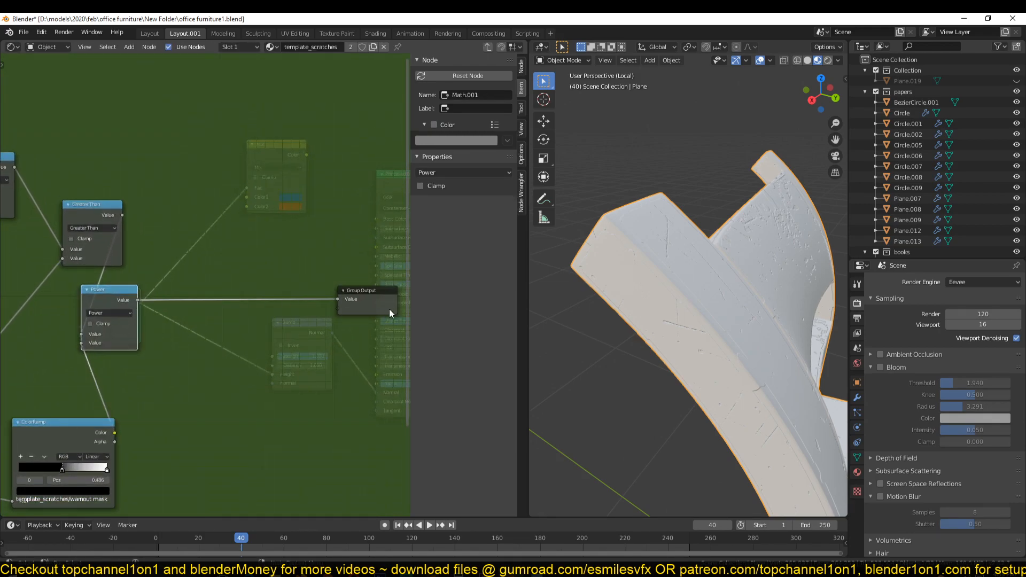
pyautogui.moveTo(112, 321); pyautogui.dragTo(206, 322)
pyautogui.scroll(-1, 206, 322)
pyautogui.hotkey('ctrl', 's')
pyautogui.scroll(2, 235, 392)
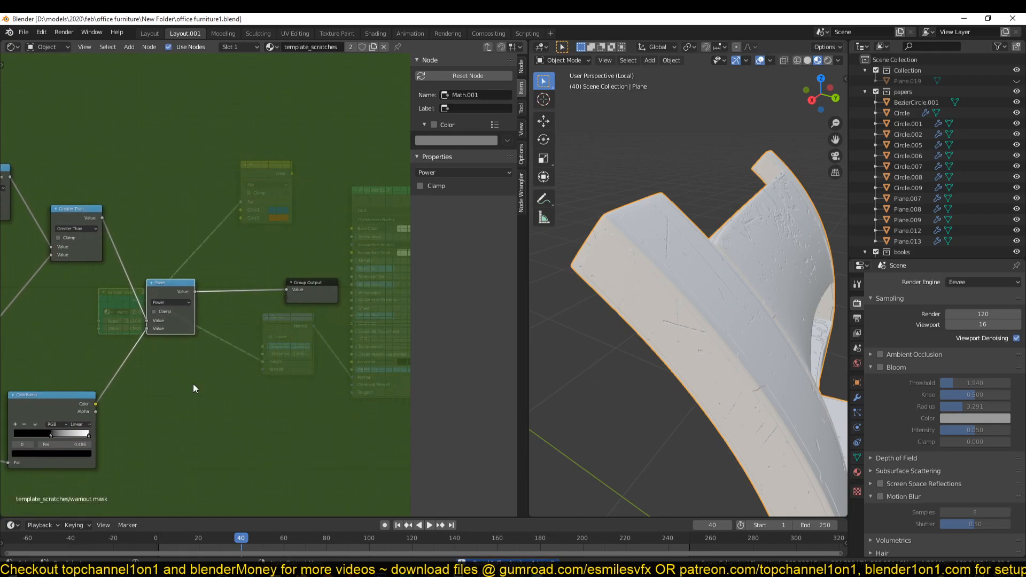
pyautogui.moveTo(322, 289); pyautogui.dragTo(352, 307)
pyautogui.hotkey('ctrl', 's')
# Trace the mask branches from their ColorRamps to the Group Output inside the group, saving the file along the way.
pyautogui.moveTo(186, 373); pyautogui.dragTo(357, 310, button='middle')
pyautogui.scroll(-2, 201, 349)
pyautogui.moveTo(245, 328); pyautogui.dragTo(309, 326, button='middle')
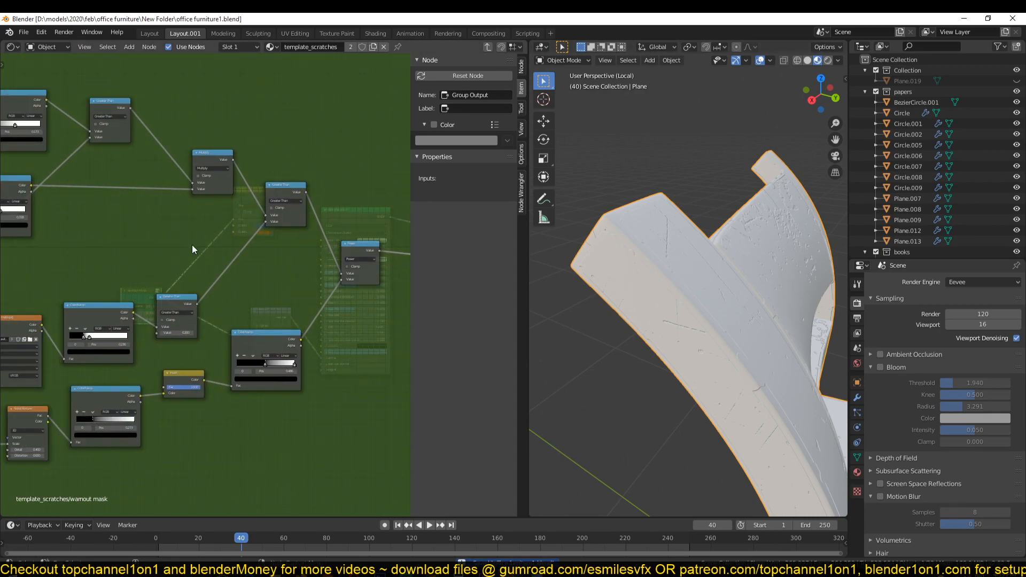
pyautogui.moveTo(192, 246); pyautogui.dragTo(200, 279, button='middle')
pyautogui.click(32, 137)
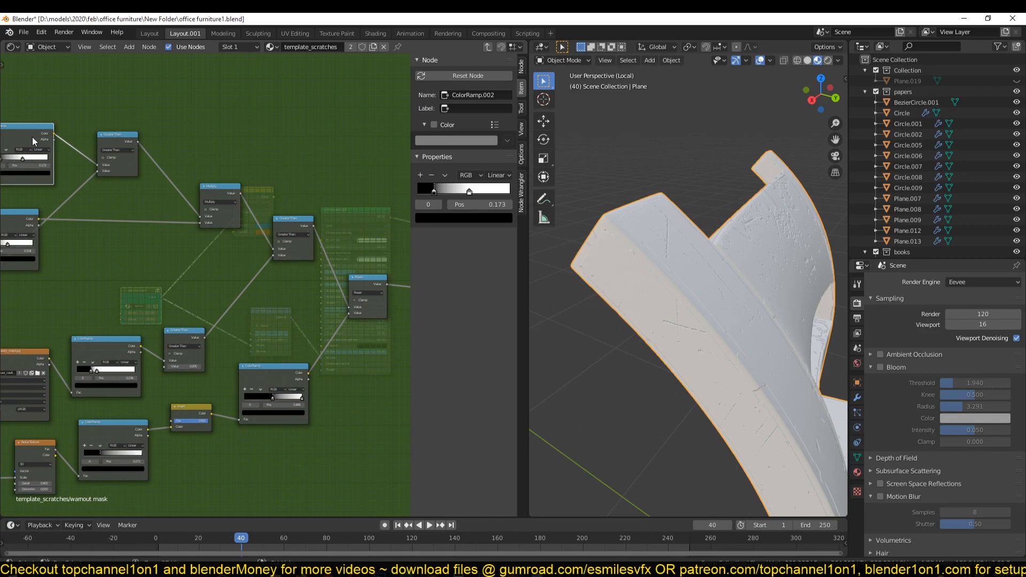
pyautogui.scroll(-3, 137, 248)
pyautogui.moveTo(138, 248); pyautogui.dragTo(144, 264, button='middle')
pyautogui.scroll(-2, 122, 225)
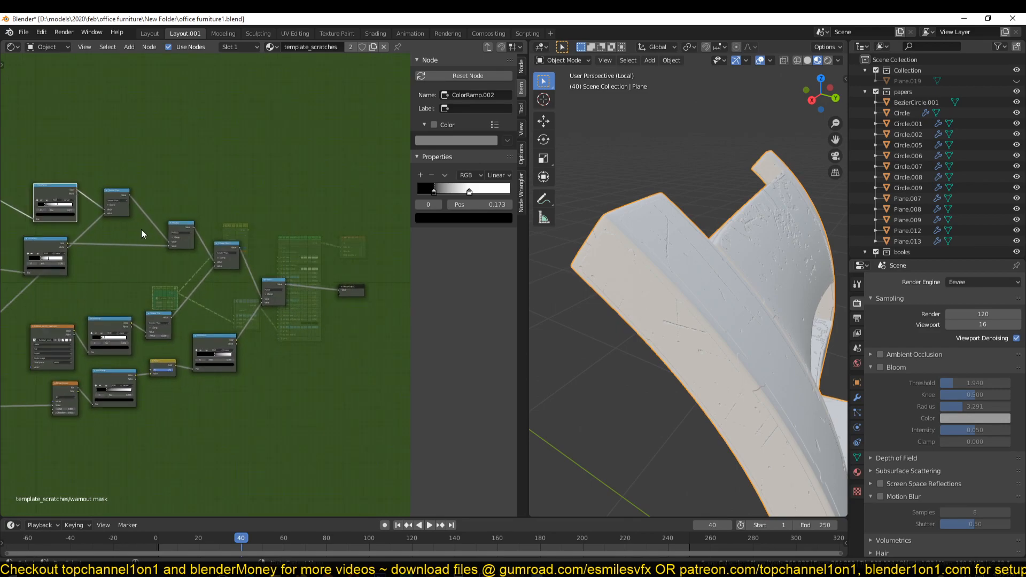
pyautogui.scroll(-3, 222, 261)
pyautogui.moveTo(224, 263); pyautogui.dragTo(176, 282, button='middle')
pyautogui.scroll(2, 239, 294)
pyautogui.hotkey('ctrl', 's')
pyautogui.scroll(1, 176, 286)
# Connect the upper scratch ColorRamp's Color directly to the Group Output's Value and inspect the bump on the chair's backrest.
pyautogui.click(45, 213)
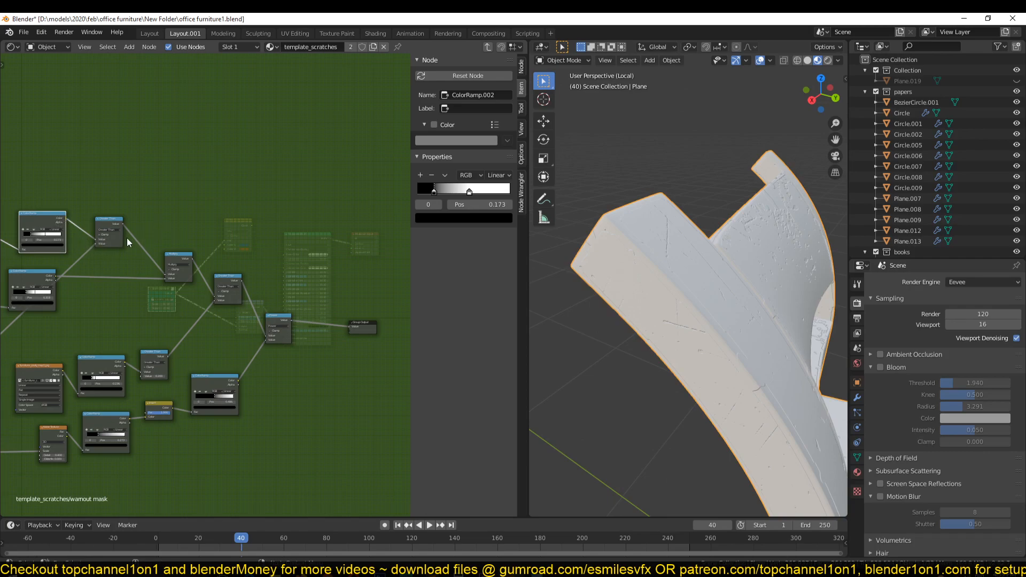
pyautogui.moveTo(63, 218)
pyautogui.mouseDown()
pyautogui.moveTo(94, 239)
pyautogui.moveTo(351, 325)
pyautogui.mouseUp()
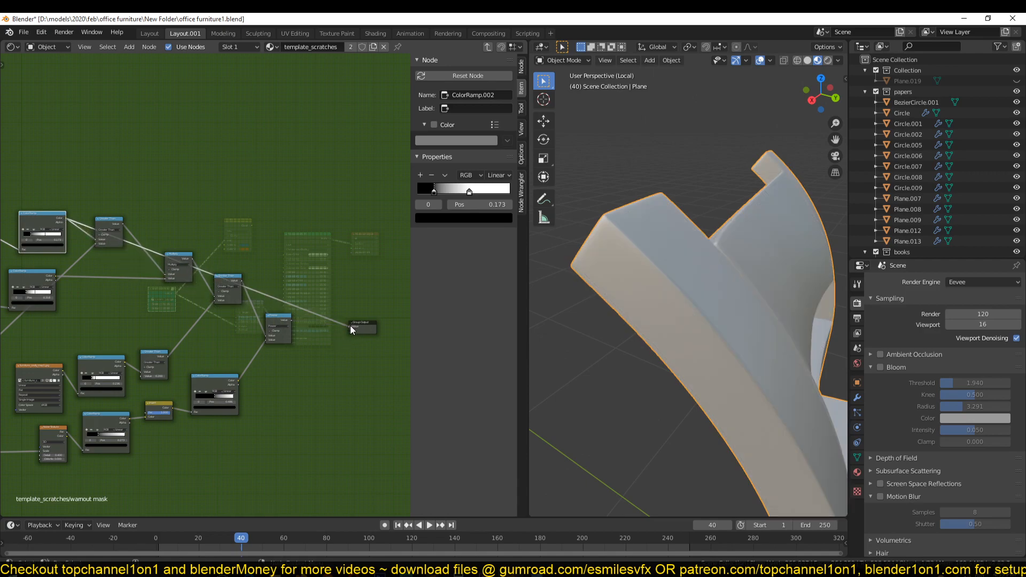
pyautogui.moveTo(685, 310); pyautogui.dragTo(658, 310, button='middle')
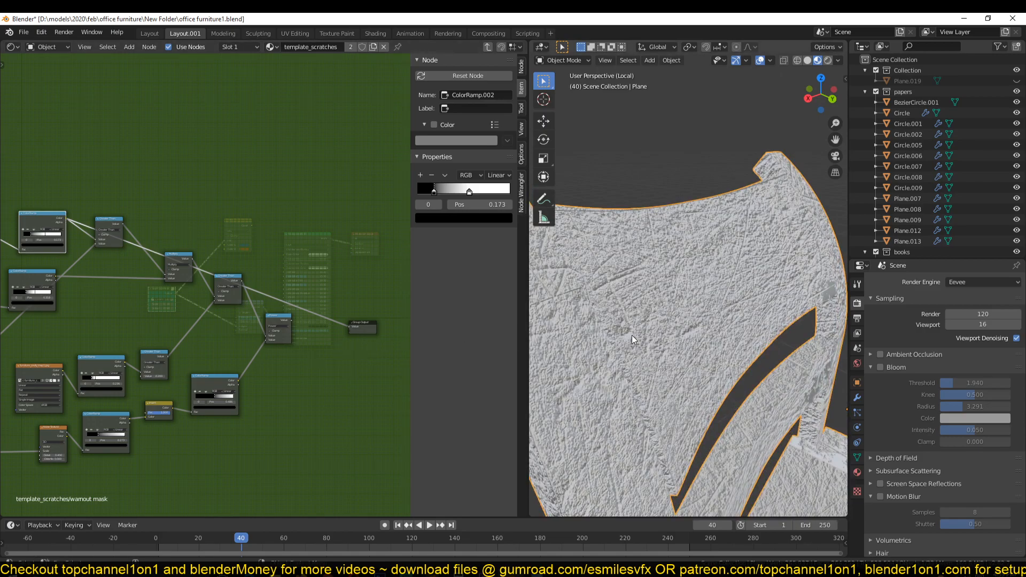
pyautogui.scroll(2, 632, 335)
# Preview the warnout mask node's Value output on the chair from the main node tree and reopen the group.
pyautogui.press('Tab')
pyautogui.scroll(3, 290, 349)
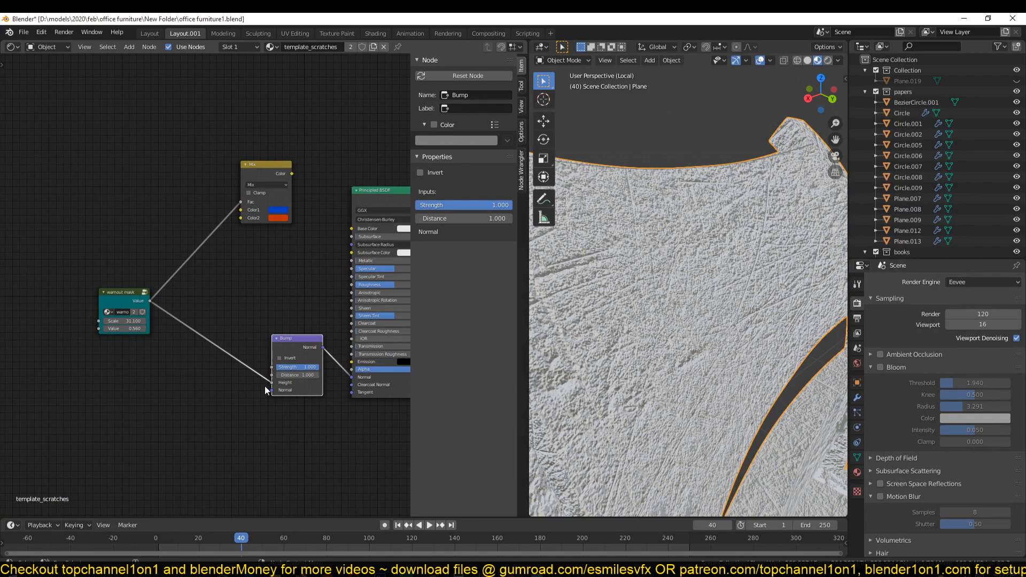
pyautogui.keyDown('ctrl'); pyautogui.keyDown('shift'); pyautogui.click(136, 305); pyautogui.keyUp('shift'); pyautogui.keyUp('ctrl')
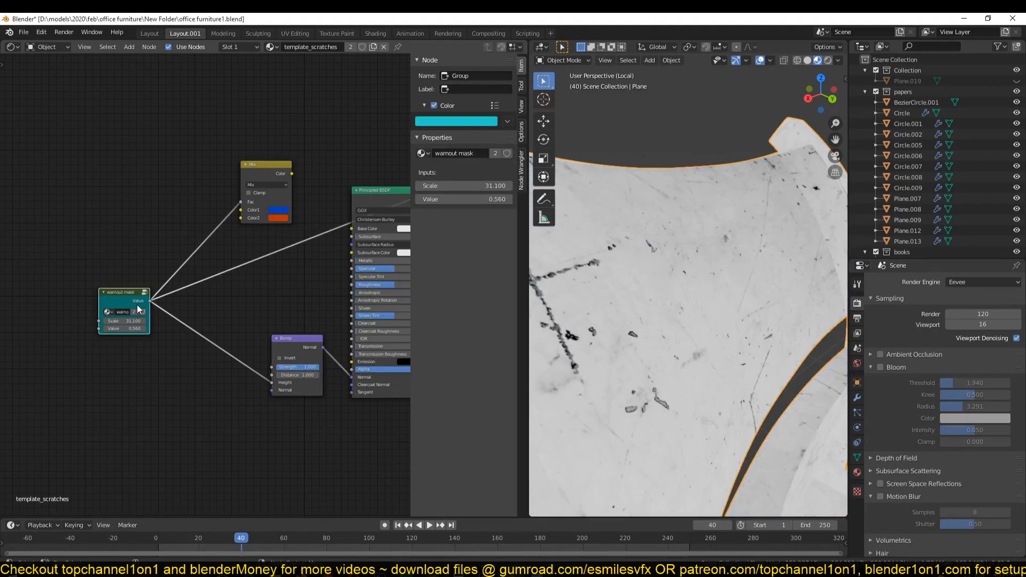
pyautogui.press('Tab')
# Connect the noise mask Greater Than node's Value to the Group Output's first Value socket.
pyautogui.scroll(5, 639, 314)
pyautogui.scroll(-3, 656, 313)
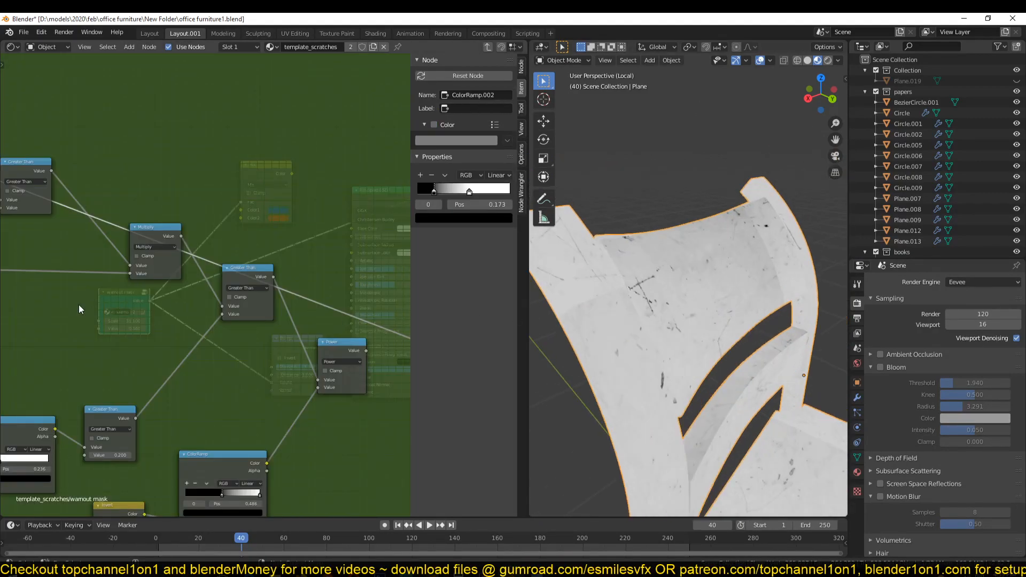
pyautogui.moveTo(109, 288); pyautogui.dragTo(129, 300, button='middle')
pyautogui.click(185, 190)
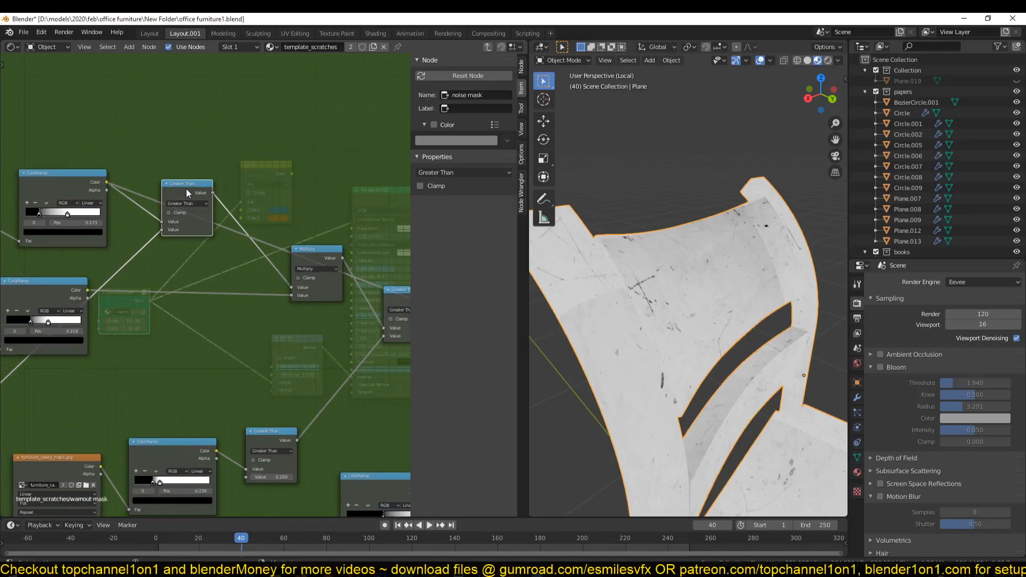
pyautogui.scroll(-3, 249, 212)
pyautogui.moveTo(249, 212); pyautogui.dragTo(104, 202, button='middle')
pyautogui.moveTo(72, 193); pyautogui.dragTo(362, 321)
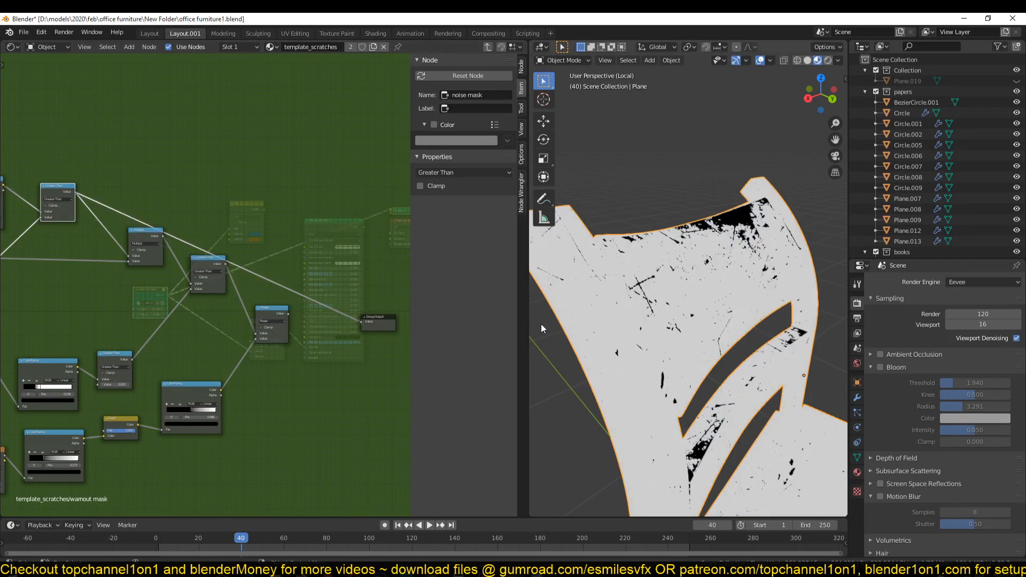
# View the noise mask on the whole chair and expose the Greater Than node's Value as a second group output.
pyautogui.scroll(-3, 541, 323)
pyautogui.moveTo(540, 323); pyautogui.dragTo(819, 303, button='middle')
pyautogui.scroll(1, 261, 323)
pyautogui.moveTo(260, 322); pyautogui.dragTo(251, 313, button='middle')
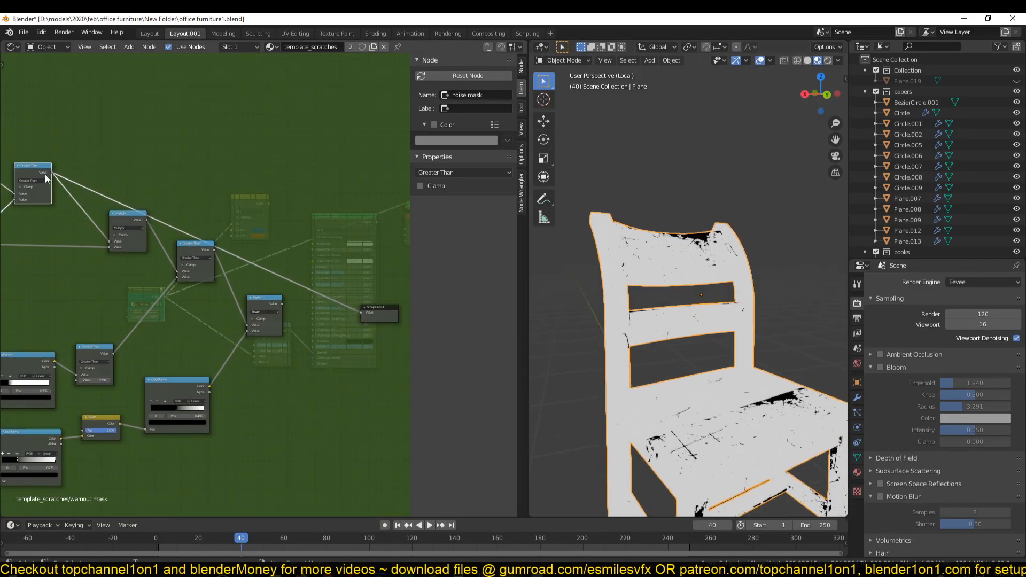
pyautogui.moveTo(52, 172); pyautogui.dragTo(364, 319)
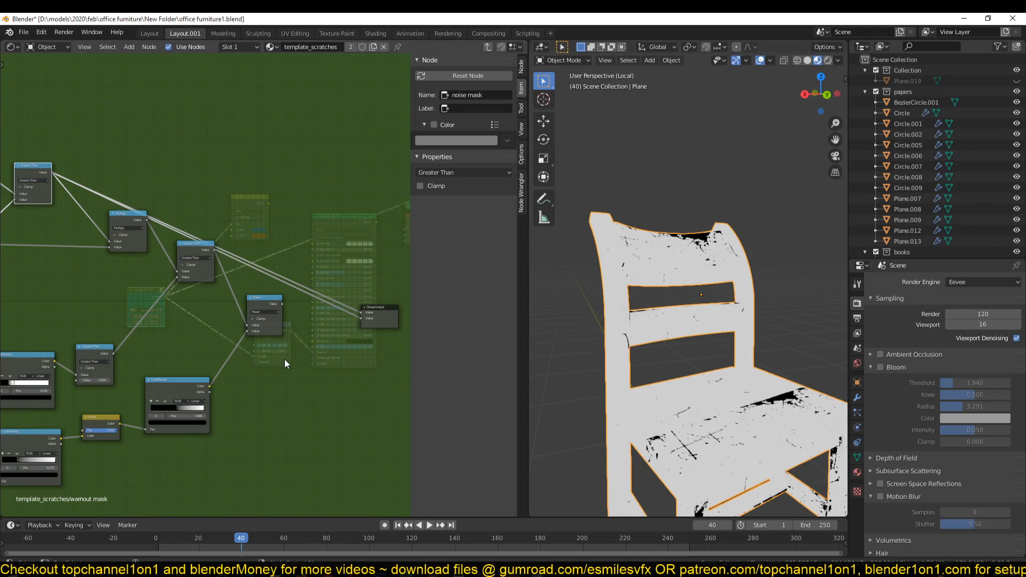
# Connect the ColorRamp that feeds the Power node to the Group Output's first Value socket to preview it on the chair.
pyautogui.scroll(3, 286, 358)
pyautogui.moveTo(226, 403); pyautogui.dragTo(205, 341, button='middle')
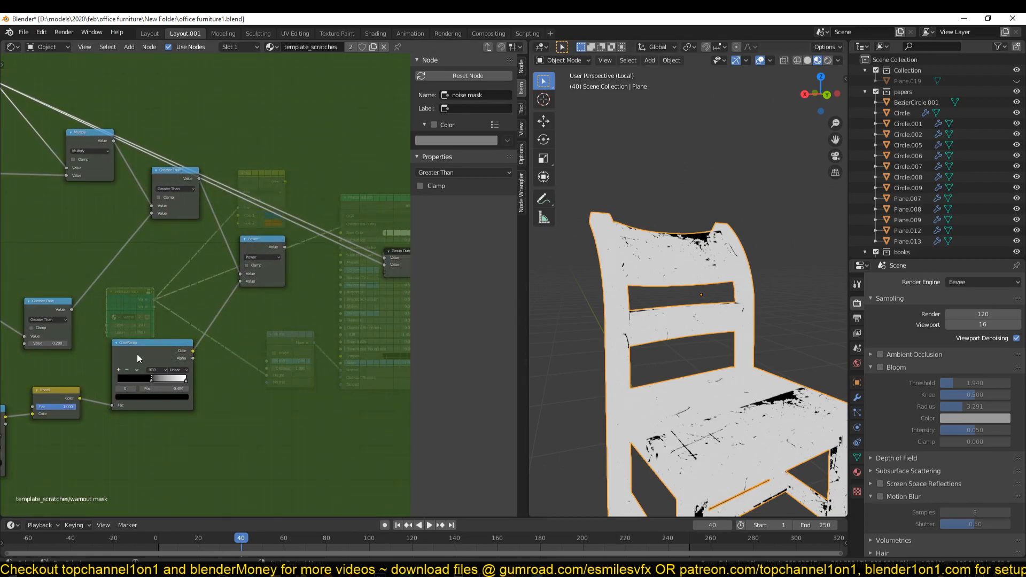
pyautogui.moveTo(138, 355); pyautogui.dragTo(213, 345, button='middle')
pyautogui.scroll(-4, 214, 351)
pyautogui.moveTo(264, 369); pyautogui.dragTo(167, 364, button='middle')
pyautogui.moveTo(155, 335); pyautogui.dragTo(300, 264)
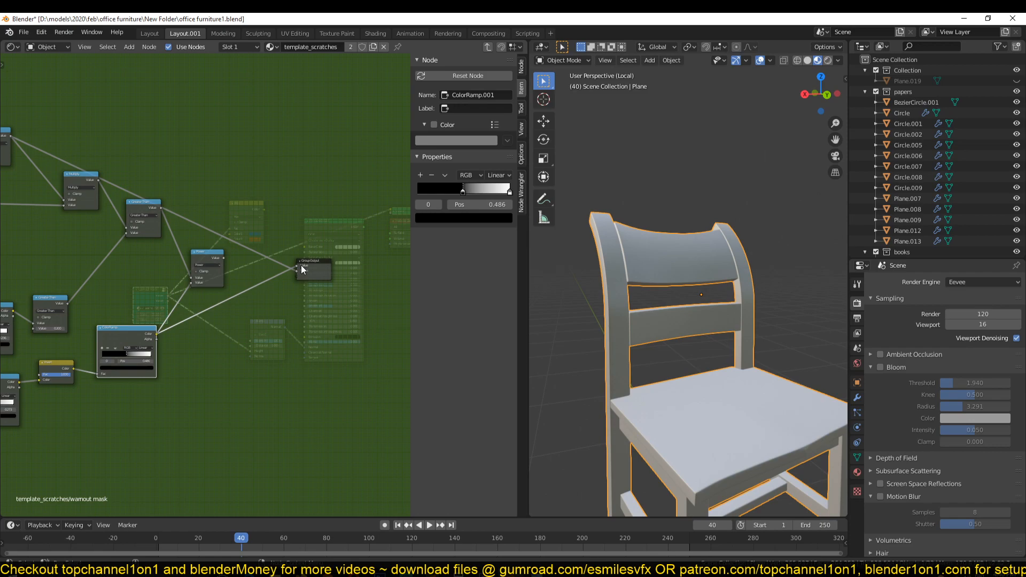
# Connect the edge mask's Greater Than node to the Group Output's first Value socket to preview the edges on the chair.
pyautogui.moveTo(212, 310); pyautogui.dragTo(284, 300, button='middle')
pyautogui.moveTo(150, 291); pyautogui.dragTo(119, 321, button='middle')
pyautogui.moveTo(103, 320); pyautogui.dragTo(332, 287)
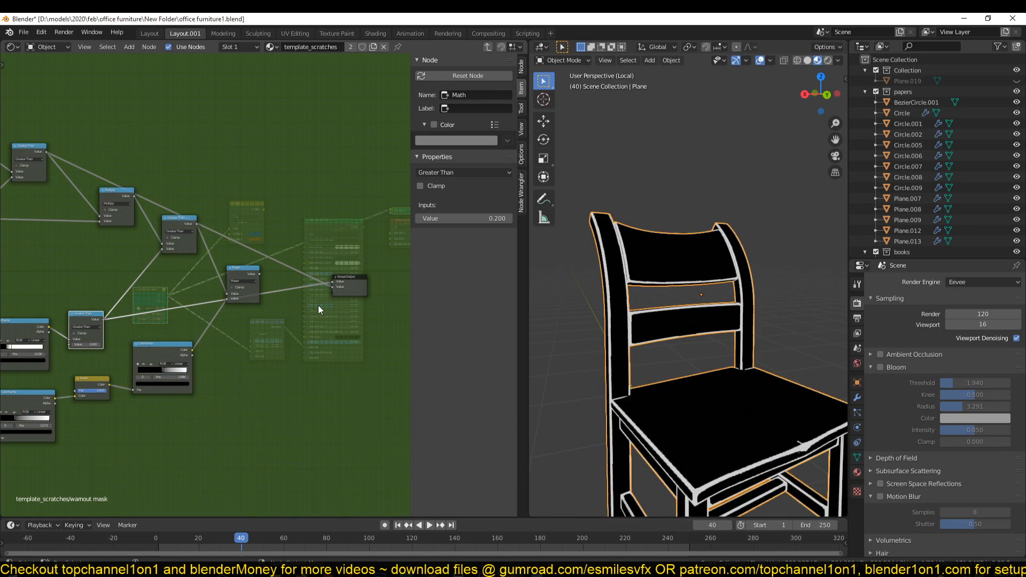
# Expose the edge mask Greater Than's Value as a third group output and reconnect the Power node to the first output.
pyautogui.scroll(1, 189, 309)
pyautogui.moveTo(75, 327); pyautogui.dragTo(374, 295)
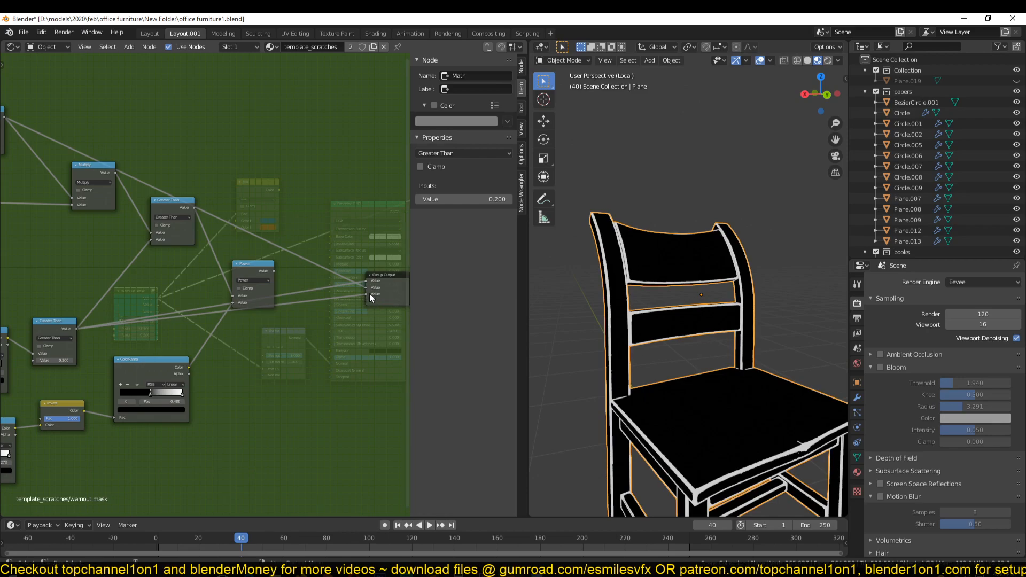
pyautogui.moveTo(369, 292); pyautogui.dragTo(316, 313, button='middle')
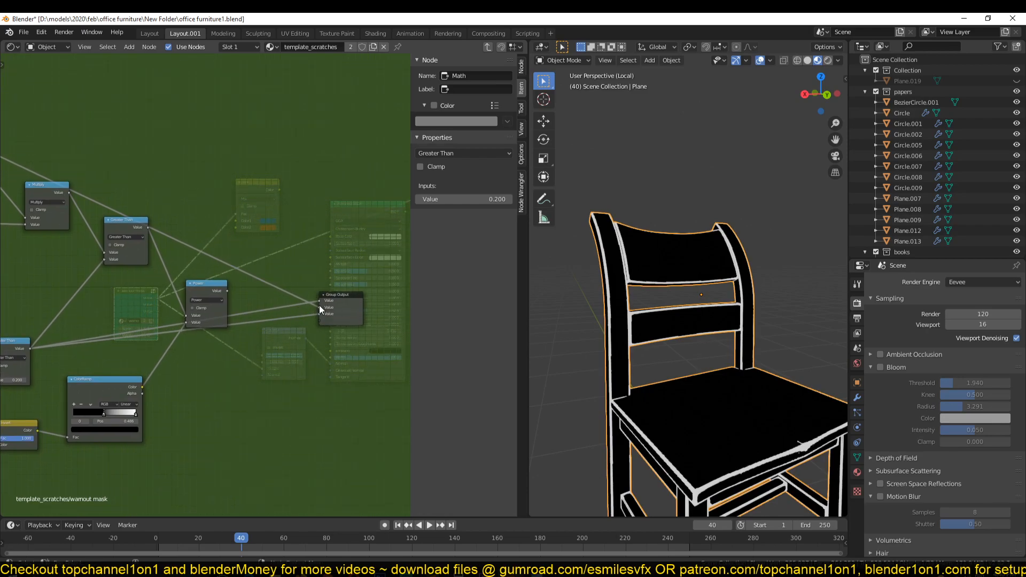
pyautogui.moveTo(226, 291); pyautogui.dragTo(319, 300)
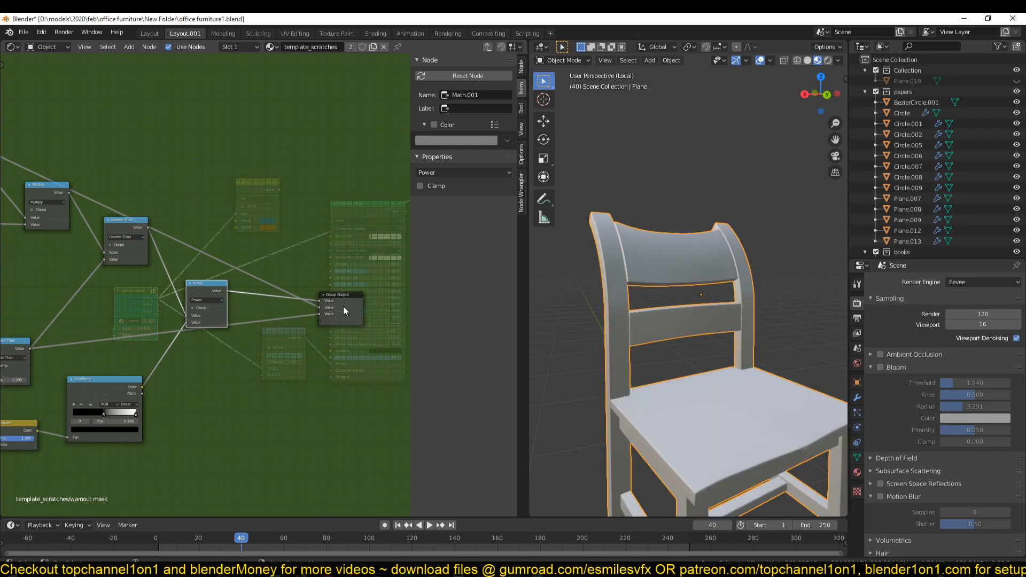
# Leave the warnout mask group, bring its node and the connected Mix and Bump nodes into view, and save the file.
pyautogui.press('Tab')
pyautogui.moveTo(323, 328); pyautogui.dragTo(219, 345, button='middle')
pyautogui.scroll(1, 219, 345)
pyautogui.hotkey('ctrl', 's')
pyautogui.keyDown('ctrl'); pyautogui.scroll(2, 50, 321); pyautogui.keyUp('ctrl')
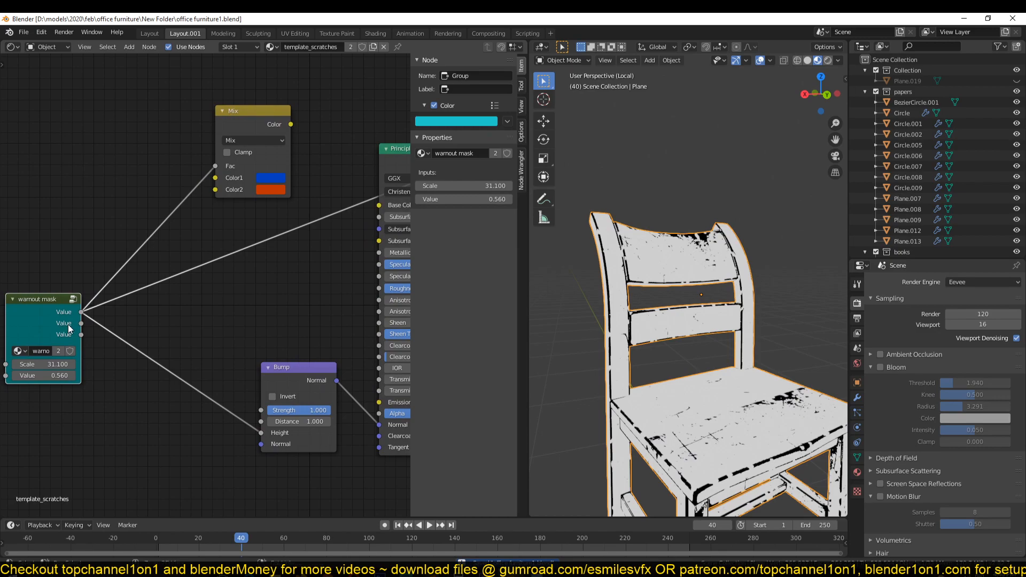
# Label the warnout mask group node "warn".
pyautogui.rightClick(66, 325)
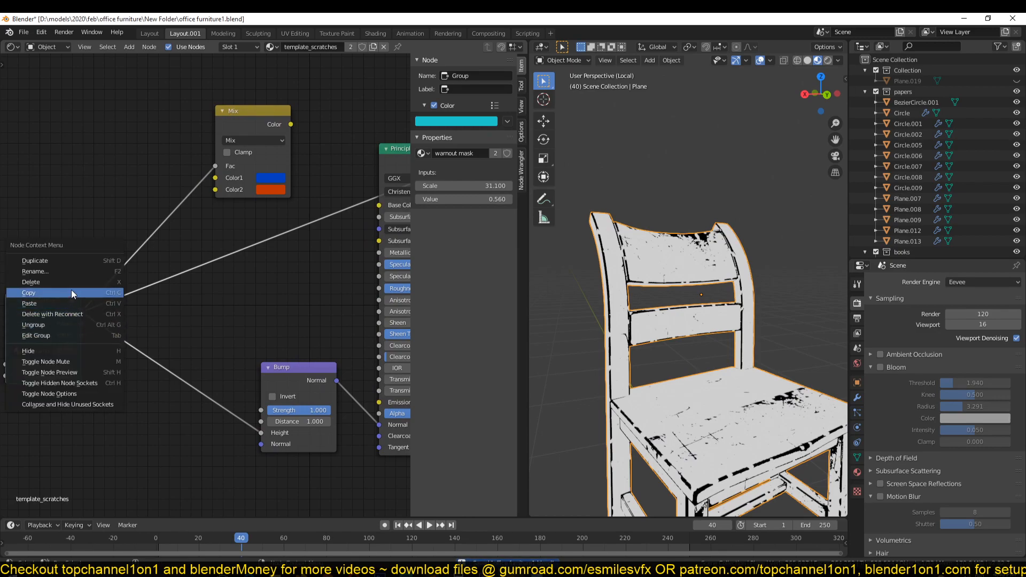
pyautogui.click(59, 271)
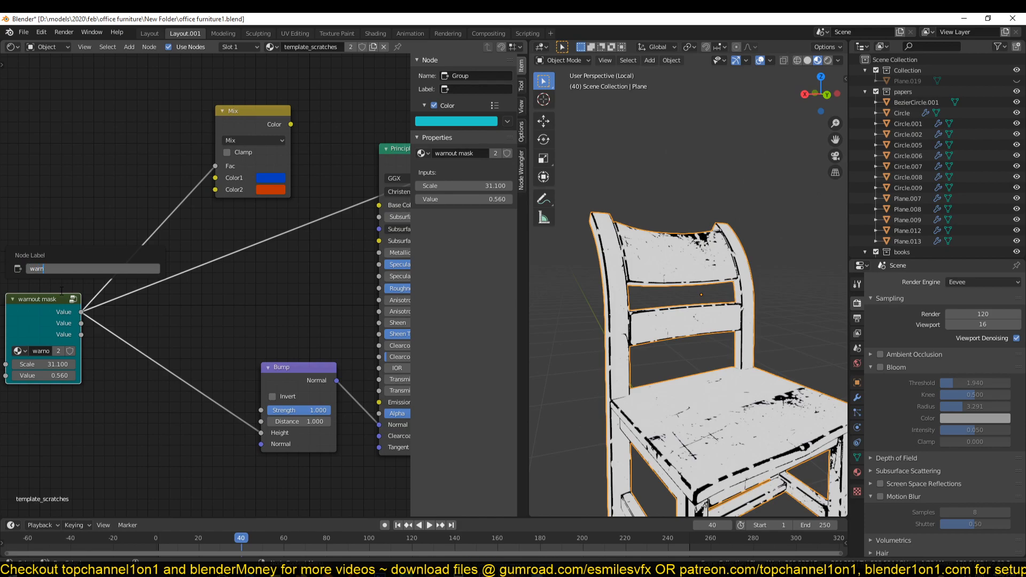
pyautogui.write('warn')
pyautogui.press('Return')
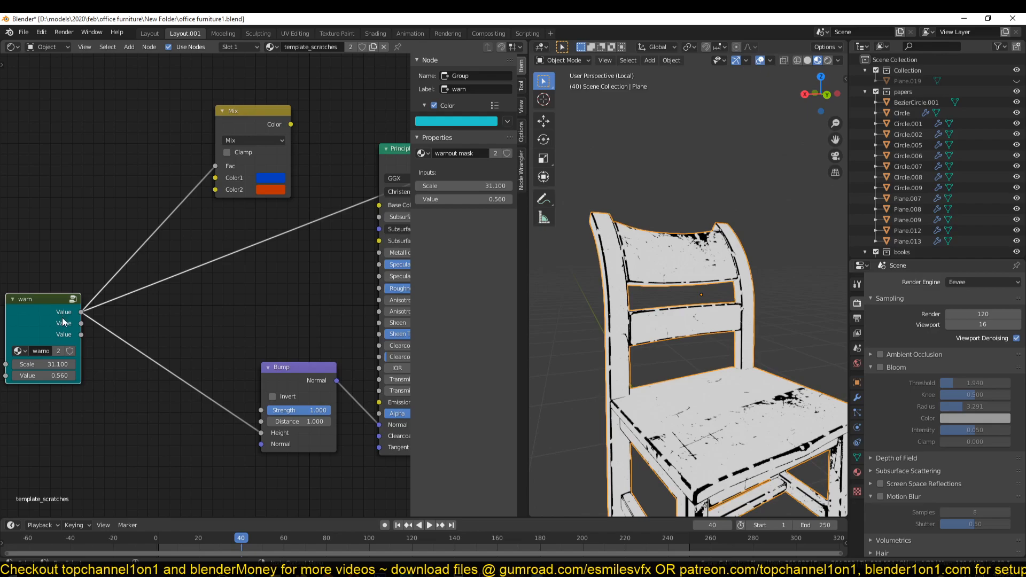
# Examine the warn node's options and the node editor's sidebar settings, and hide the sidebar.
pyautogui.rightClick(66, 322)
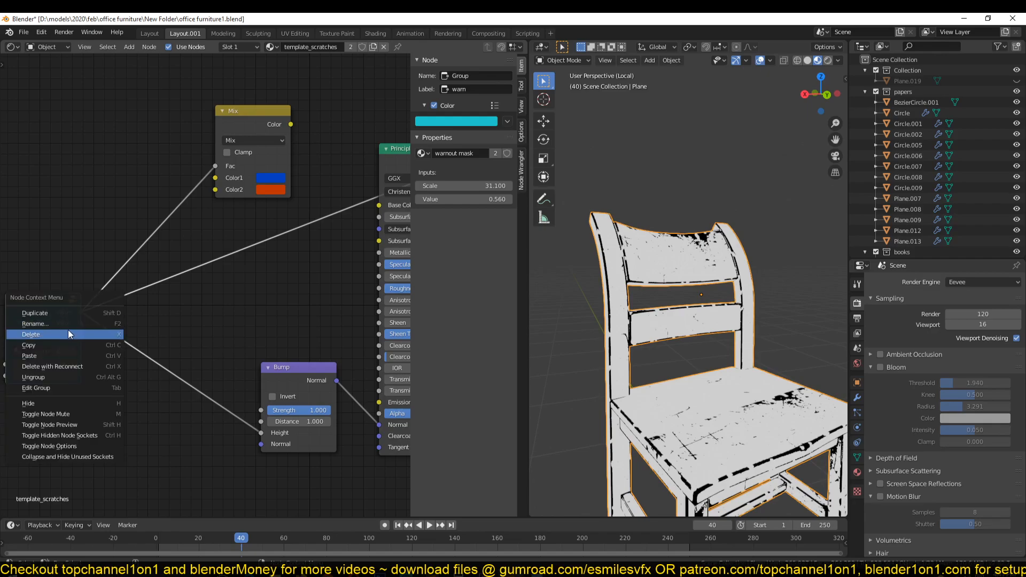
pyautogui.click(72, 425)
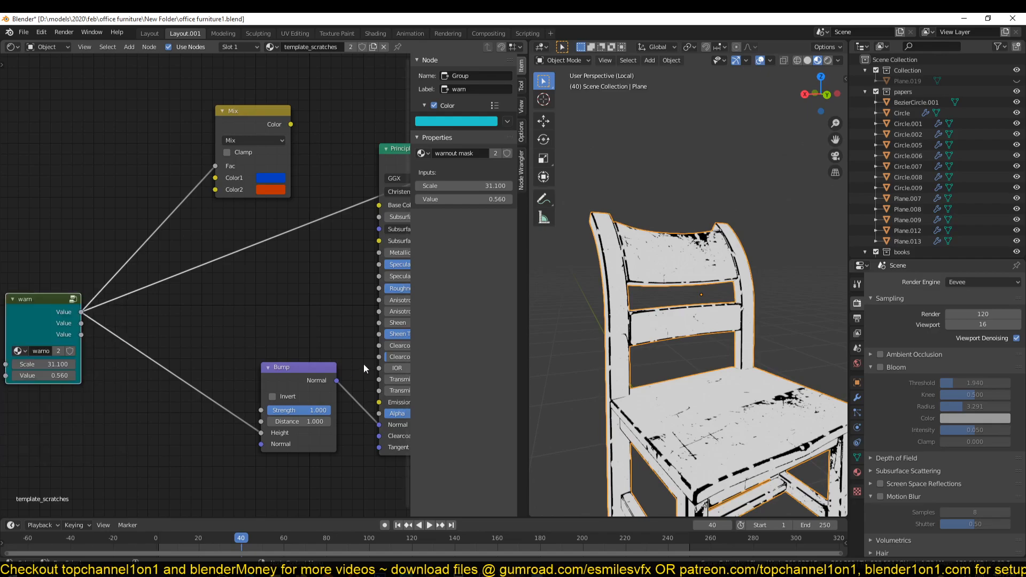
pyautogui.press('n')
pyautogui.press('n')
pyautogui.click(523, 175)
pyautogui.click(522, 134)
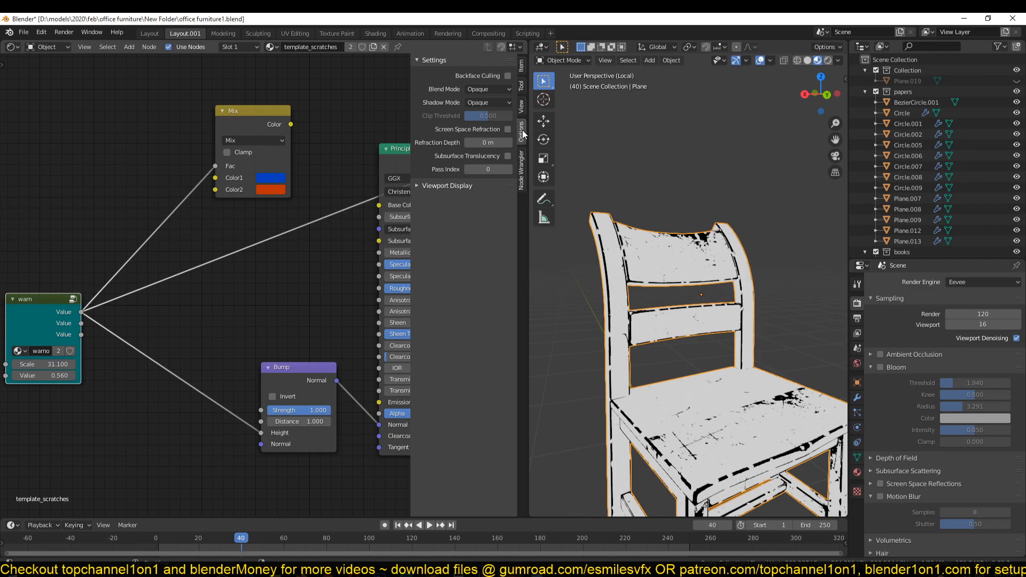
pyautogui.click(520, 107)
pyautogui.click(520, 85)
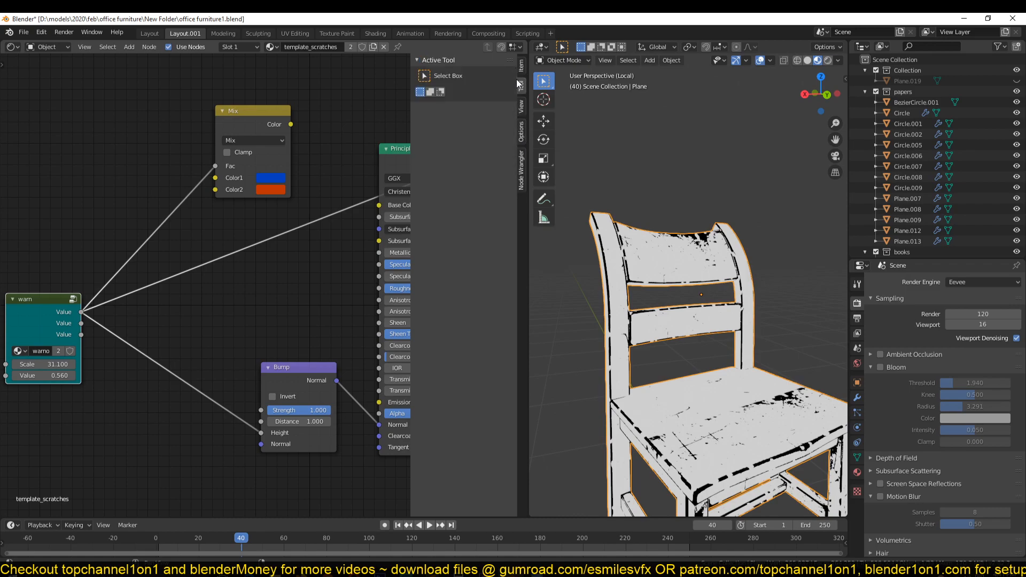
pyautogui.click(519, 67)
pyautogui.press('n')
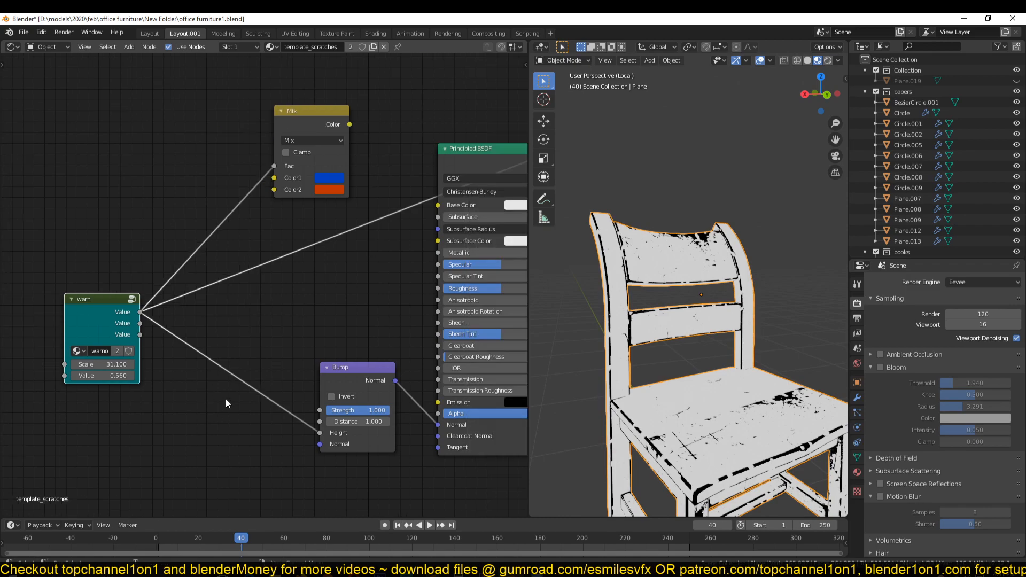
# Save the file and view the chair's backrest up close.
pyautogui.moveTo(225, 399); pyautogui.dragTo(162, 359, button='middle')
pyautogui.hotkey('ctrl', 's')
pyautogui.scroll(5, 565, 378)
pyautogui.scroll(-2, 601, 361)
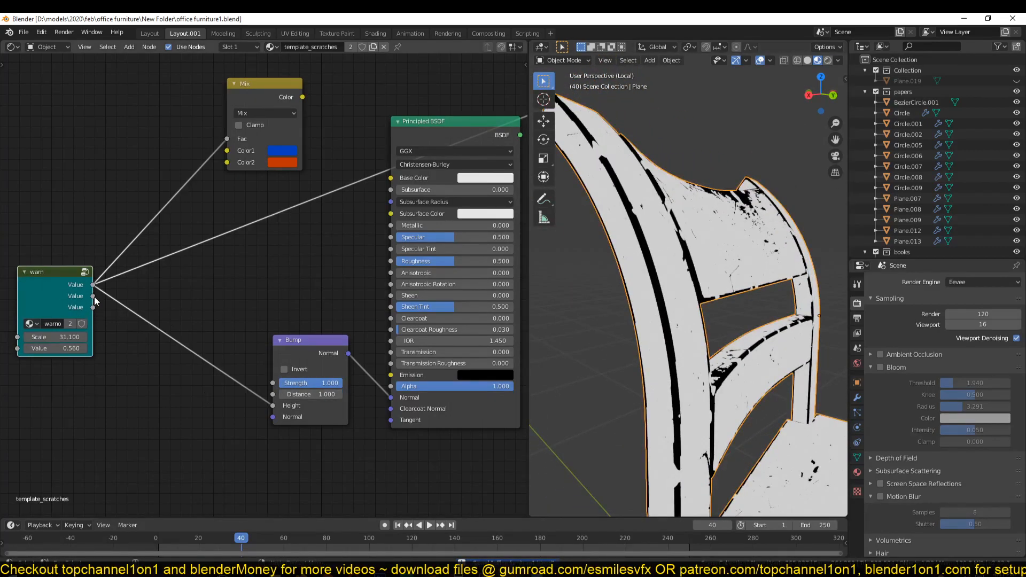
# Move the warn node aside and place a duplicate of the Mix node between it and the Bump node.
pyautogui.moveTo(25, 287); pyautogui.dragTo(6, 295)
pyautogui.click(248, 205)
pyautogui.hotkey('shift', 'd')
pyautogui.click(155, 509)
pyautogui.moveTo(199, 415); pyautogui.dragTo(227, 369, button='middle')
pyautogui.moveTo(86, 259); pyautogui.dragTo(155, 407)
pyautogui.moveTo(13, 278); pyautogui.dragTo(86, 268, button='middle')
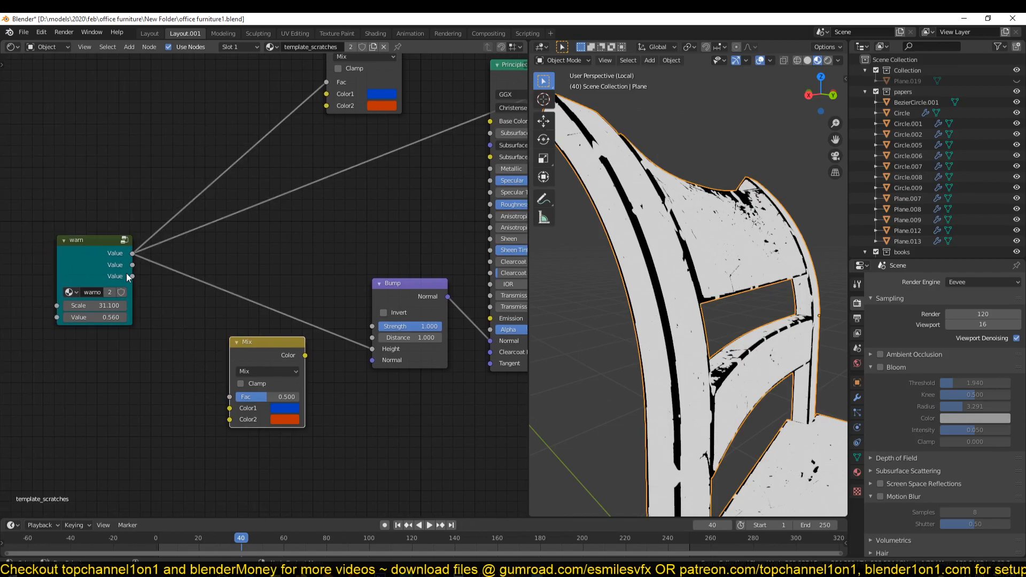
# Connect the warn node's second and third Value outputs to the duplicate Mix's Color1 and Color2 and preview it on the chair.
pyautogui.moveTo(132, 265)
pyautogui.mouseDown()
pyautogui.moveTo(213, 374)
pyautogui.moveTo(116, 257)
pyautogui.mouseUp()
pyautogui.moveTo(116, 257); pyautogui.dragTo(102, 252, button='middle')
pyautogui.hotkey('ctrl', 's')
pyautogui.moveTo(125, 269); pyautogui.dragTo(216, 403)
pyautogui.moveTo(121, 273); pyautogui.dragTo(213, 419)
pyautogui.keyDown('ctrl'); pyautogui.keyDown('shift'); pyautogui.click(251, 349); pyautogui.keyUp('shift'); pyautogui.keyUp('ctrl')
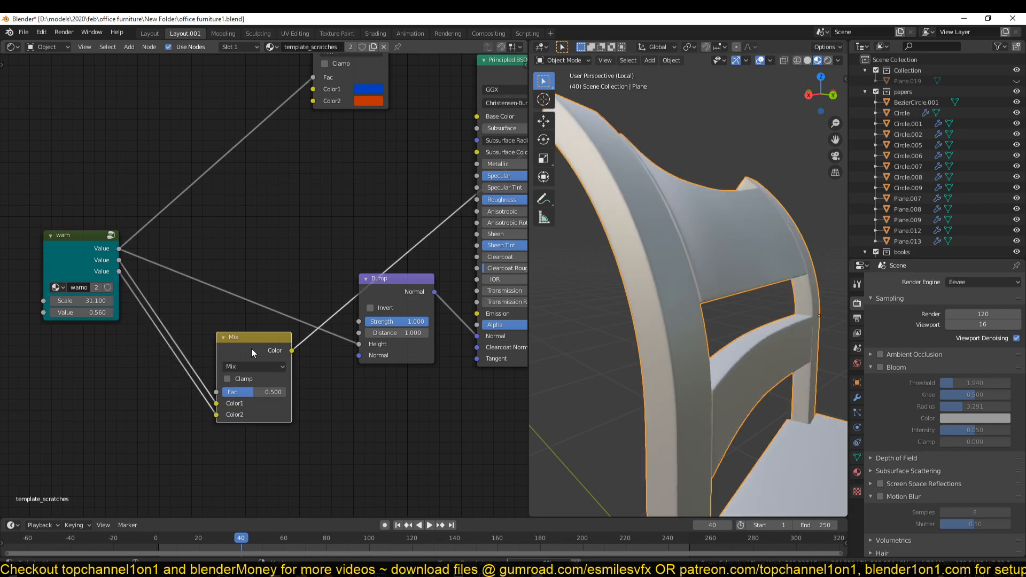
# Try driving the duplicate Mix's Fac with the warn node's first Value instead, and delete the duplicate.
pyautogui.moveTo(643, 372); pyautogui.dragTo(693, 347, button='middle')
pyautogui.moveTo(255, 392); pyautogui.dragTo(135, 309)
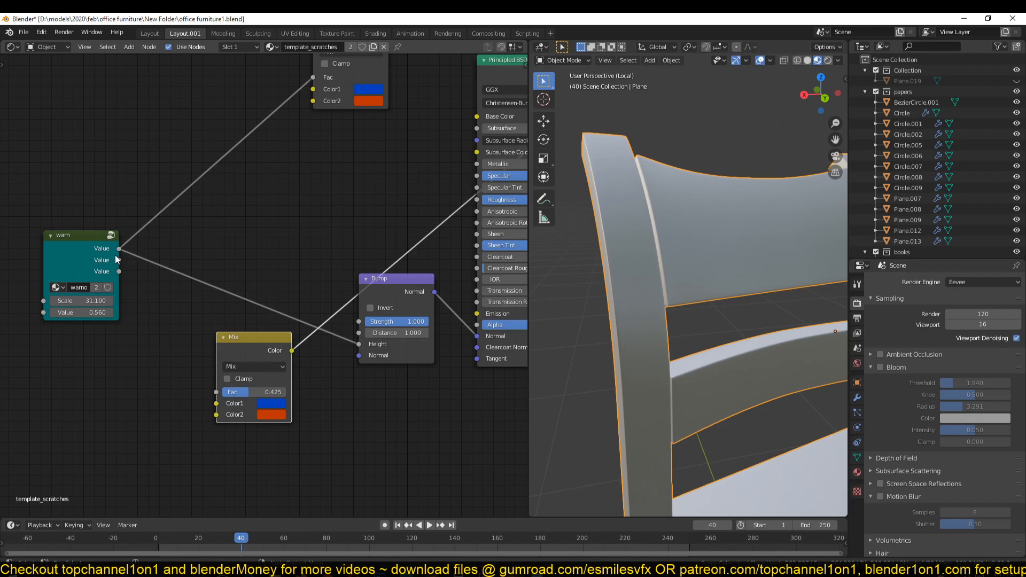
pyautogui.moveTo(120, 249); pyautogui.dragTo(217, 391)
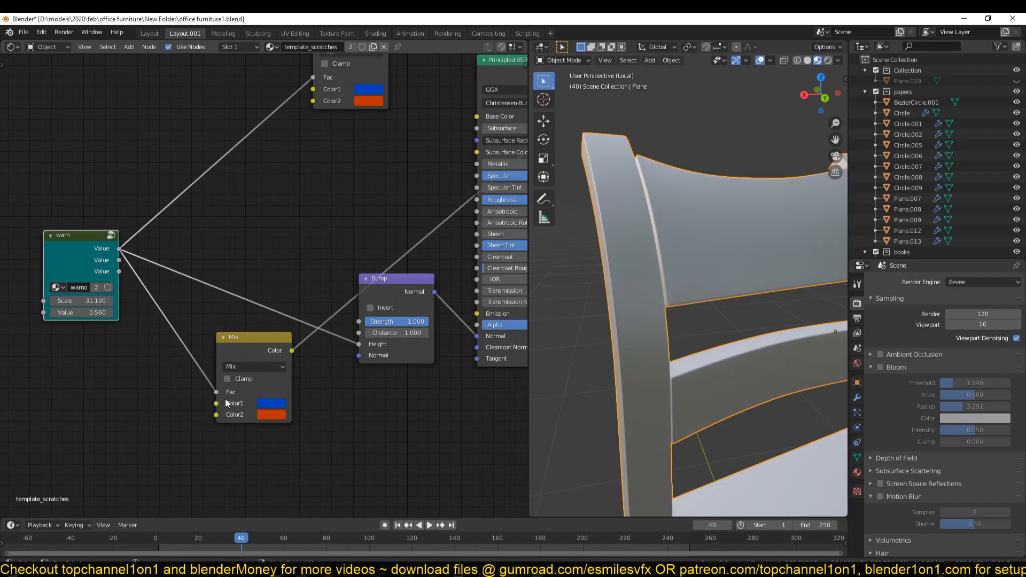
pyautogui.click(271, 404)
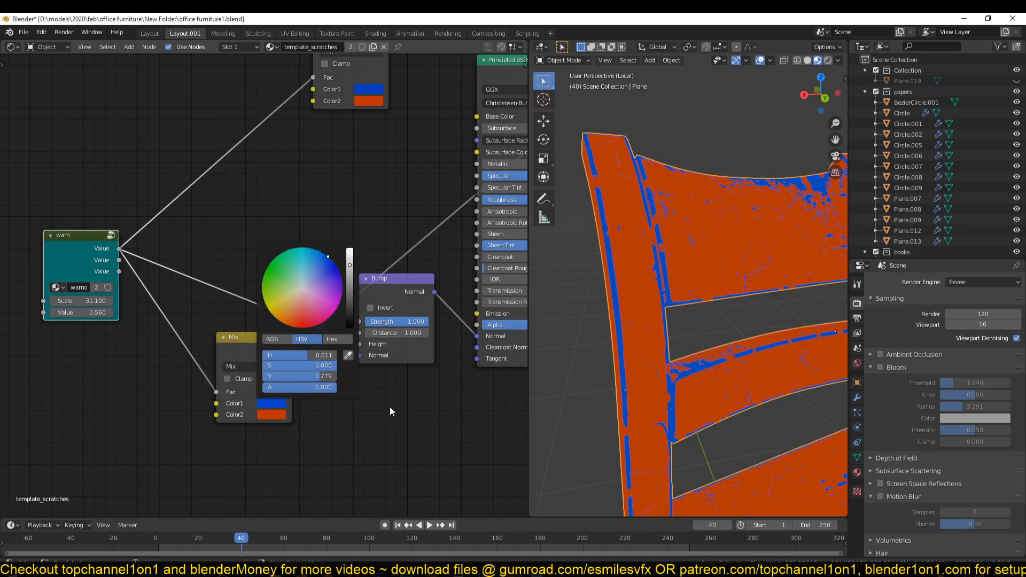
pyautogui.click(244, 353)
pyautogui.press('x')
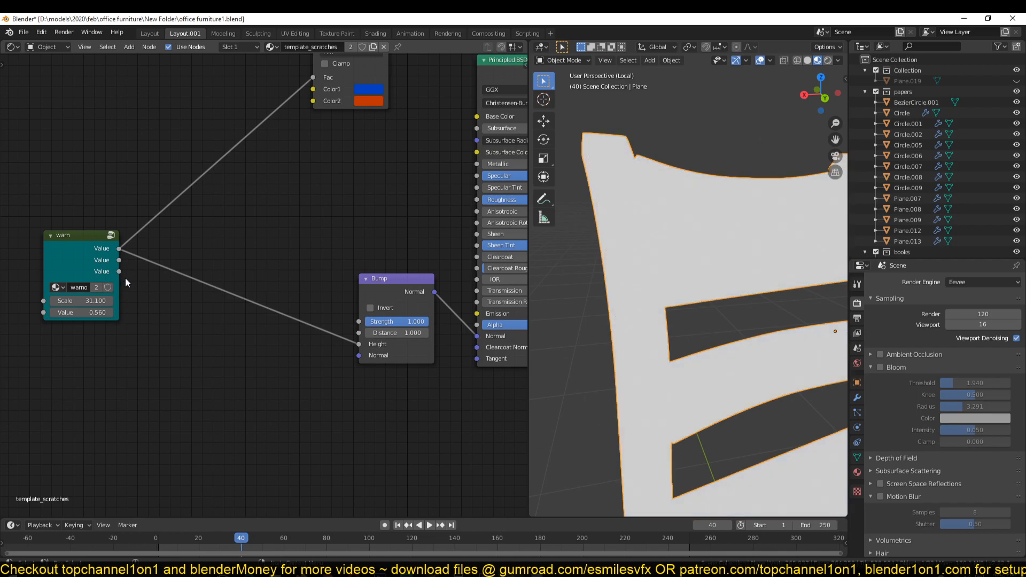
# Connect the warn node's second Value output to the Bump node's Height and view the Principled BSDF material on the chair.
pyautogui.moveTo(120, 262); pyautogui.dragTo(360, 342)
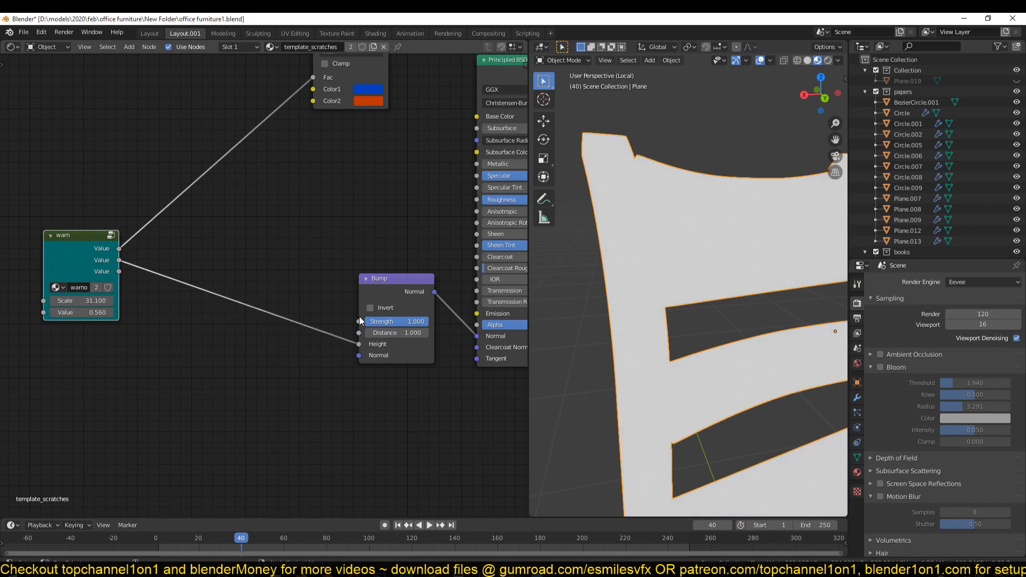
pyautogui.moveTo(361, 323); pyautogui.dragTo(200, 383, button='middle')
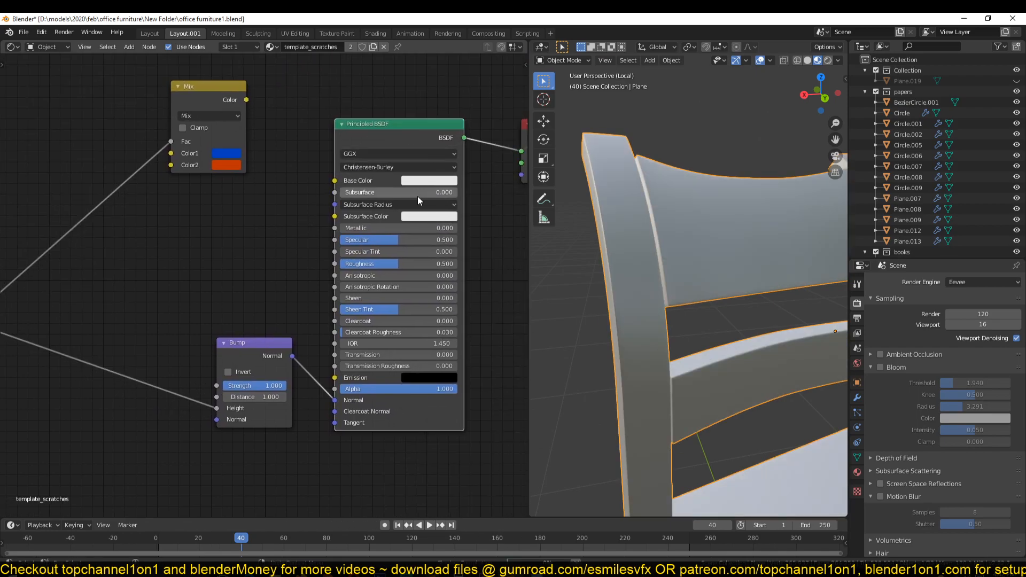
pyautogui.moveTo(677, 230); pyautogui.dragTo(673, 225, button='middle')
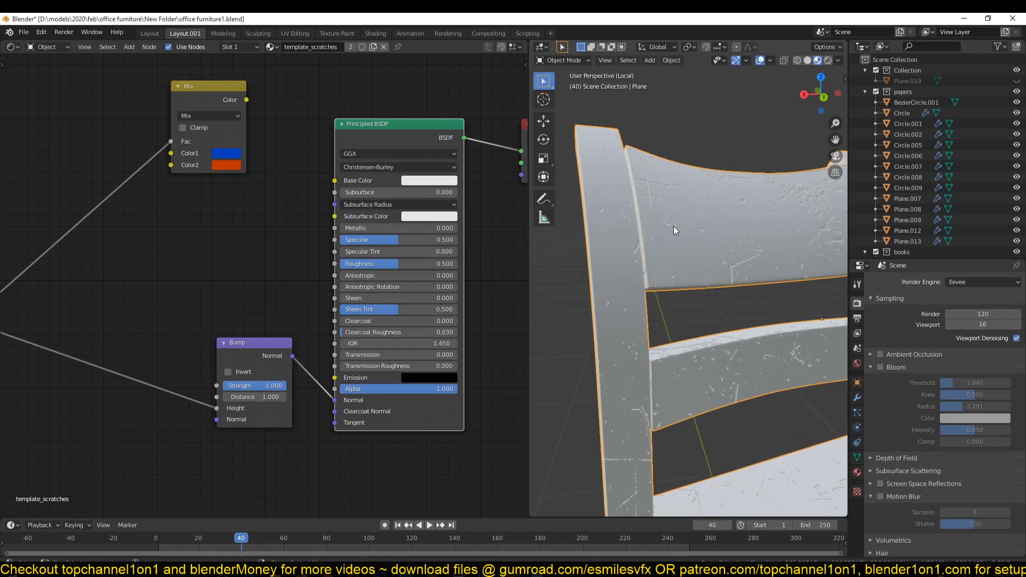
pyautogui.moveTo(764, 246); pyautogui.dragTo(657, 318, button='middle')
pyautogui.moveTo(322, 463); pyautogui.dragTo(435, 417, button='middle')
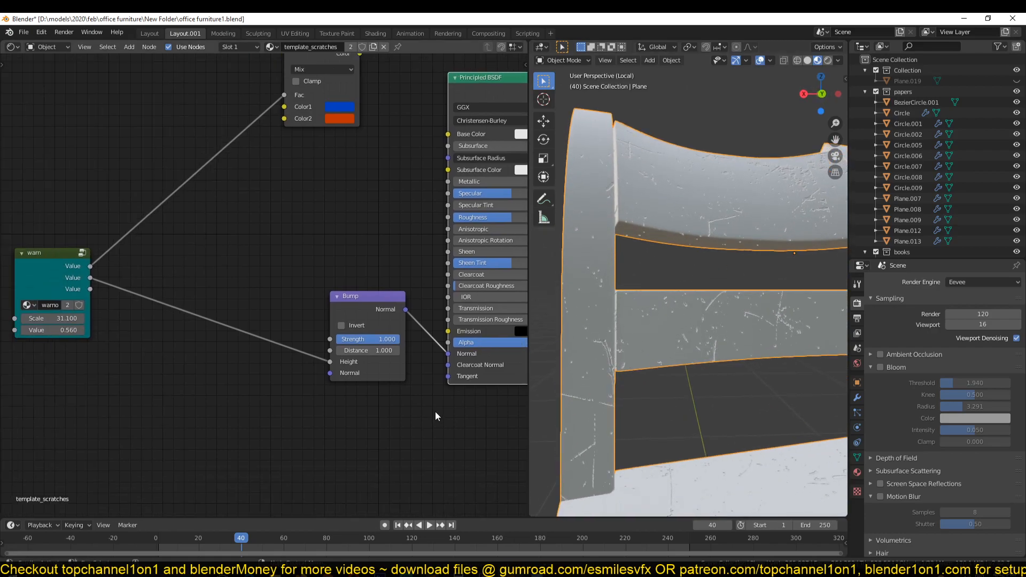
# Try the warn node's third Value output as the Bump node's Height and inspect the chair's edges.
pyautogui.moveTo(330, 361); pyautogui.dragTo(300, 356)
pyautogui.moveTo(90, 289); pyautogui.dragTo(329, 363)
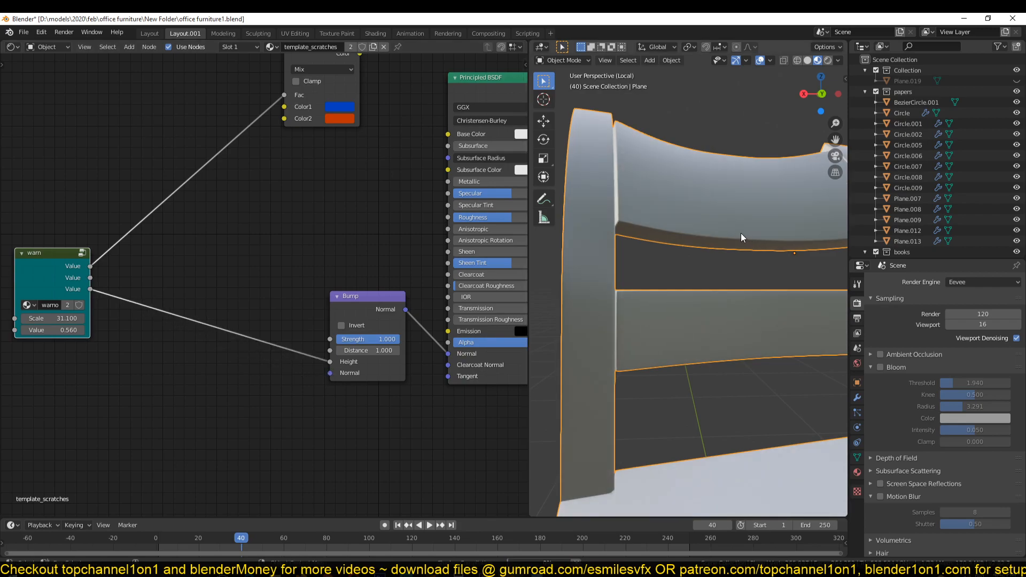
pyautogui.moveTo(667, 238); pyautogui.dragTo(669, 282, button='middle')
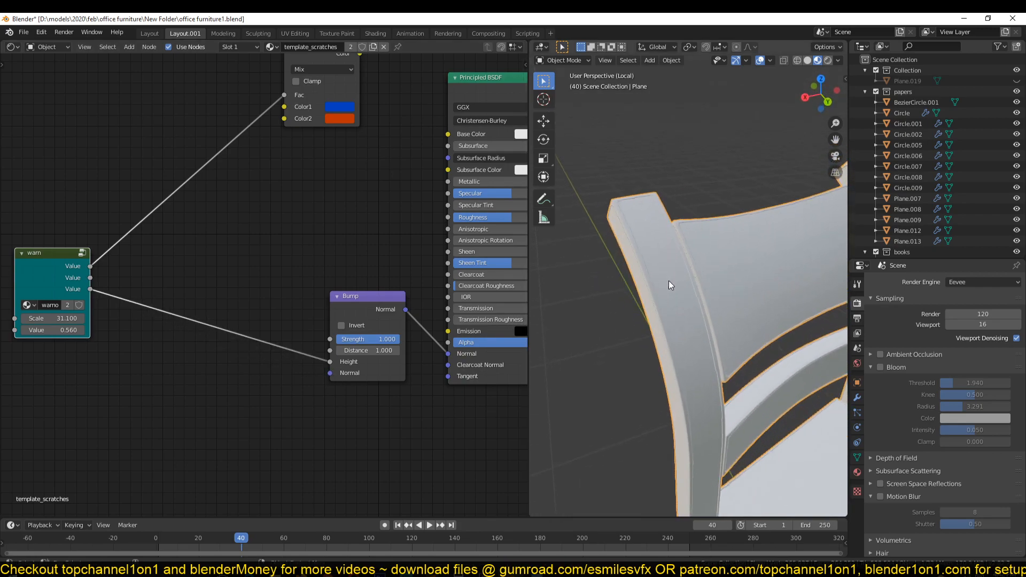
# Reconnect the warn node's second Value output to the Bump node's Height and save the file.
pyautogui.moveTo(330, 362); pyautogui.dragTo(313, 358)
pyautogui.moveTo(90, 266); pyautogui.dragTo(269, 352)
pyautogui.moveTo(91, 277); pyautogui.dragTo(331, 363)
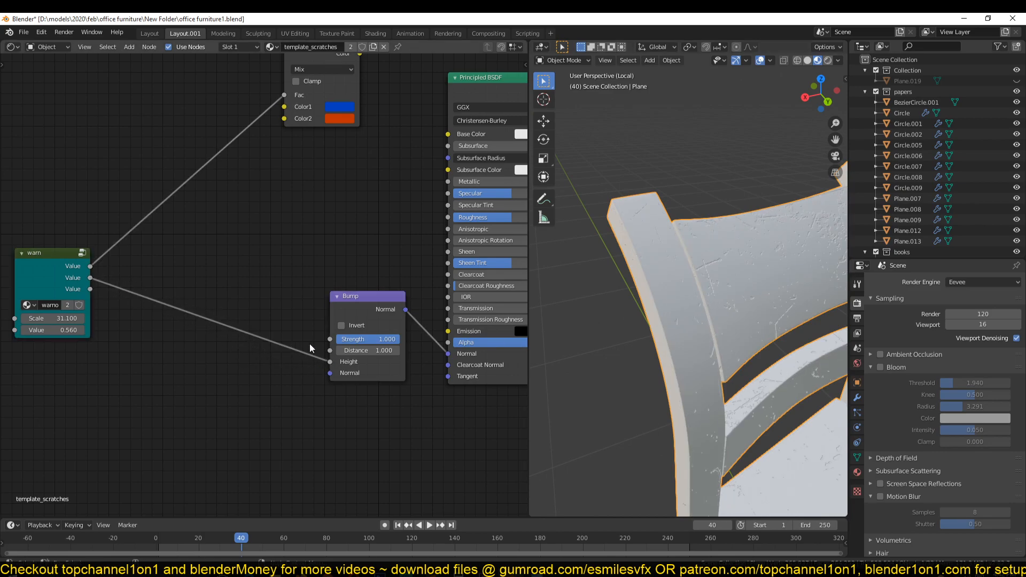
pyautogui.scroll(2, 736, 219)
pyautogui.hotkey('ctrl', 's')
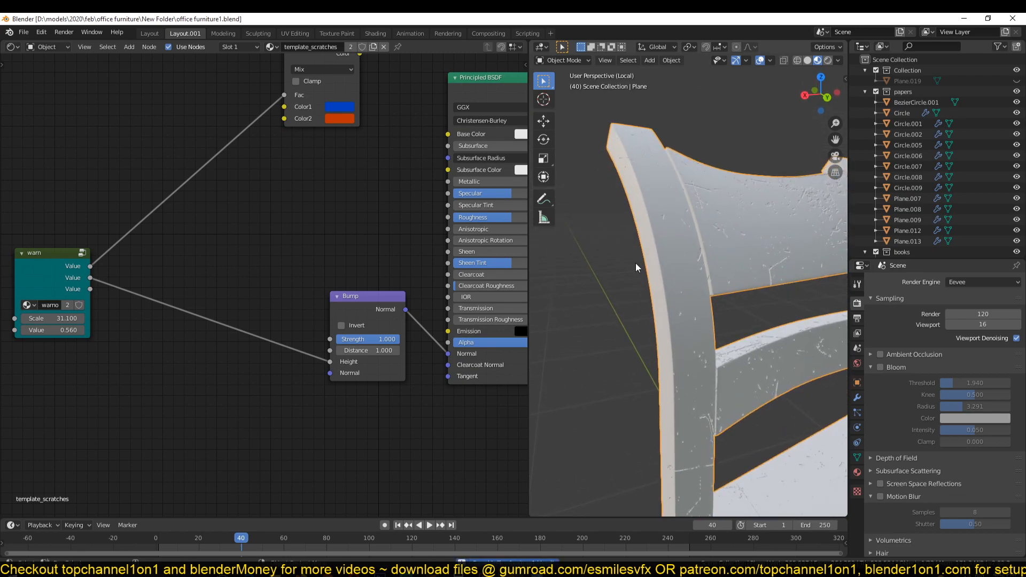
# Set the Bump node's Strength to 0.292 and check the scratches at the top of the chair's back post.
pyautogui.scroll(-1, 412, 264)
pyautogui.moveTo(412, 264); pyautogui.dragTo(337, 281, button='middle')
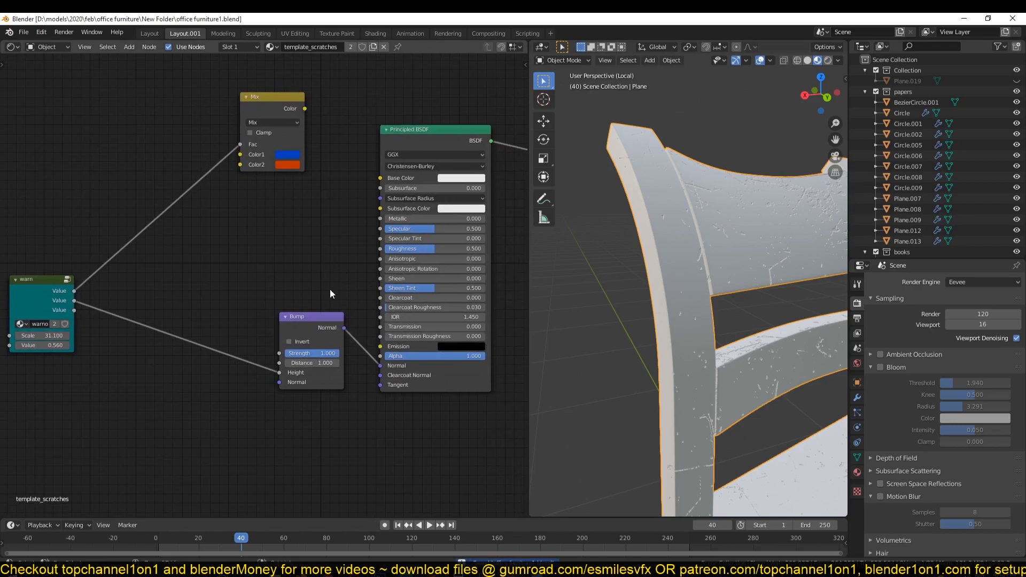
pyautogui.moveTo(327, 353); pyautogui.dragTo(301, 353)
pyautogui.scroll(4, 638, 290)
pyautogui.keyDown('shift'); pyautogui.moveTo(567, 107); pyautogui.dragTo(607, 239, button='middle'); pyautogui.keyUp('shift')
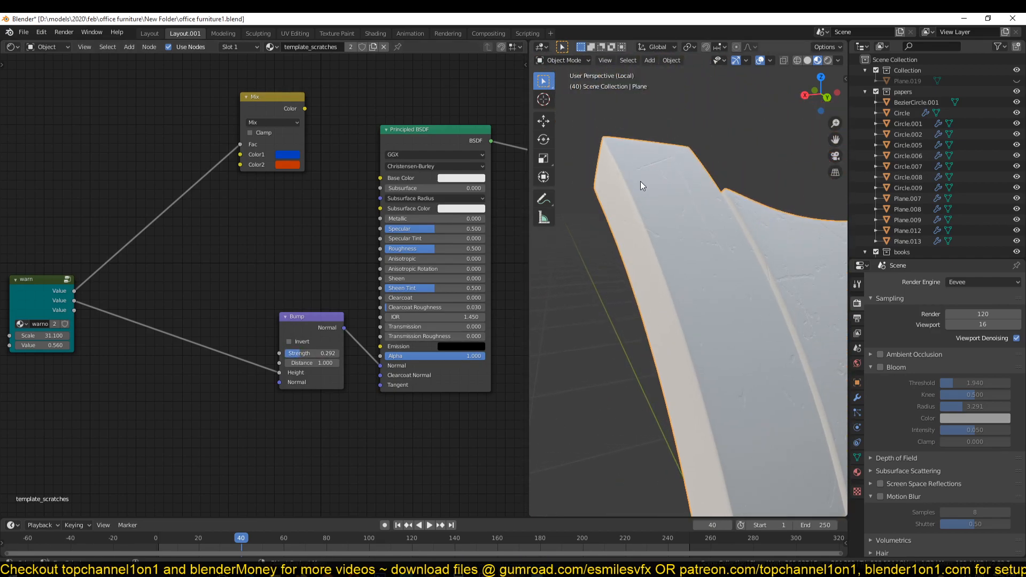
# Insert a MixRGB node between the warn node's second Value and the Bump Height, and connect the third Value to its Color2.
pyautogui.moveTo(205, 333); pyautogui.dragTo(240, 321, button='middle')
pyautogui.hotkey('shift', 'a')
pyautogui.moveTo(240, 321)
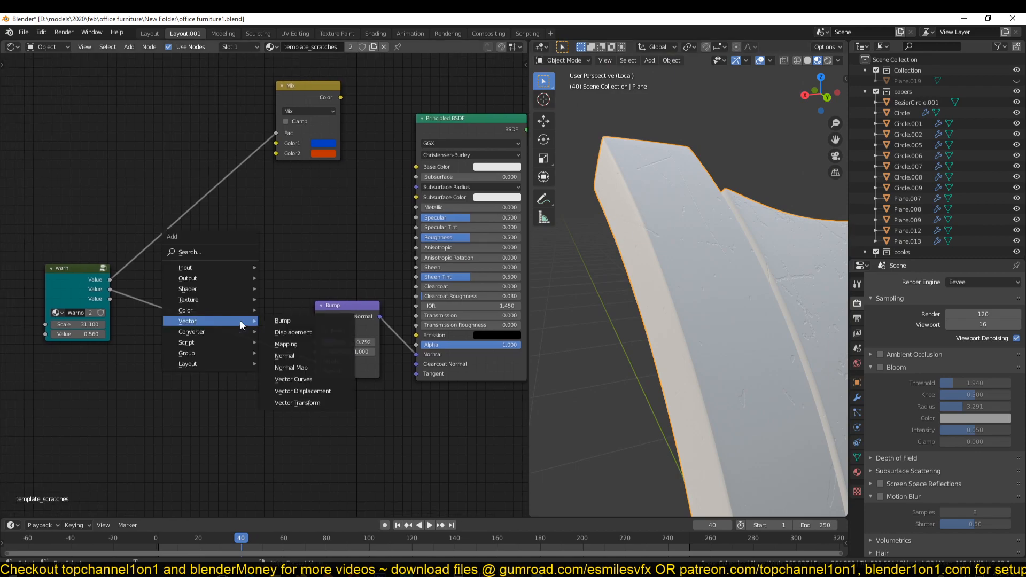
pyautogui.moveTo(205, 307)
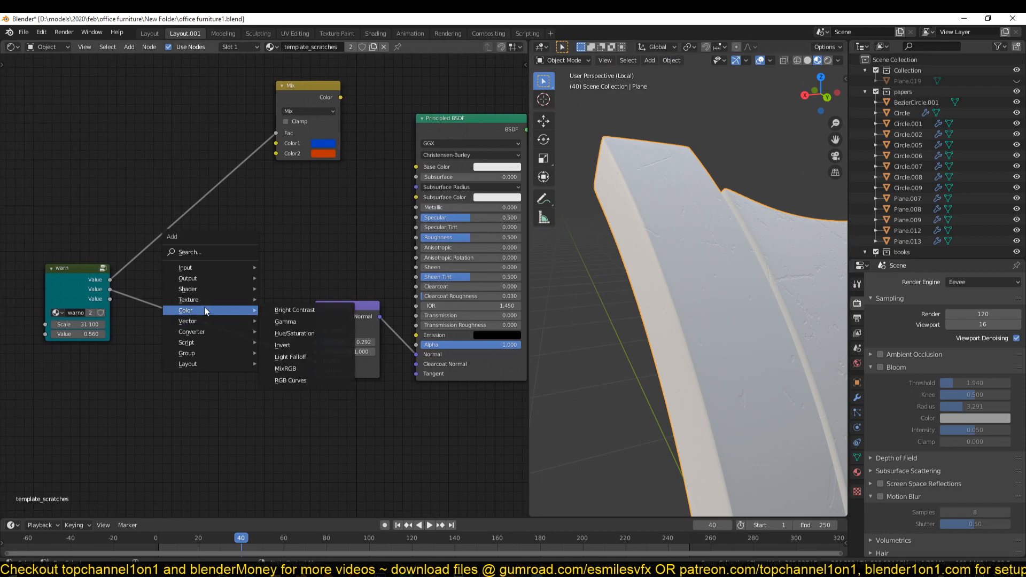
pyautogui.click(289, 369)
pyautogui.click(218, 343)
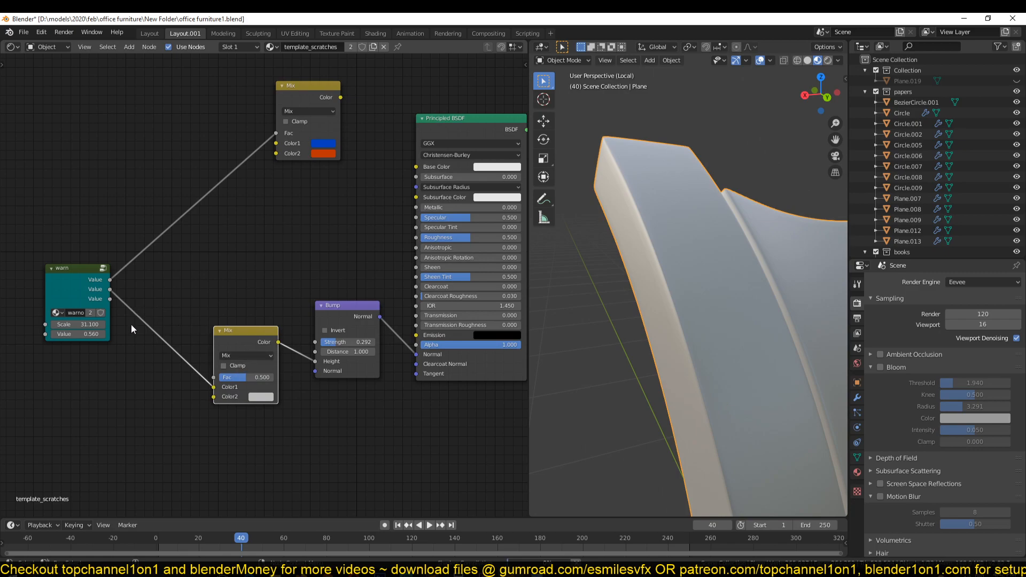
pyautogui.moveTo(110, 299)
pyautogui.mouseDown()
pyautogui.moveTo(203, 398)
pyautogui.moveTo(216, 396)
pyautogui.mouseUp()
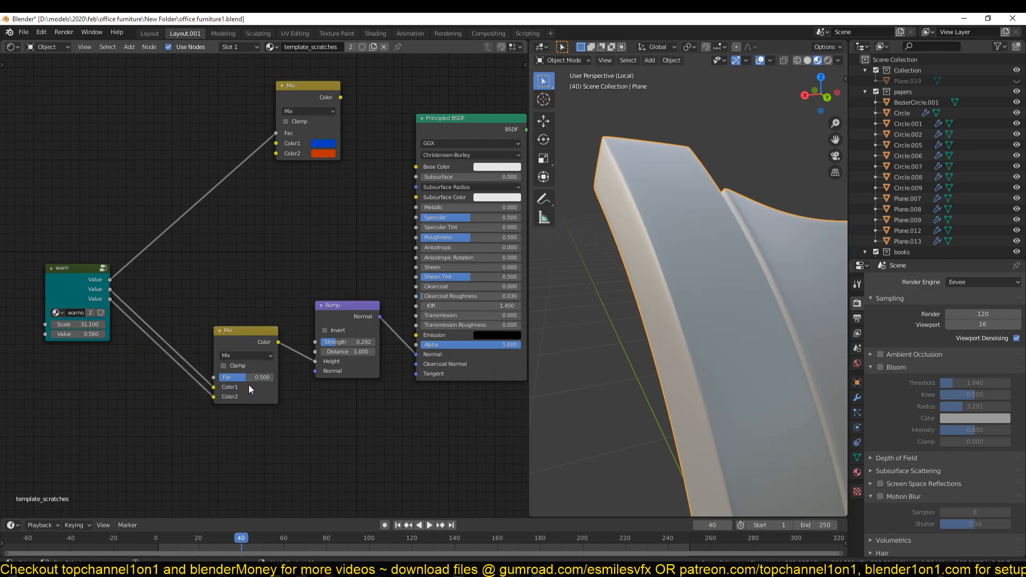
# Preview the new Mix node on the chair's back post and set its Fac to 1.000.
pyautogui.moveTo(243, 378); pyautogui.dragTo(268, 378)
pyautogui.moveTo(246, 378)
pyautogui.mouseDown()
pyautogui.moveTo(273, 378)
pyautogui.moveTo(219, 378)
pyautogui.moveTo(254, 377)
pyautogui.mouseUp()
pyautogui.scroll(3, 679, 242)
pyautogui.keyDown('shift'); pyautogui.moveTo(682, 239); pyautogui.dragTo(785, 422, button='middle'); pyautogui.keyUp('shift')
pyautogui.keyDown('ctrl'); pyautogui.keyDown('shift'); pyautogui.click(232, 338); pyautogui.keyUp('shift'); pyautogui.keyUp('ctrl')
pyautogui.moveTo(240, 377); pyautogui.dragTo(283, 377)
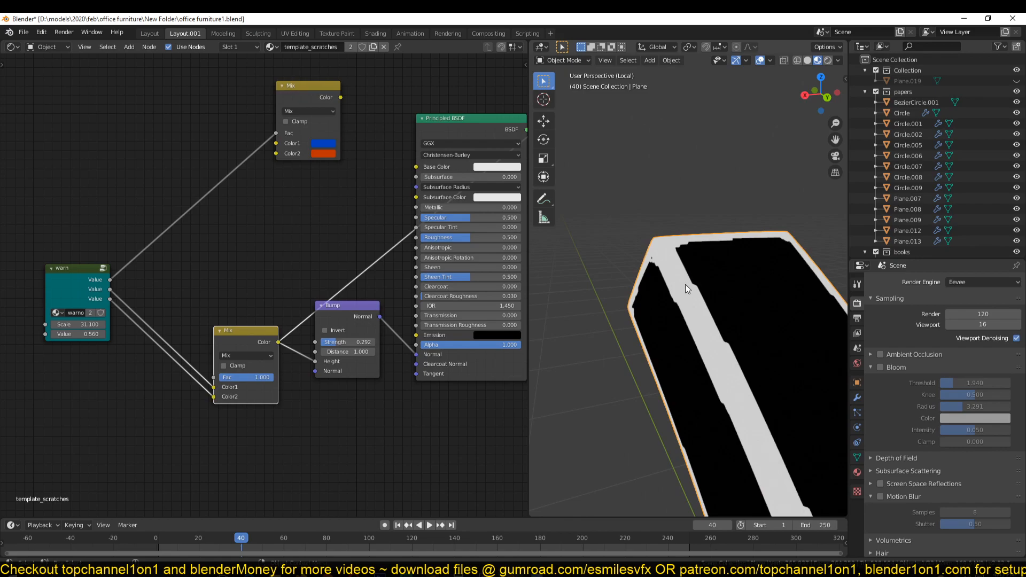
# Insert an Invert node between the warn node's third Value output and the Mix node's Color2.
pyautogui.hotkey('shift', 'a')
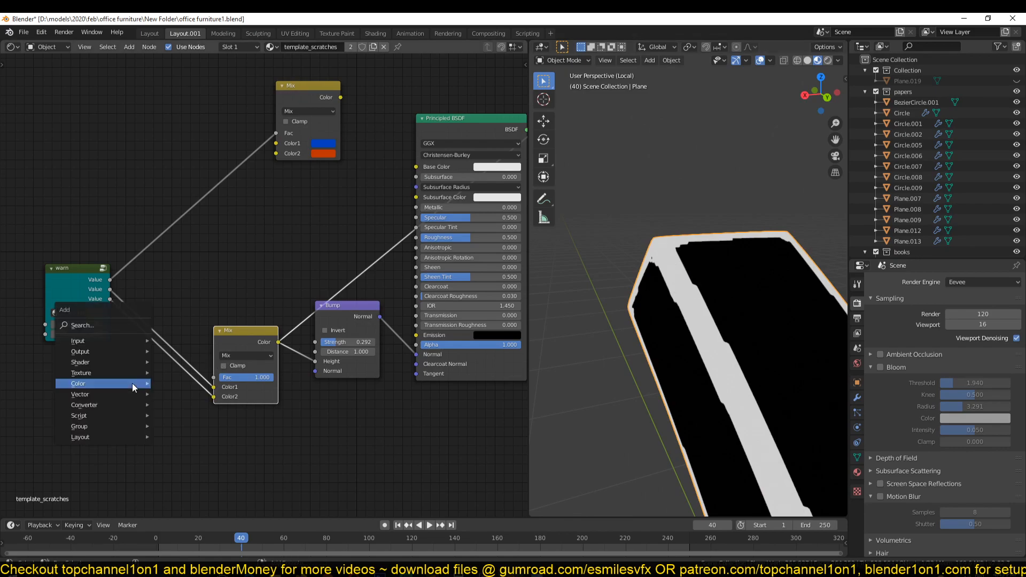
pyautogui.moveTo(95, 383)
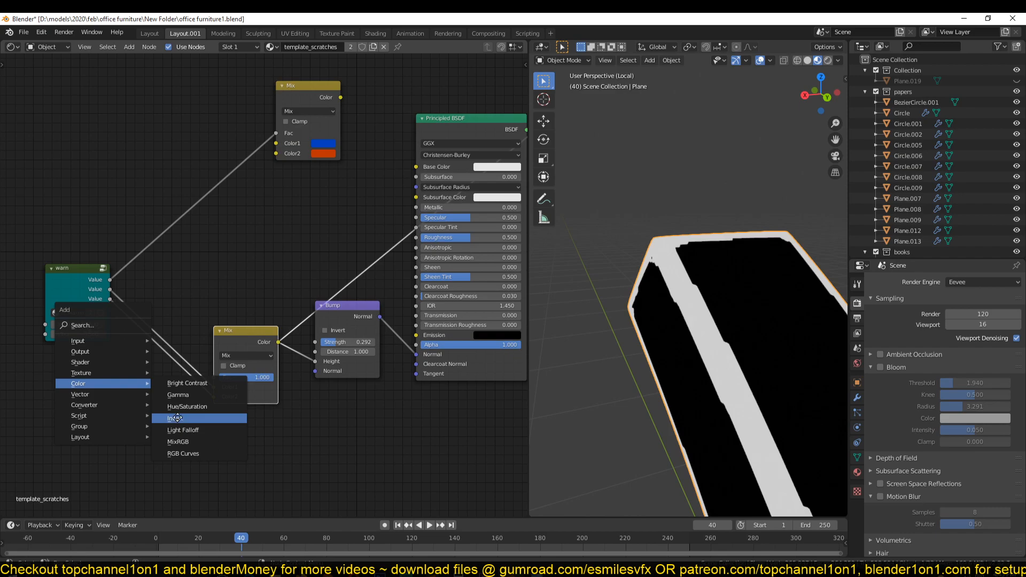
pyautogui.click(176, 418)
pyautogui.click(131, 371)
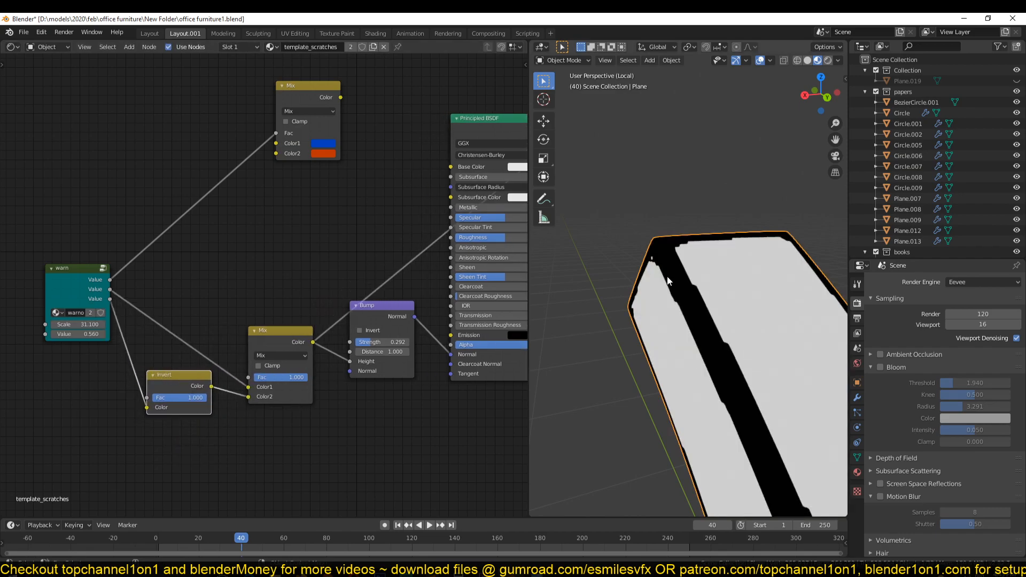
pyautogui.keyDown('shift'); pyautogui.moveTo(696, 305); pyautogui.dragTo(679, 307, button='middle'); pyautogui.keyUp('shift')
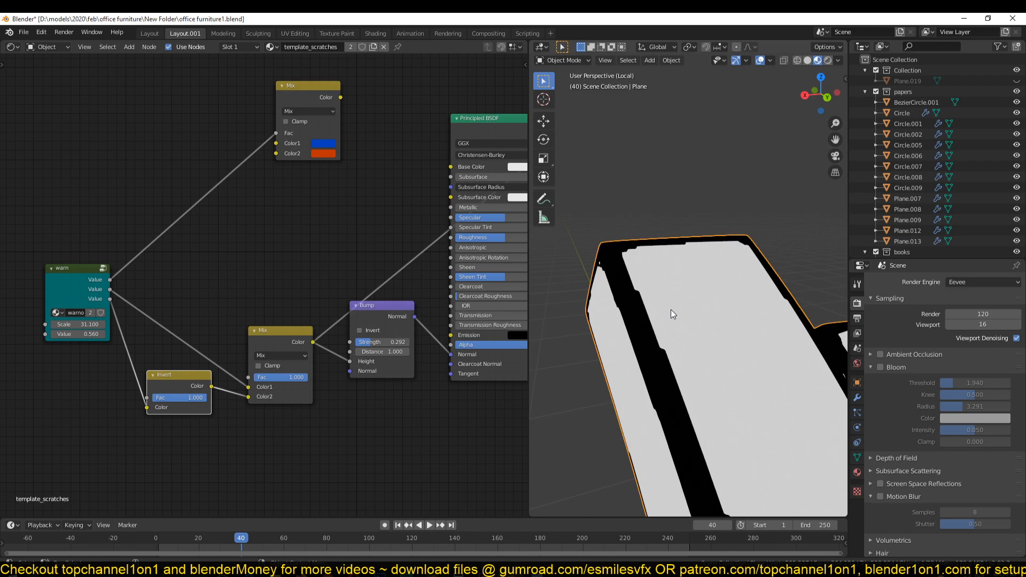
# Set the blend mode of the Mix node feeding the Bump Height to Multiply and preview its output on the chair's back post.
pyautogui.click(285, 350)
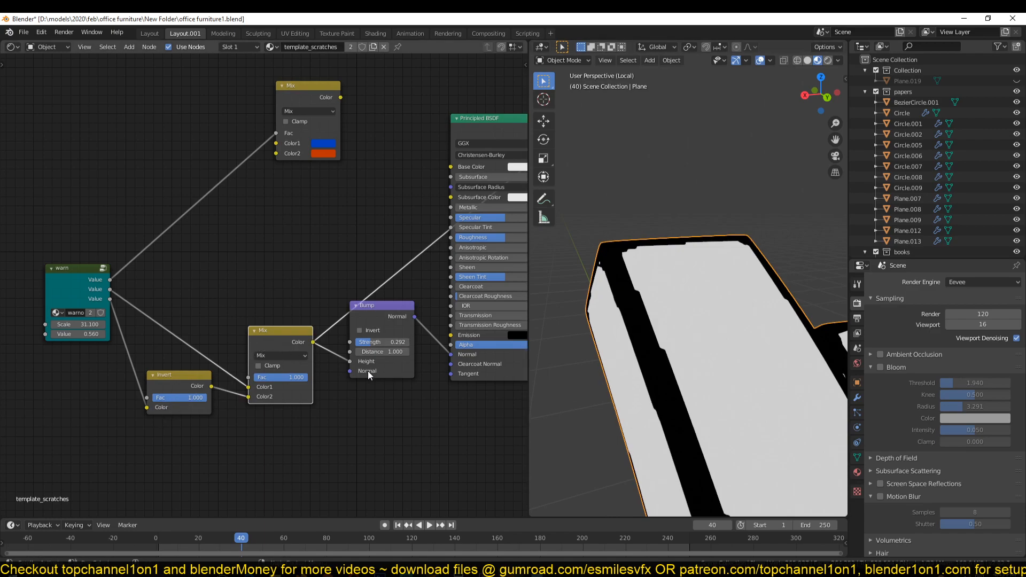
pyautogui.keyDown('ctrl'); pyautogui.keyDown('shift'); pyautogui.click(368, 320); pyautogui.keyUp('shift'); pyautogui.keyUp('ctrl')
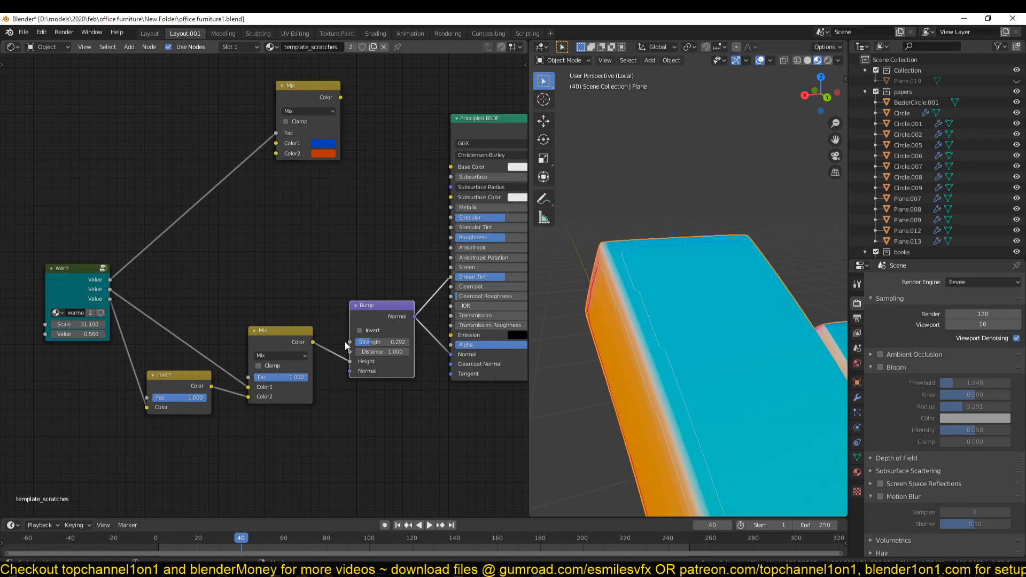
pyautogui.keyDown('ctrl'); pyautogui.keyDown('shift'); pyautogui.click(302, 346); pyautogui.keyUp('shift'); pyautogui.keyUp('ctrl')
pyautogui.moveTo(298, 377)
pyautogui.mouseDown()
pyautogui.moveTo(272, 377)
pyautogui.moveTo(307, 378)
pyautogui.mouseUp()
pyautogui.click(300, 357)
pyautogui.click(287, 321)
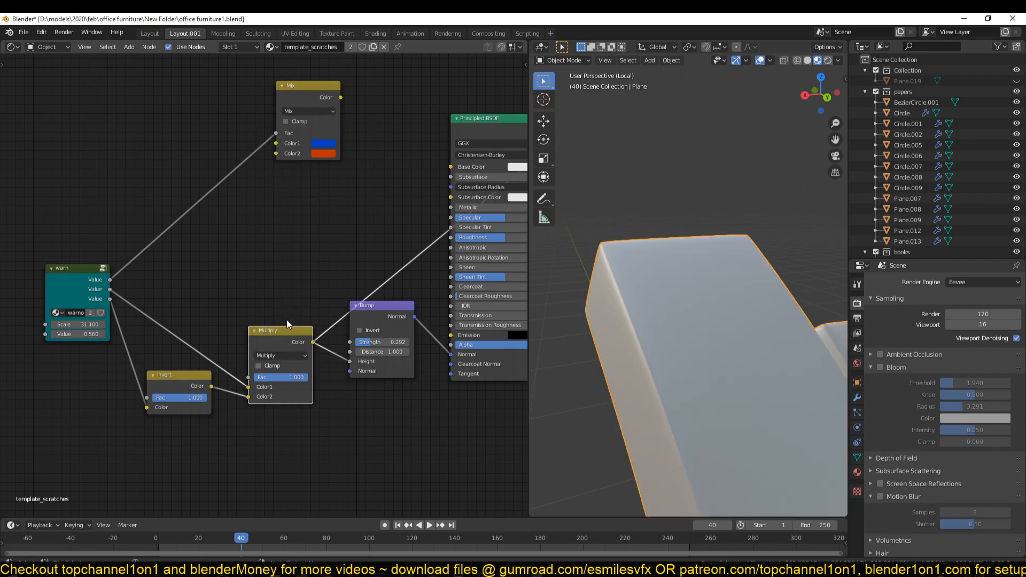
# Reduce the Multiply node's Fac to 0.750, checking the combined mask at the top of the chair's back post.
pyautogui.moveTo(299, 380); pyautogui.dragTo(286, 379)
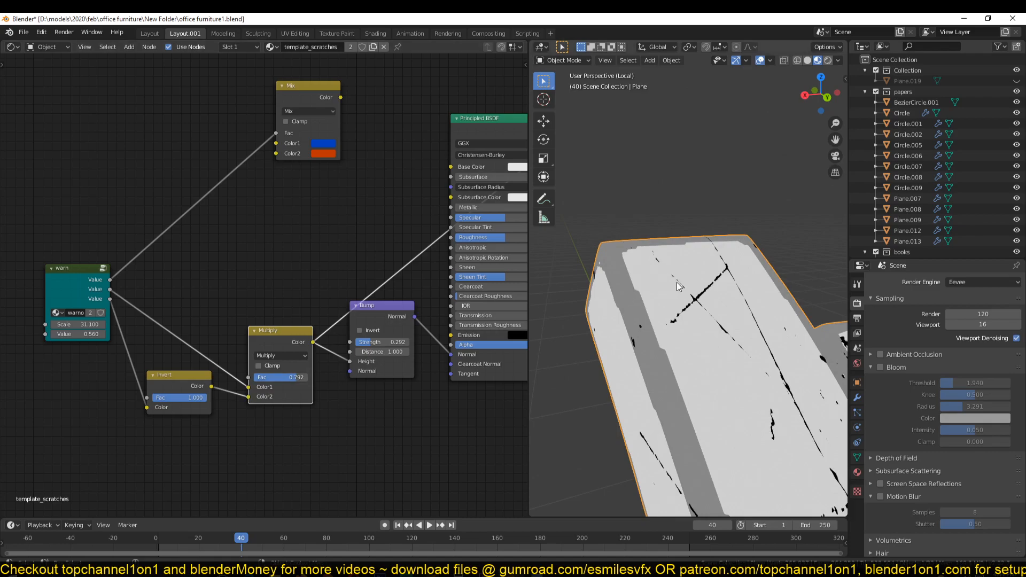
pyautogui.scroll(-4, 674, 280)
pyautogui.moveTo(682, 282)
pyautogui.keyDown('shift'); pyautogui.mouseDown(button='middle')
pyautogui.moveTo(690, 248)
pyautogui.moveTo(678, 277)
pyautogui.mouseUp(button='middle'); pyautogui.keyUp('shift')
pyautogui.scroll(3, 691, 249)
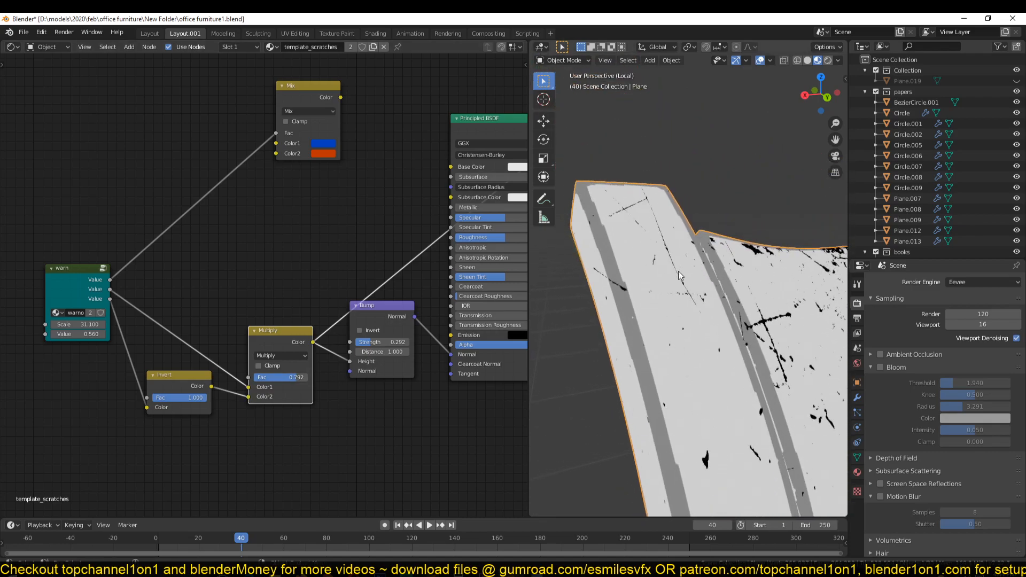
pyautogui.keyDown('shift'); pyautogui.moveTo(665, 232); pyautogui.dragTo(687, 287, button='middle'); pyautogui.keyUp('shift')
pyautogui.scroll(3, 687, 287)
pyautogui.scroll(-1, 687, 288)
pyautogui.scroll(-1, 702, 287)
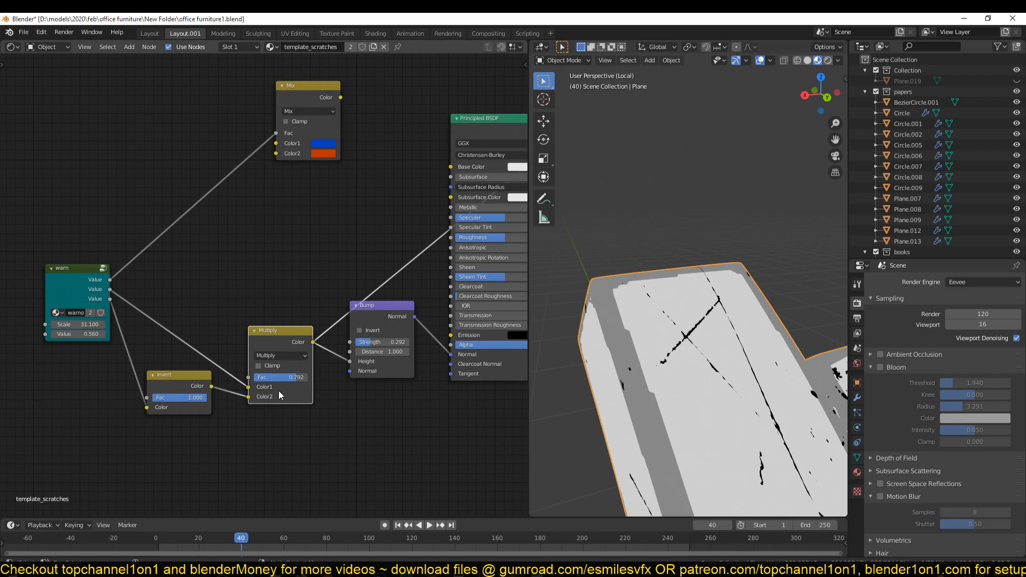
pyautogui.moveTo(300, 377); pyautogui.dragTo(295, 377)
# Preview the Principled BSDF on the chair and try Bump Strength values of 3 and 10.
pyautogui.moveTo(408, 256); pyautogui.dragTo(347, 280, button='middle')
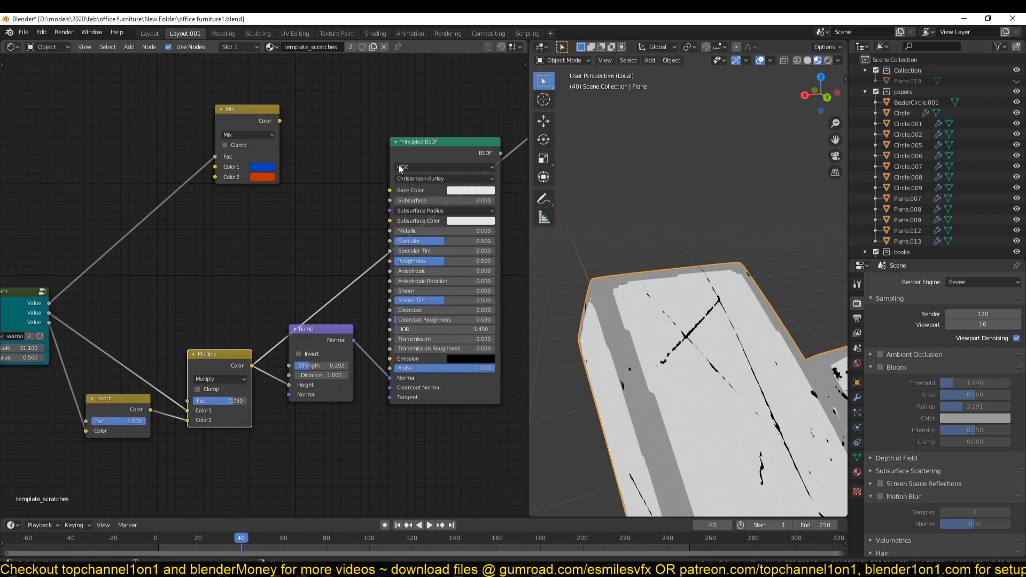
pyautogui.keyDown('ctrl'); pyautogui.keyDown('shift'); pyautogui.click(417, 156); pyautogui.keyUp('shift'); pyautogui.keyUp('ctrl')
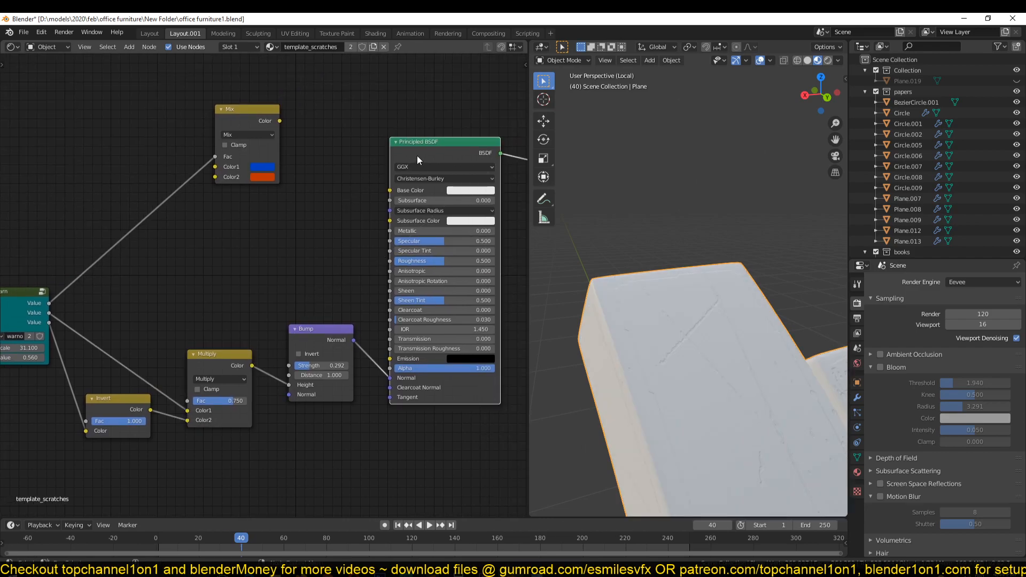
pyautogui.doubleClick(321, 364)
pyautogui.write('3')
pyautogui.press('Return')
pyautogui.doubleClick(322, 367)
pyautogui.write('10')
pyautogui.press('Return')
# Exit local view, clear the selection and examine the scratches on the table's top and legs.
pyautogui.moveTo(641, 347); pyautogui.dragTo(713, 238, button='middle')
pyautogui.scroll(-2, 608, 312)
pyautogui.scroll(-3, 605, 181)
pyautogui.press('KP_Divide')
pyautogui.hotkey('alt', 'a')
pyautogui.scroll(3, 710, 246)
pyautogui.scroll(1, 718, 226)
pyautogui.scroll(-3, 713, 238)
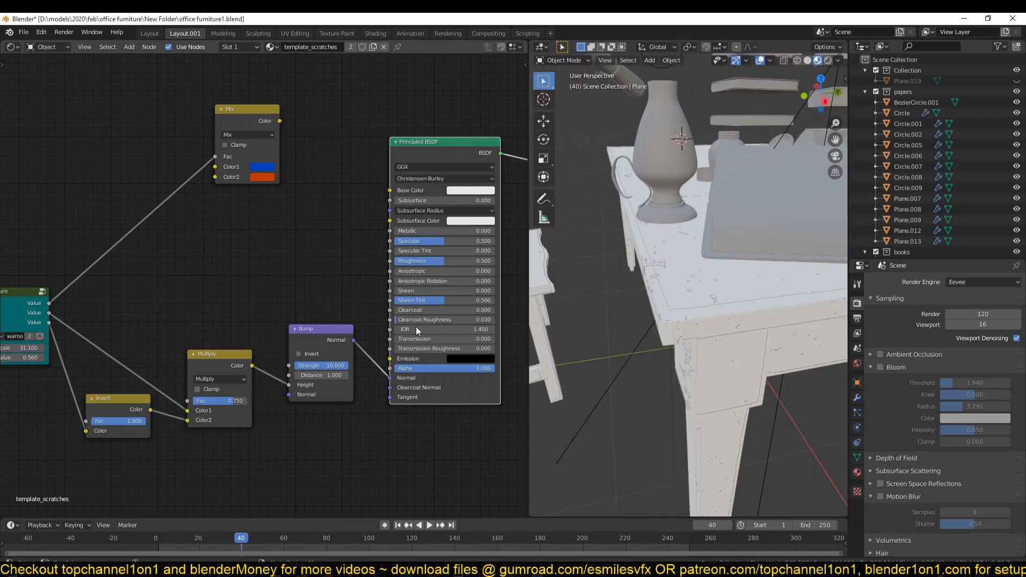
# Set the Bump node's Strength to 1, check the scratches on the chair and save the file.
pyautogui.scroll(2, 326, 365)
pyautogui.doubleClick(342, 385)
pyautogui.write('1')
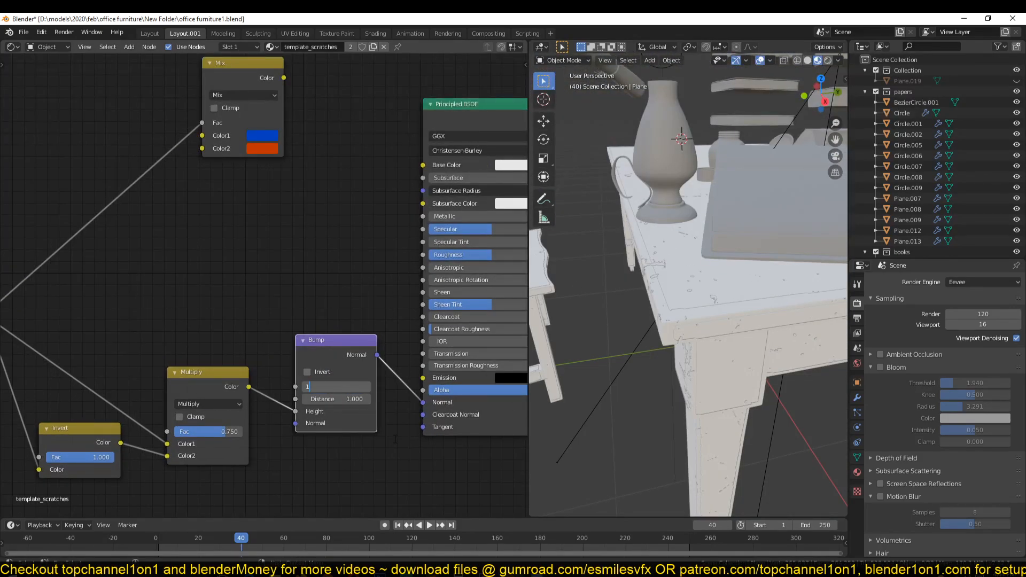
pyautogui.press('Return')
pyautogui.keyDown('shift'); pyautogui.moveTo(560, 389); pyautogui.dragTo(679, 367, button='middle'); pyautogui.keyUp('shift')
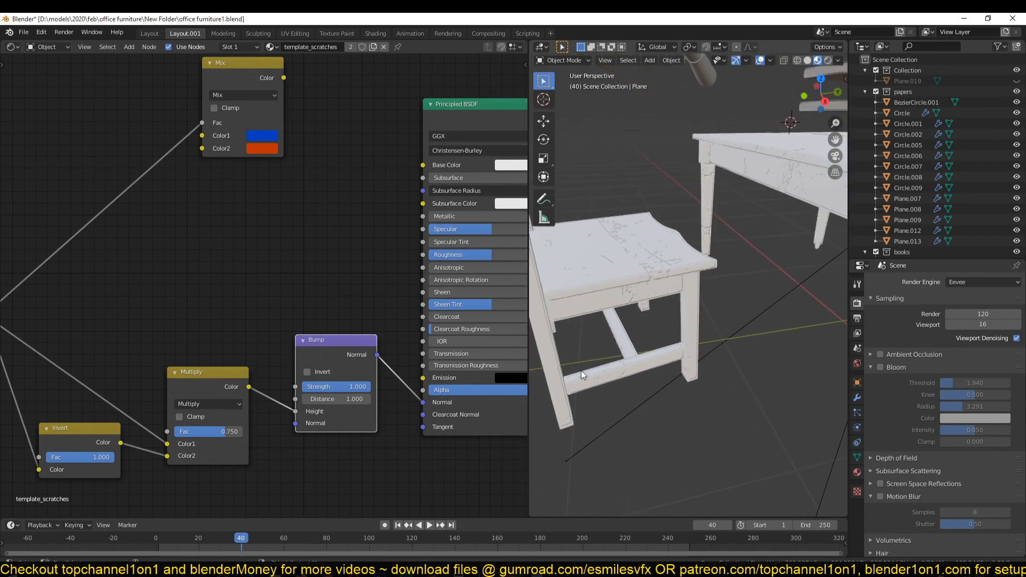
pyautogui.keyDown('shift'); pyautogui.moveTo(571, 373); pyautogui.dragTo(635, 372, button='middle'); pyautogui.keyUp('shift')
pyautogui.hotkey('ctrl', 's')
# Connect the blue-and-orange Mix node's Color output to the Principled BSDF's Base Color and view the chair and table.
pyautogui.scroll(-2, 658, 345)
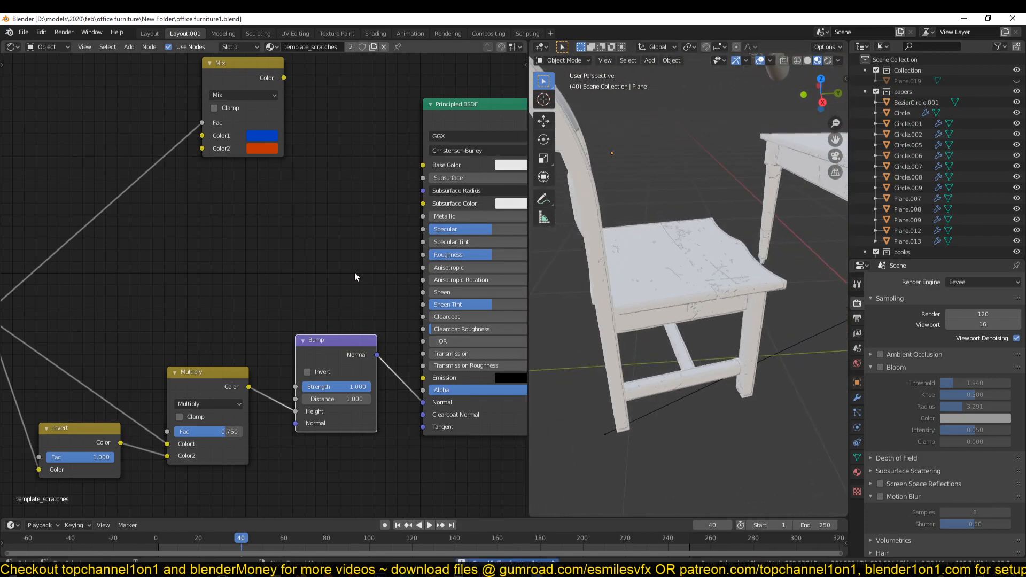
pyautogui.scroll(-2, 353, 284)
pyautogui.moveTo(288, 157); pyautogui.dragTo(397, 226)
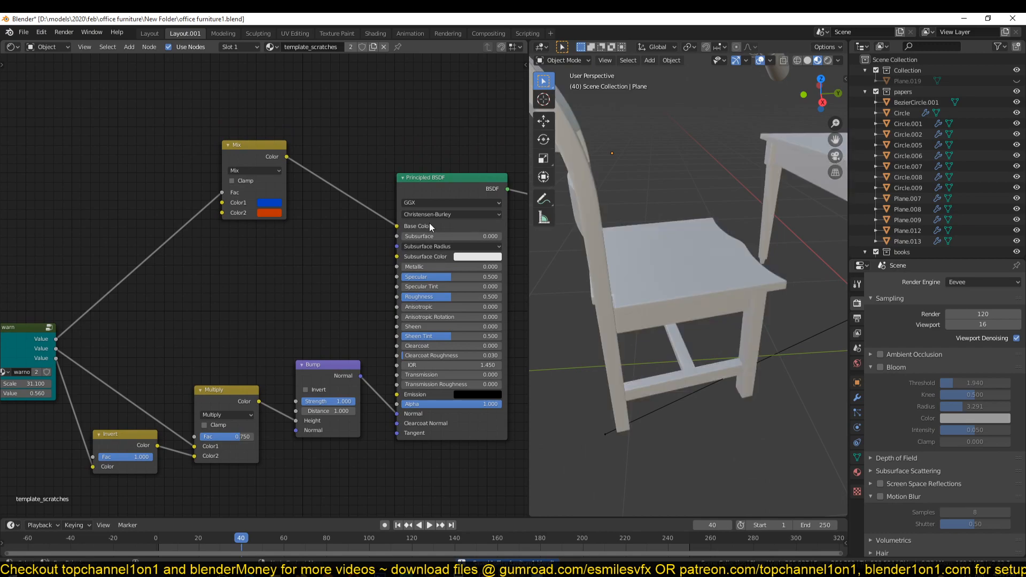
pyautogui.moveTo(745, 267); pyautogui.dragTo(656, 285, button='middle')
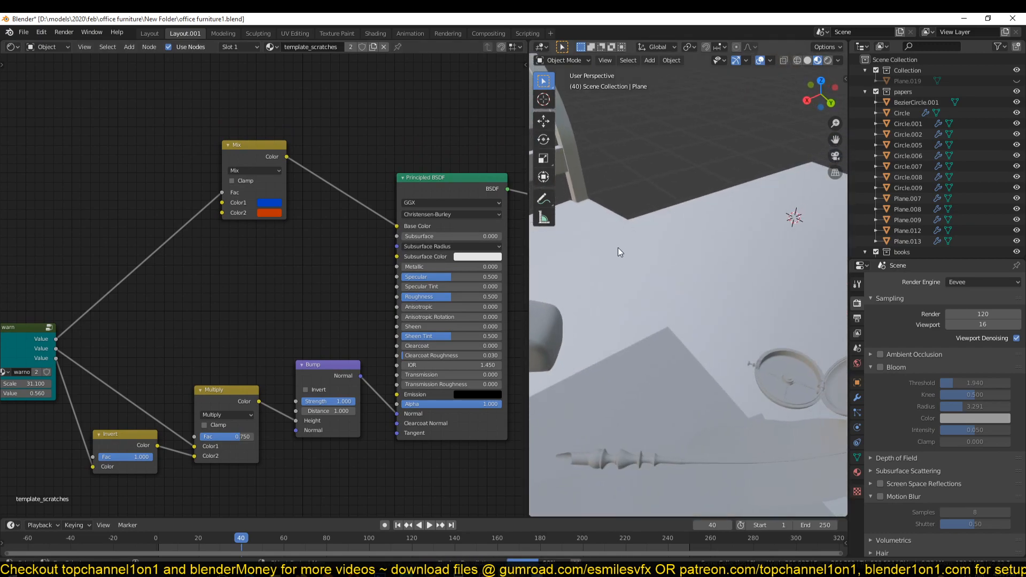
pyautogui.scroll(-2, 618, 248)
pyautogui.keyDown('shift'); pyautogui.moveTo(618, 248); pyautogui.dragTo(703, 239, button='middle'); pyautogui.keyUp('shift')
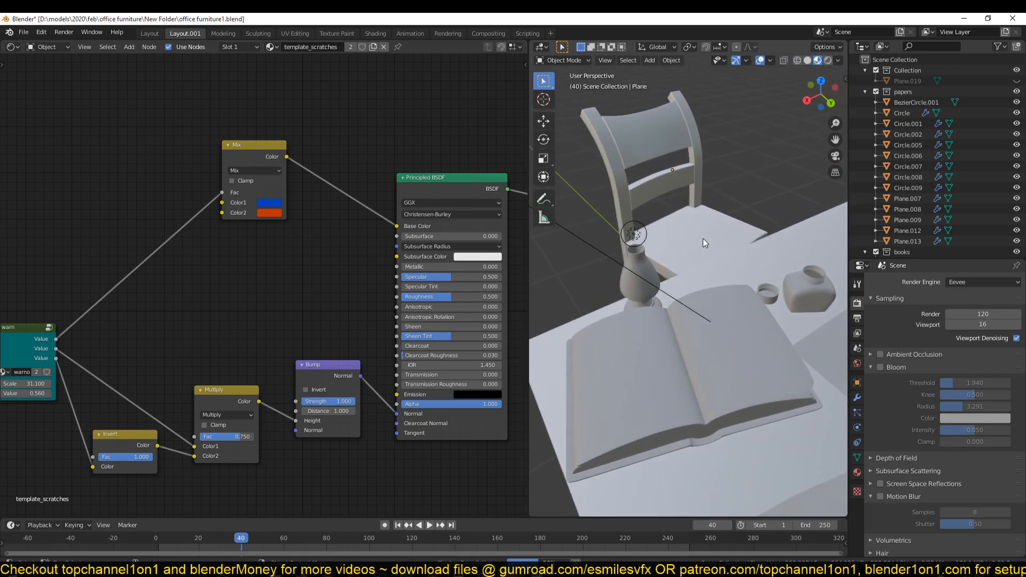